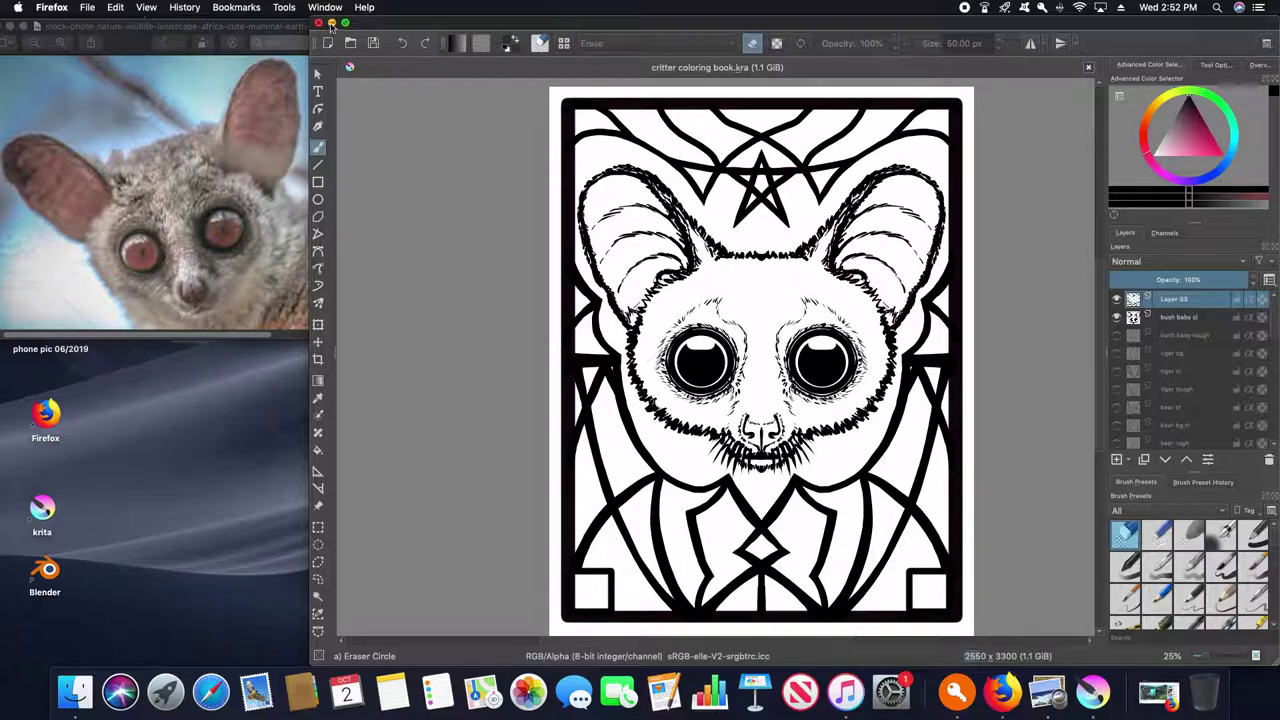
- Minimize the Krita window holding the finished bush baby coloring page
left_click(331, 23)
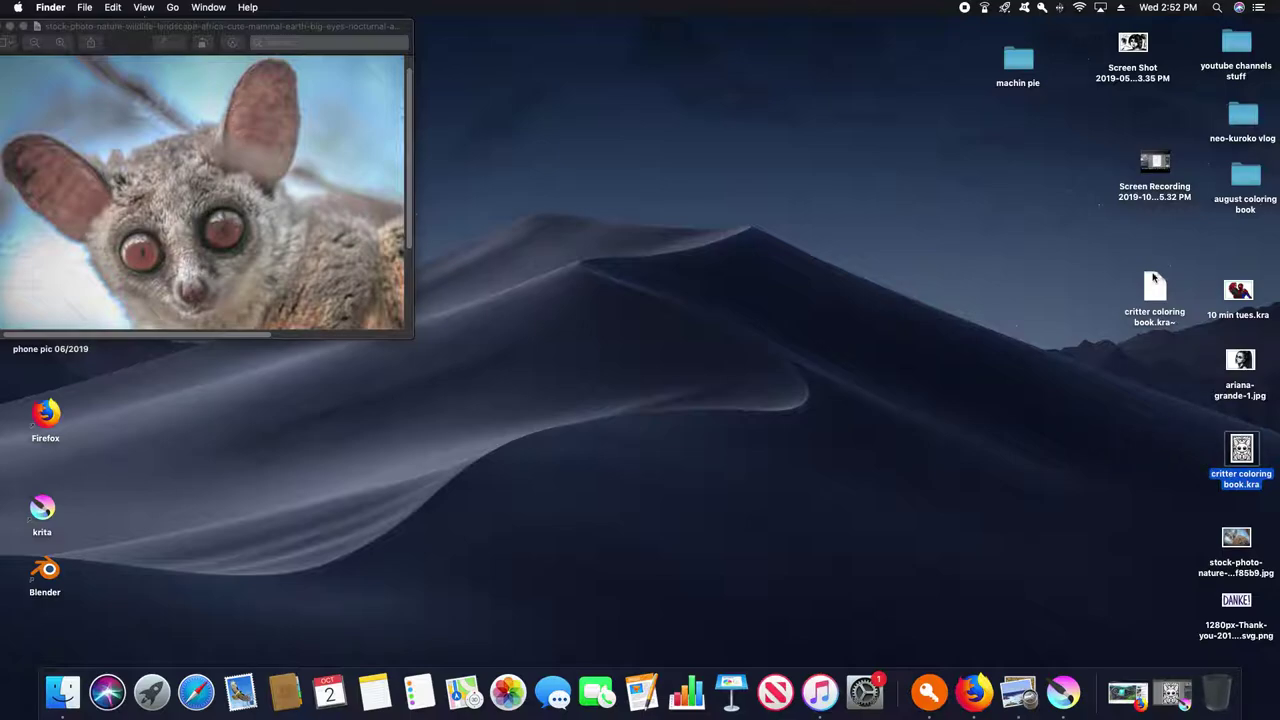
- Open the 2019-10-02 2.05.32 PM screen recording in QuickTime Player, enlarged to full size
double_click(1152, 165)
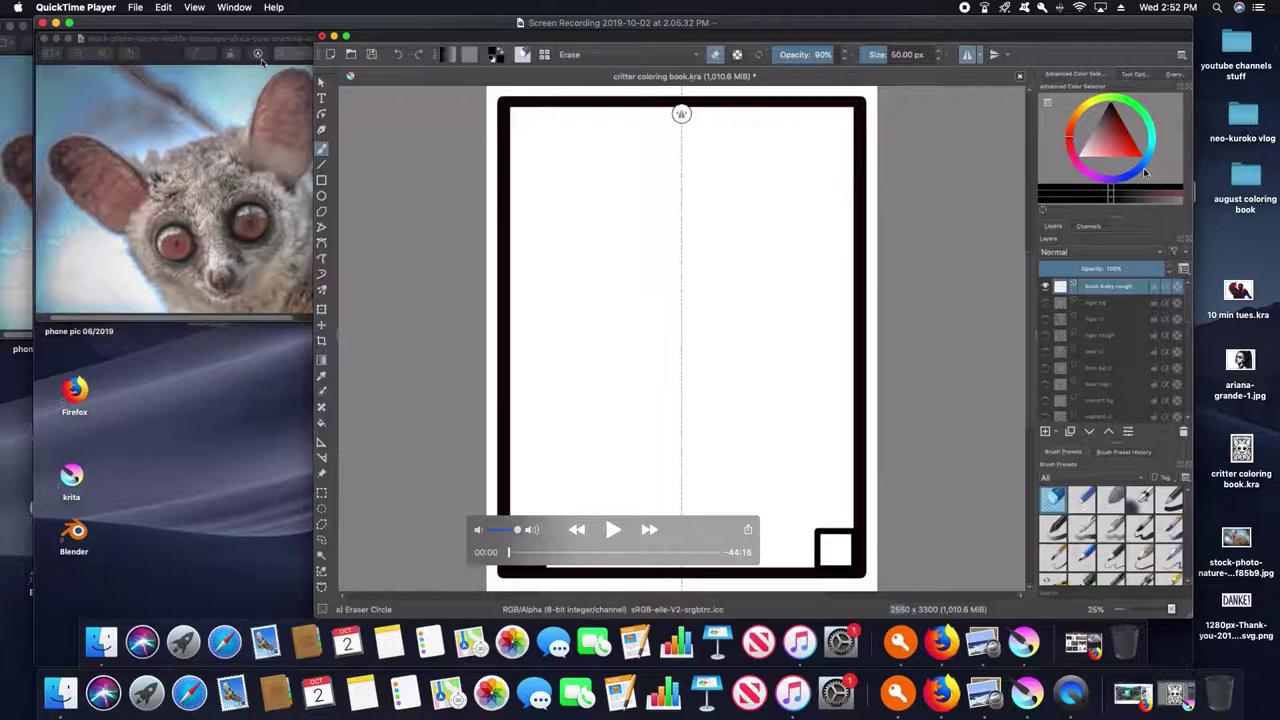
left_click(56, 22)
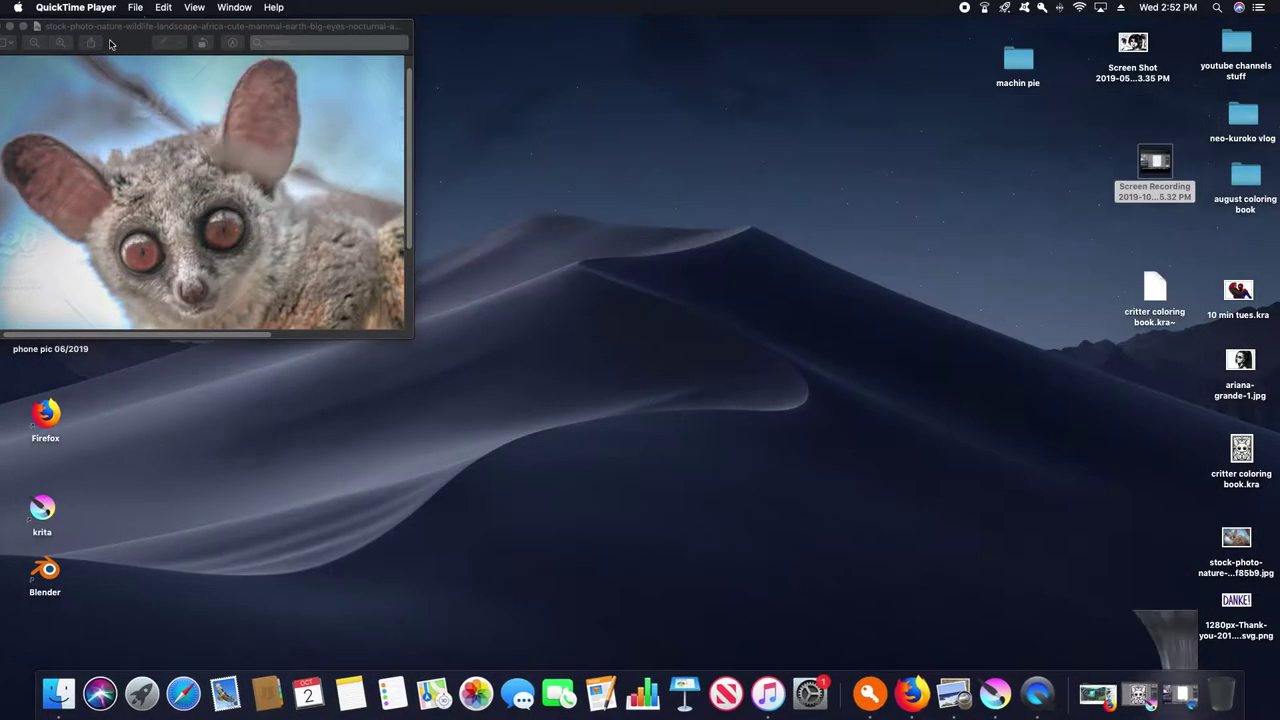
left_click(1163, 700)
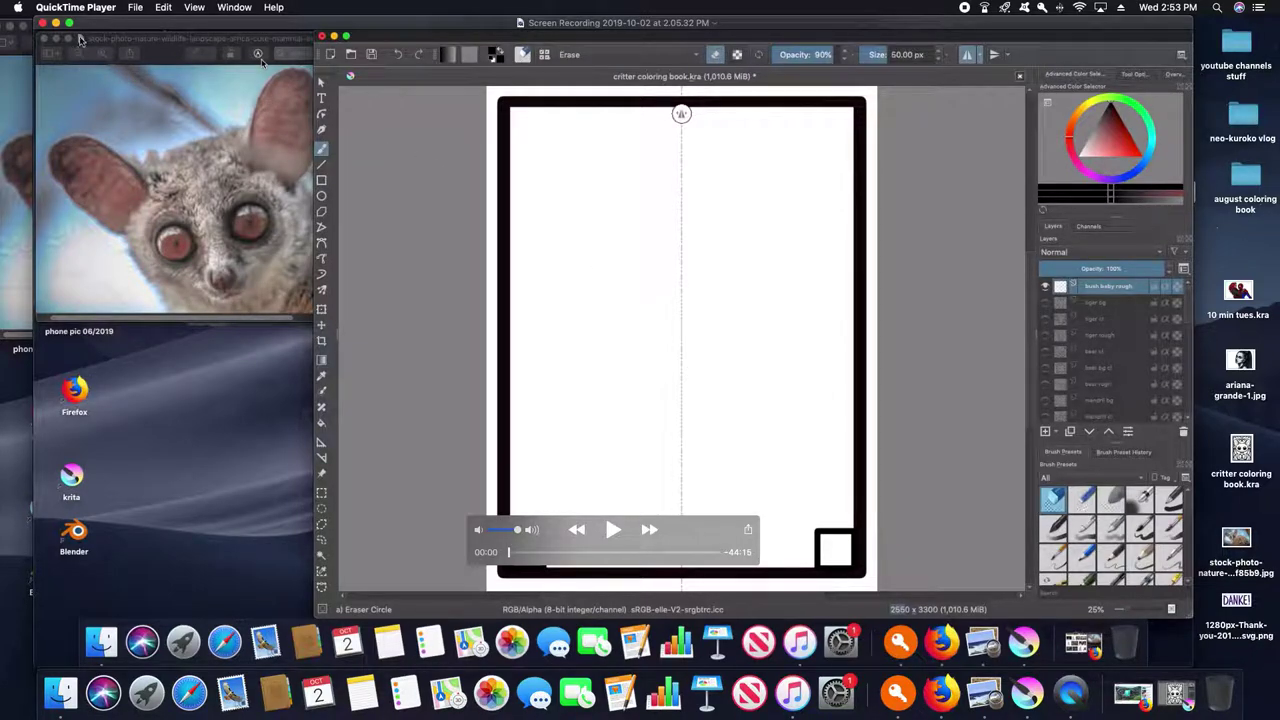
left_click(70, 22)
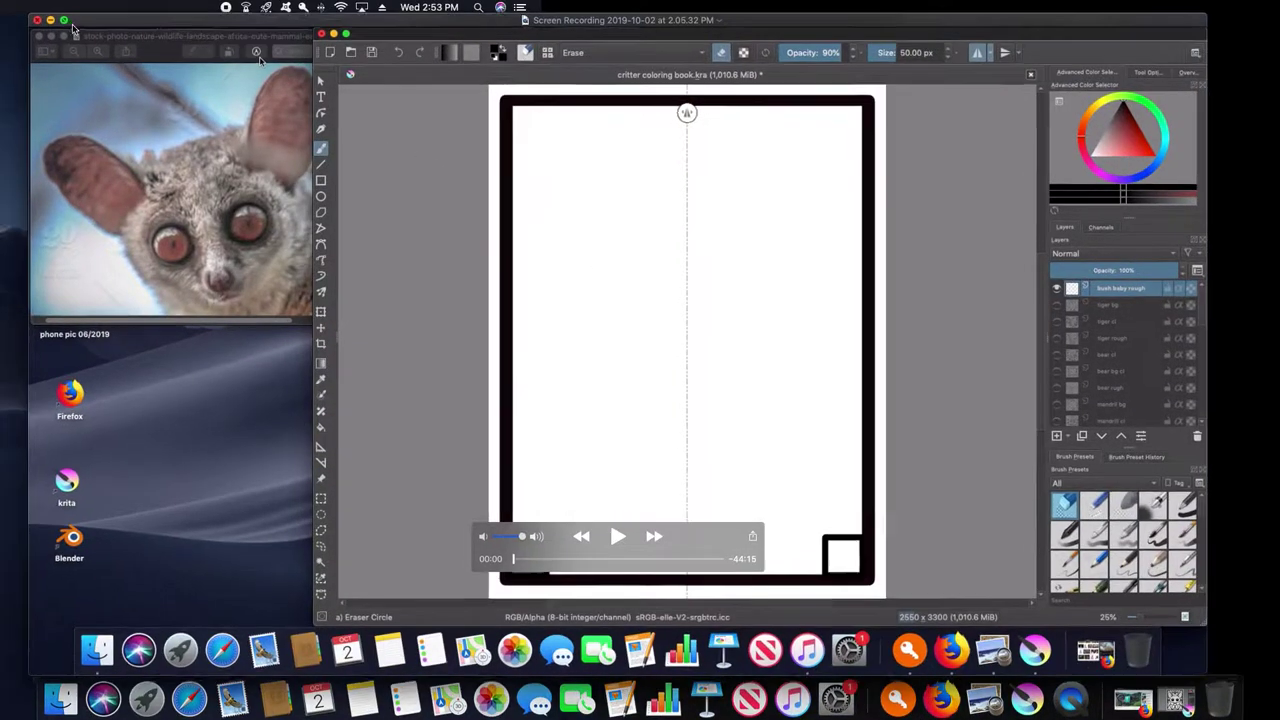
- Play the recording of the ears, eyes and nose sketch at 5× speed
key("space")
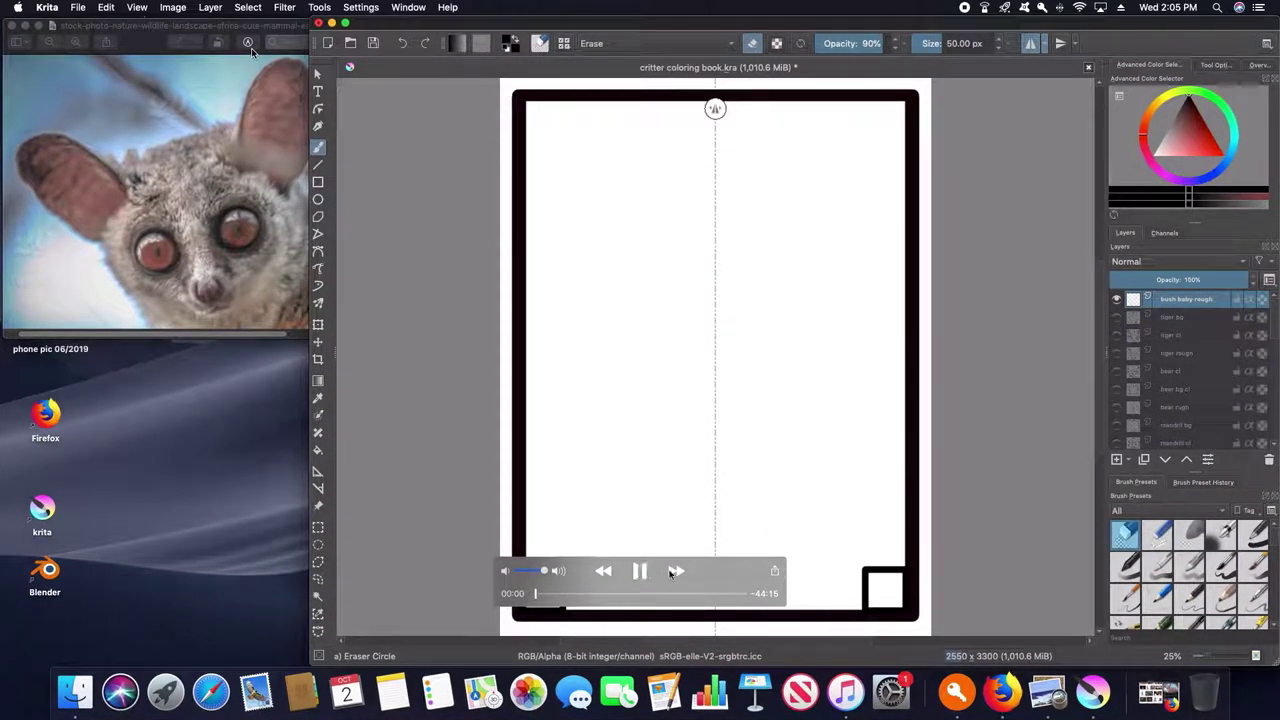
left_click(530, 573)
left_click(675, 570)
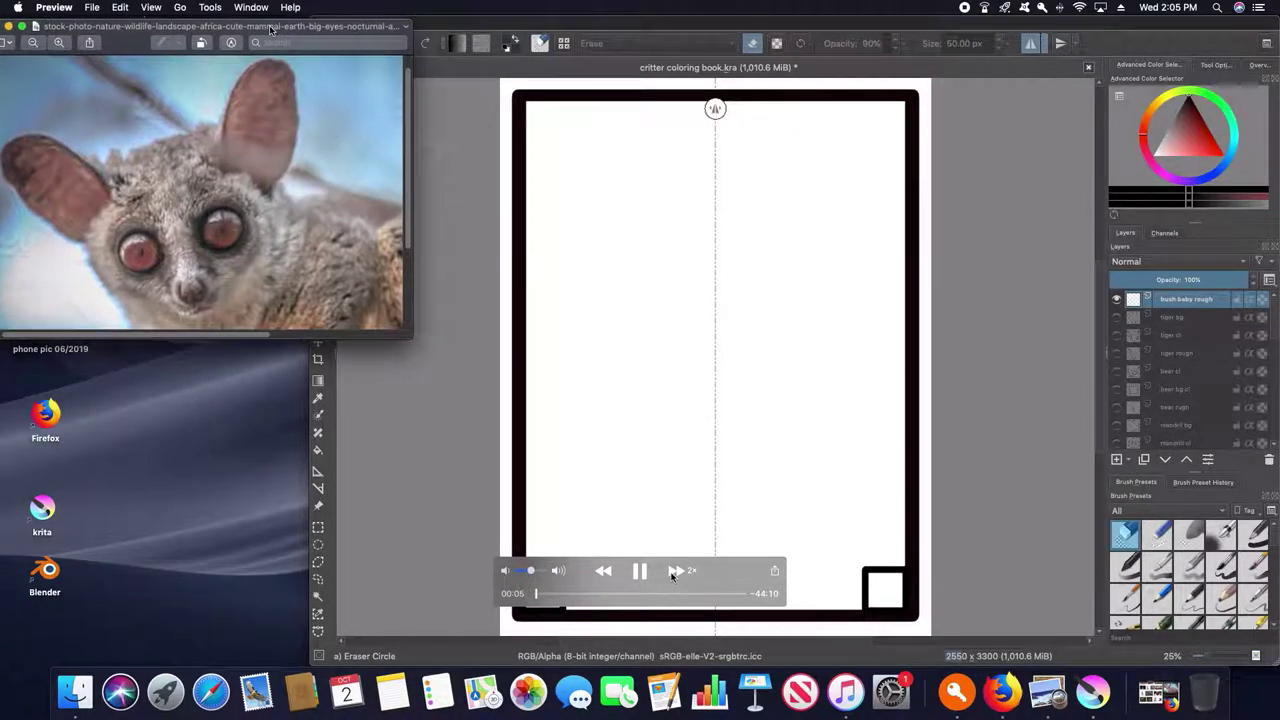
left_click(675, 570)
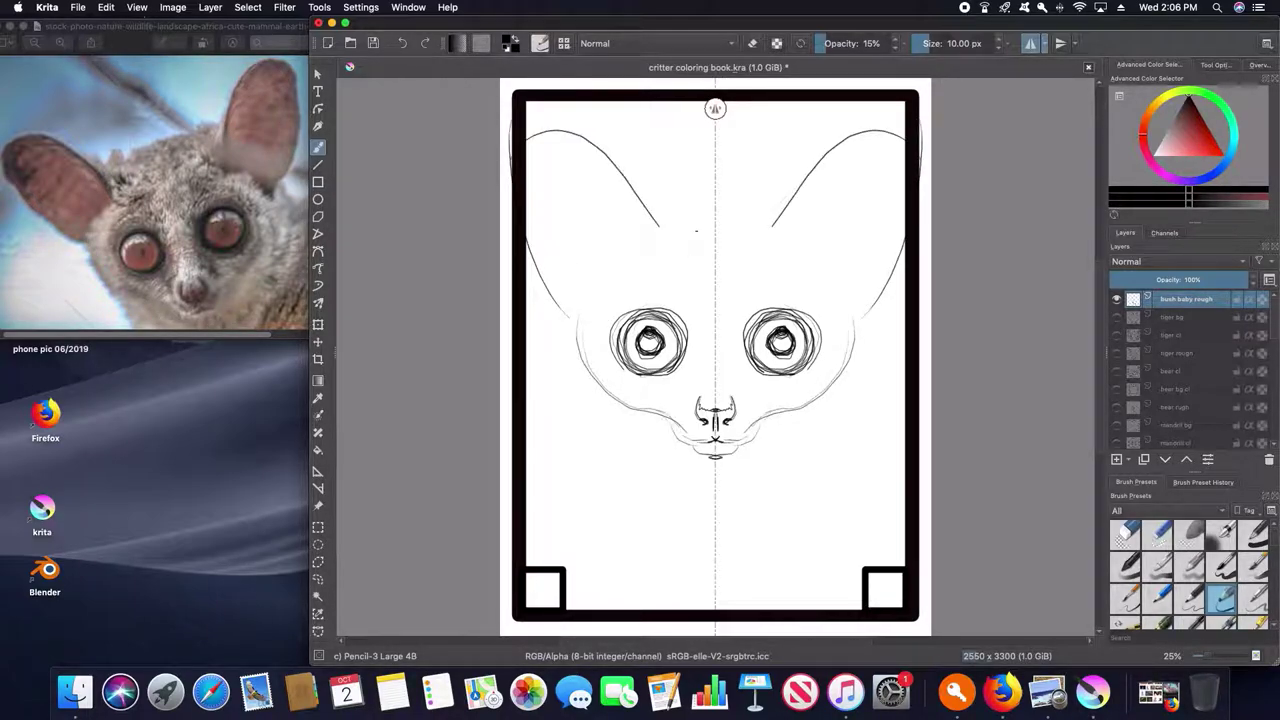
- Draw the forehead line and the rounded head outline down past the eyes
left_click_drag(658, 229, 714, 227)
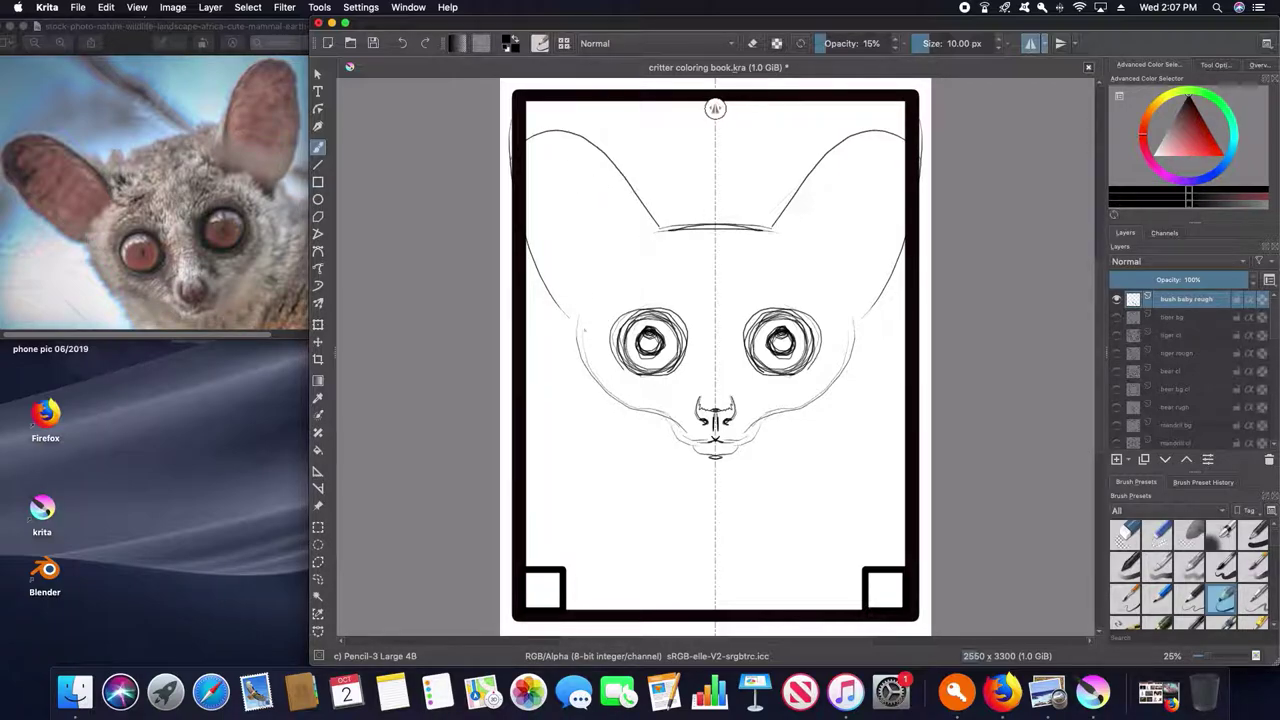
left_click_drag(612, 256, 580, 324)
mouse_move(652, 232)
left_mouse_down()
mouse_move(574, 324)
mouse_move(526, 289)
left_mouse_up()
- Transform the face sketch to be narrower, shorter and slightly lower, then apply it
key("ctrl+t")
left_click_drag(922, 289, 904, 289)
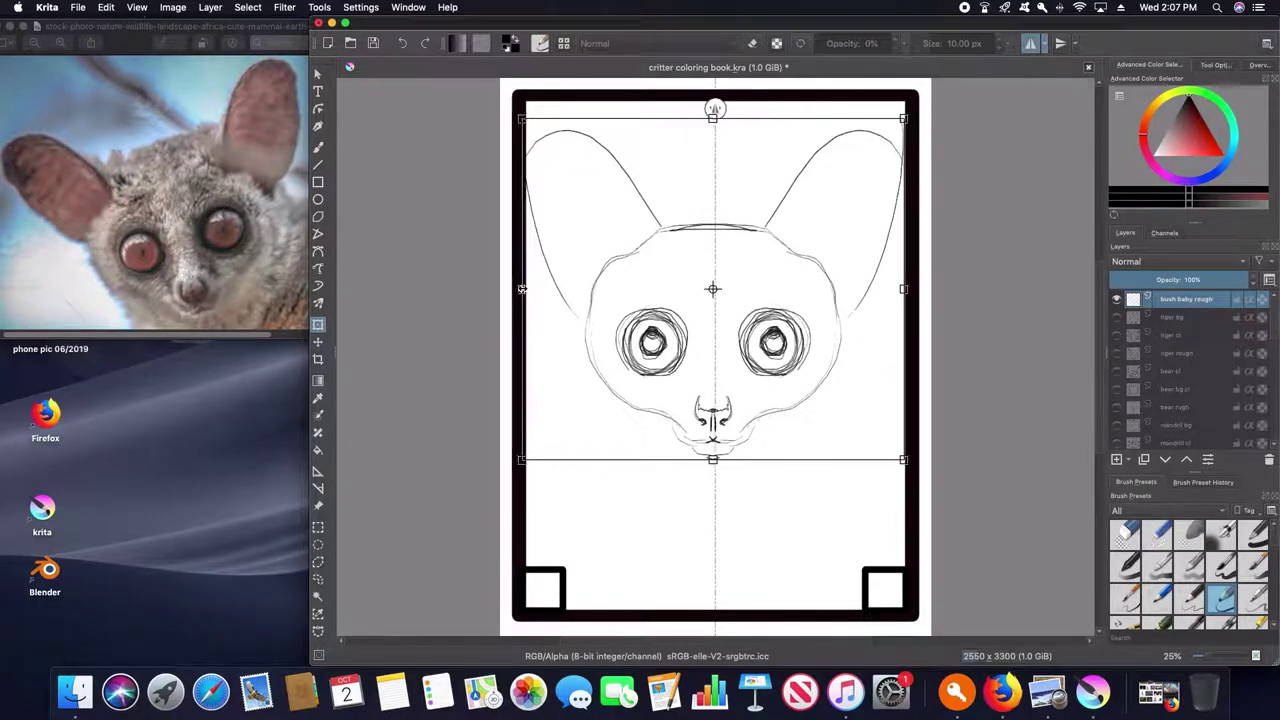
left_click_drag(714, 119, 714, 146)
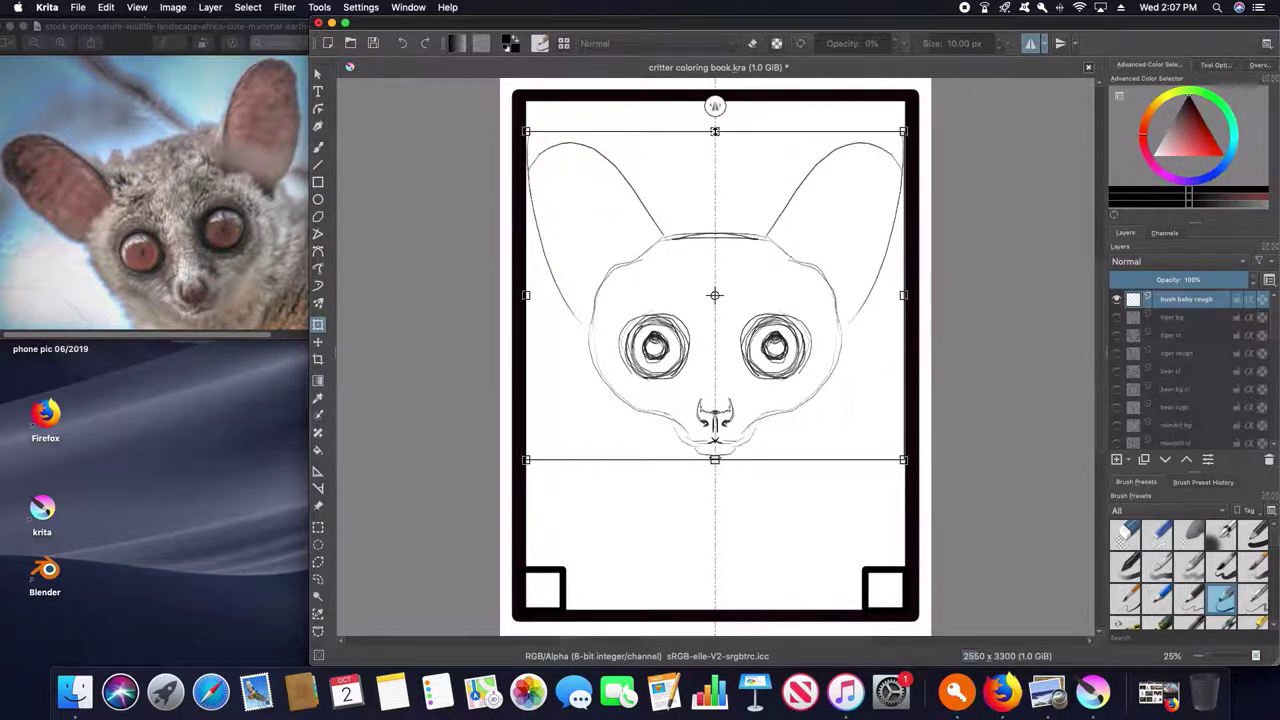
left_click_drag(713, 331, 713, 339)
left_click_drag(716, 154, 716, 156)
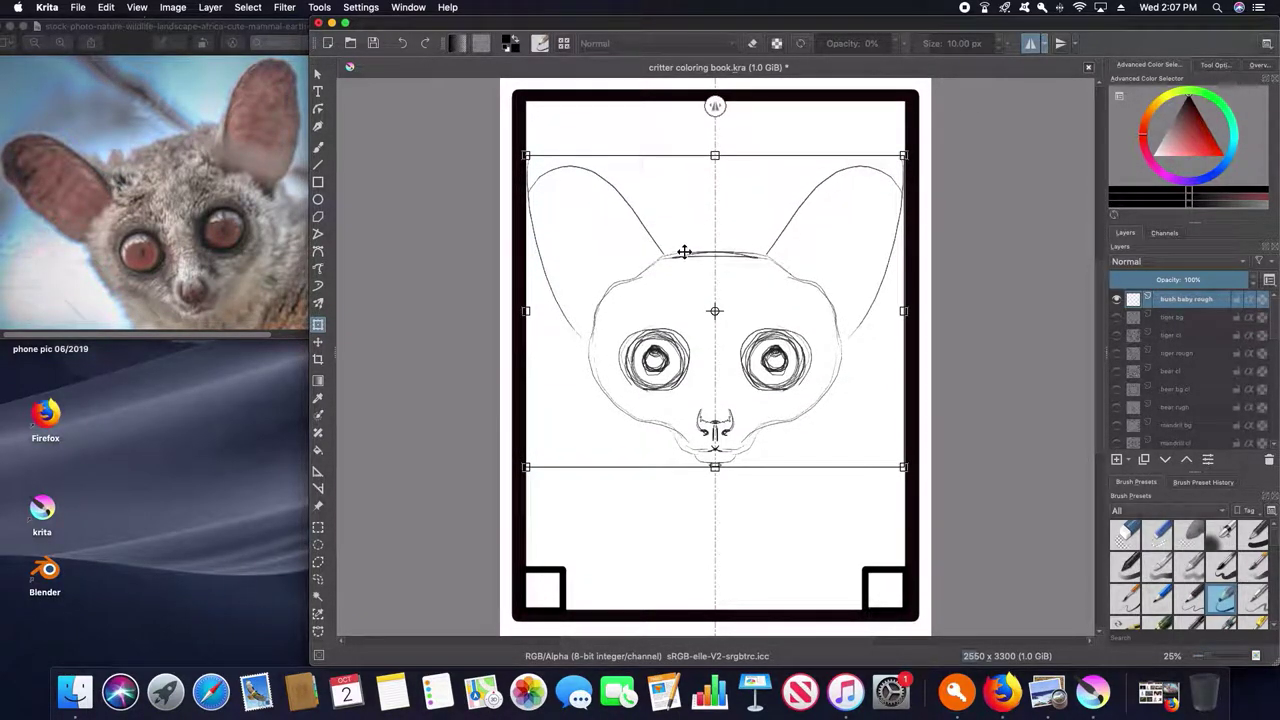
key("Return")
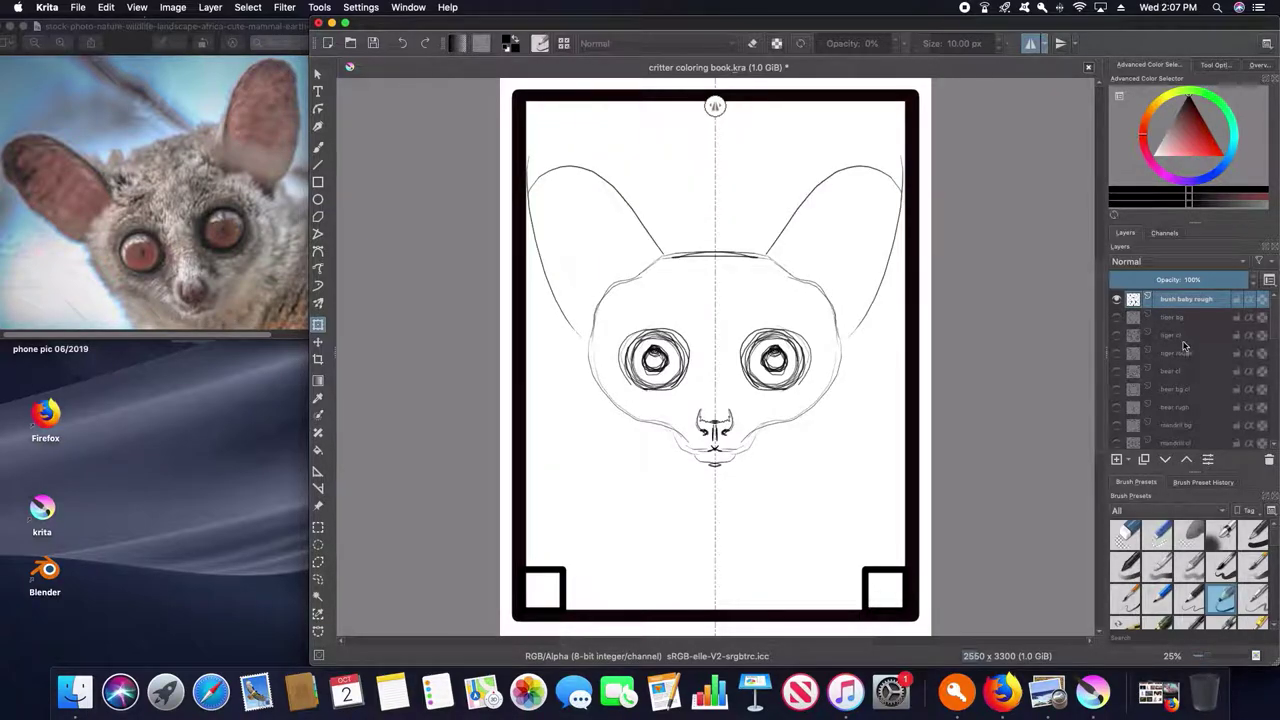
- Retrace the inner and outer ear edges and sketch fur along the lower cheeks
left_click(318, 147)
mouse_move(588, 334)
left_mouse_down()
mouse_move(528, 196)
mouse_move(590, 162)
mouse_move(656, 258)
left_mouse_up()
left_click_drag(616, 182, 670, 252)
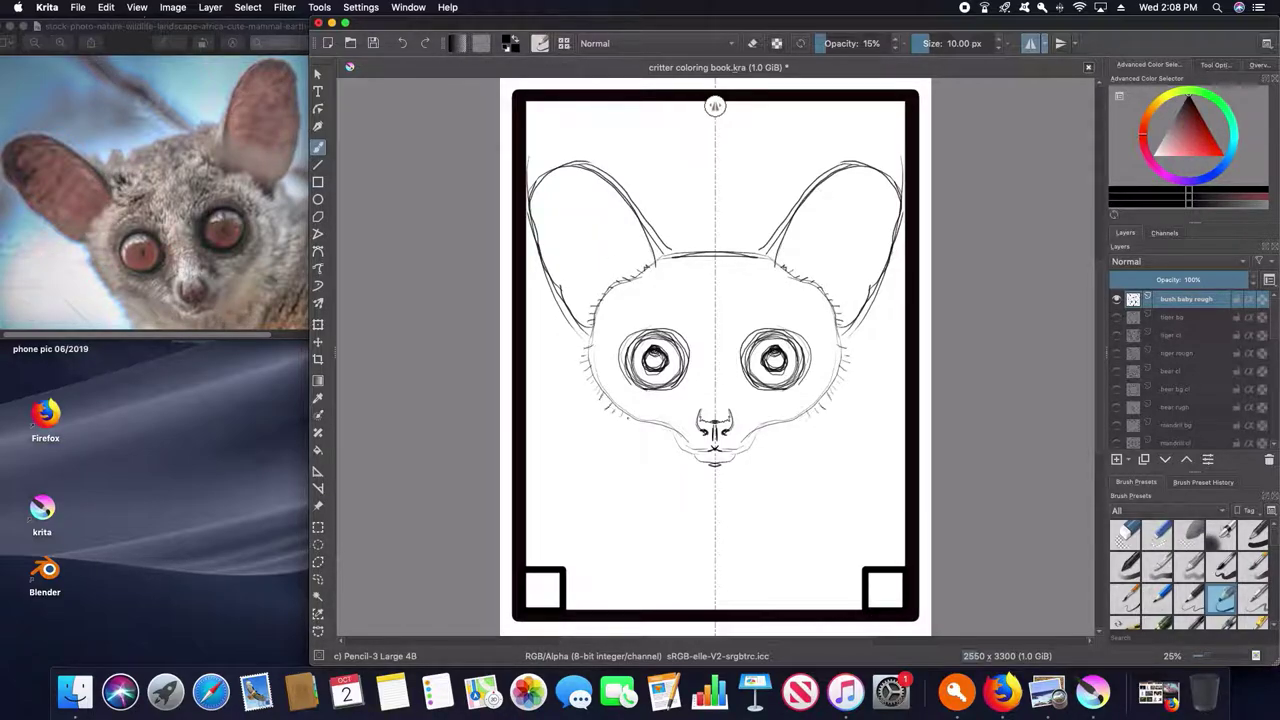
left_click_drag(636, 418, 700, 440)
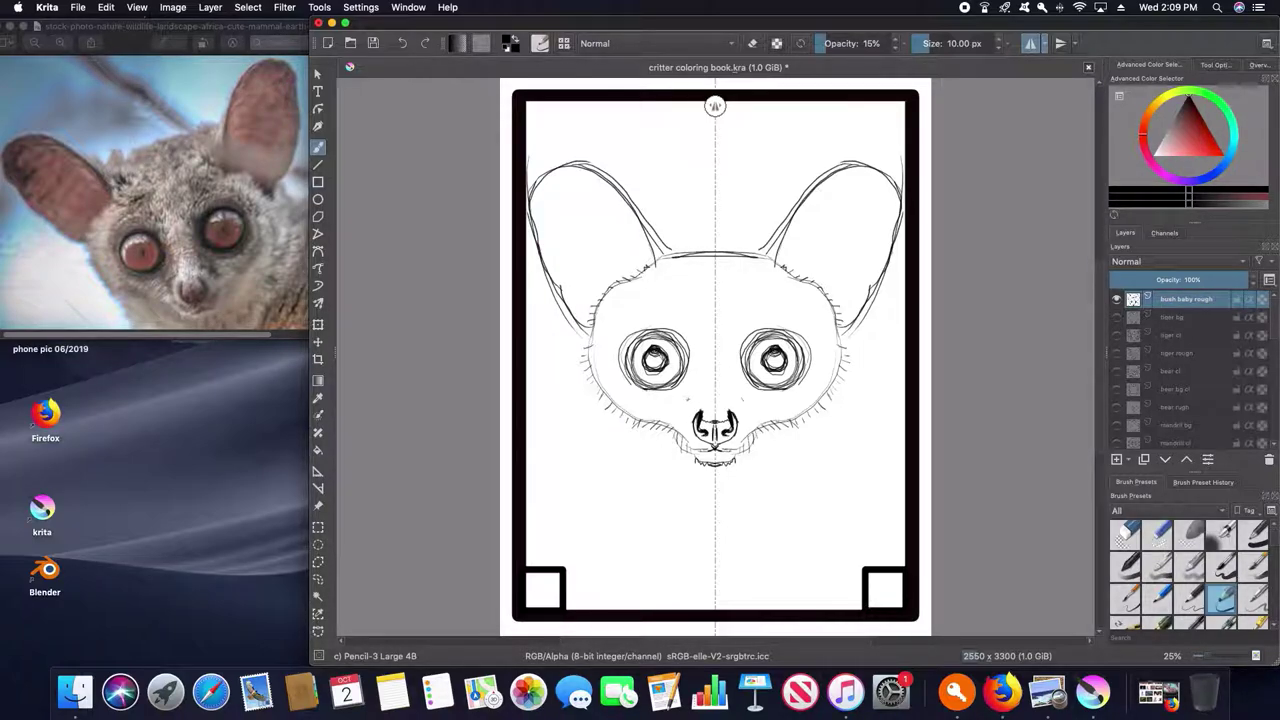
- Add fur marks beside the eyes, tufts below the cheeks and inner-ear detail lines
left_click_drag(700, 337, 703, 354)
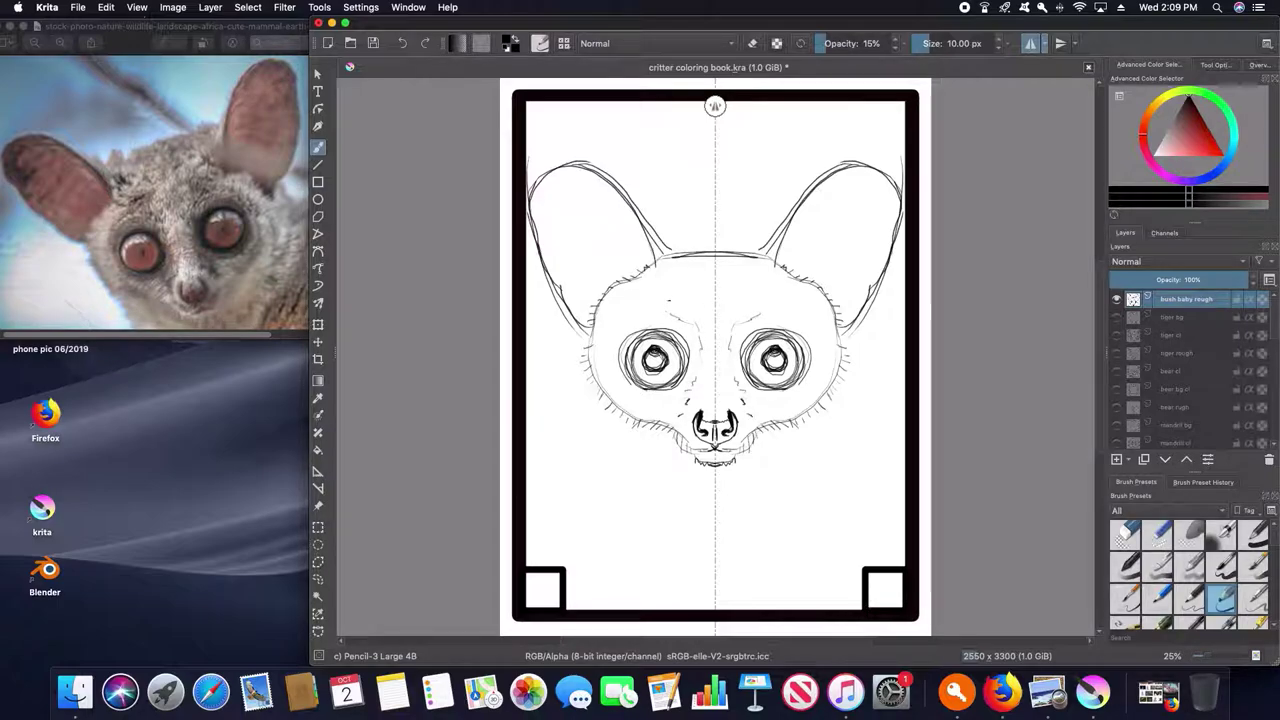
left_click_drag(671, 299, 686, 322)
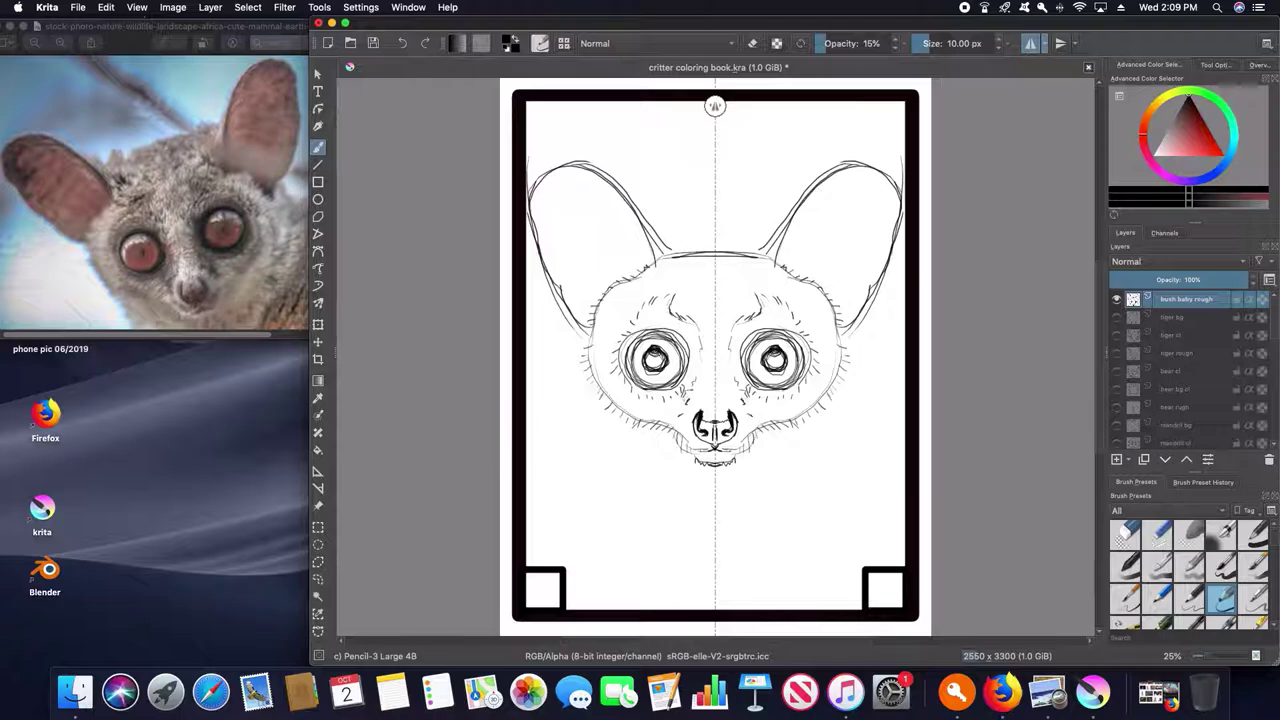
left_click_drag(735, 364, 736, 382)
left_click_drag(676, 438, 688, 458)
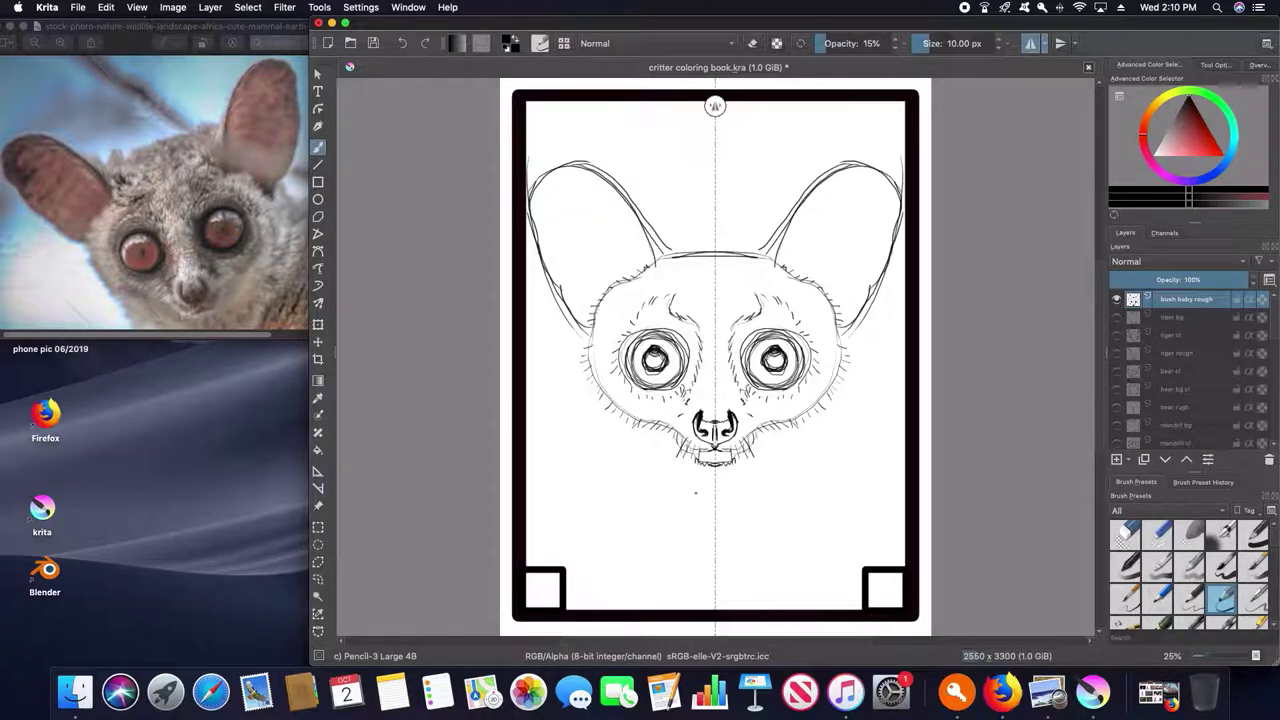
left_click_drag(602, 180, 648, 266)
left_click_drag(812, 231, 862, 240)
- Browse the bush baby reference photos, then hide them to return to drawing
left_click(1158, 692)
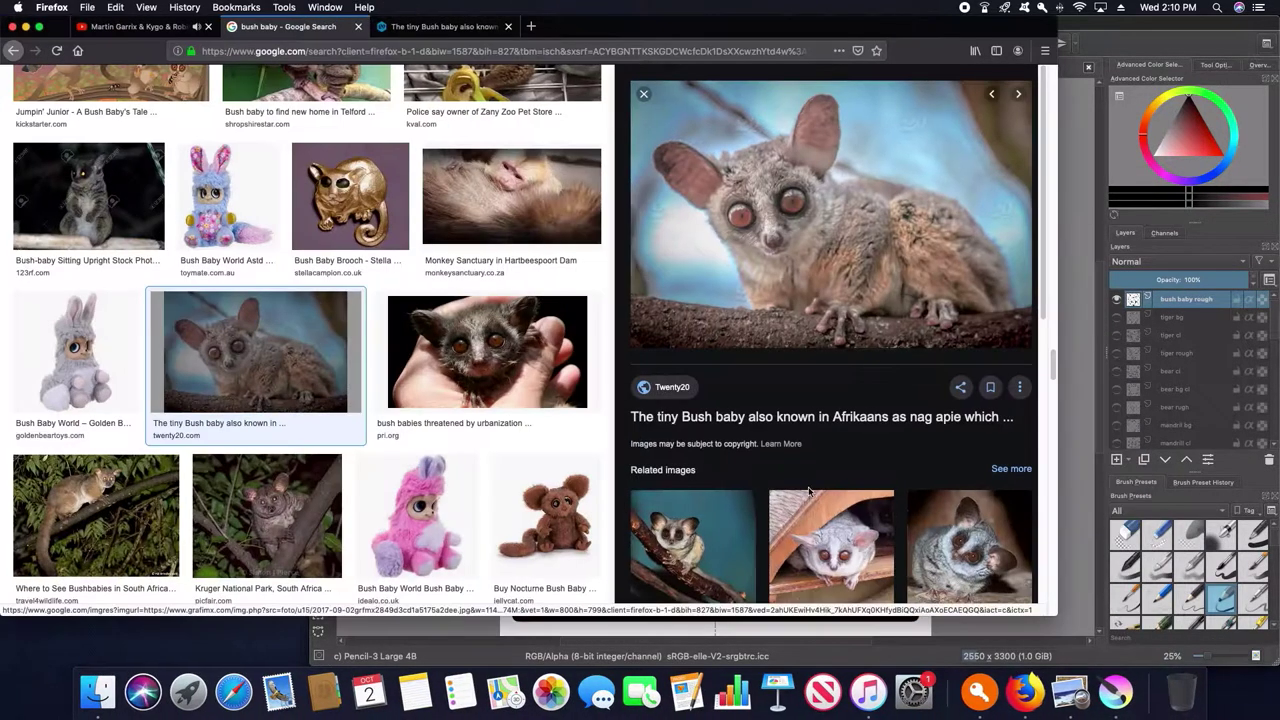
scroll(260, 318, "down", 3)
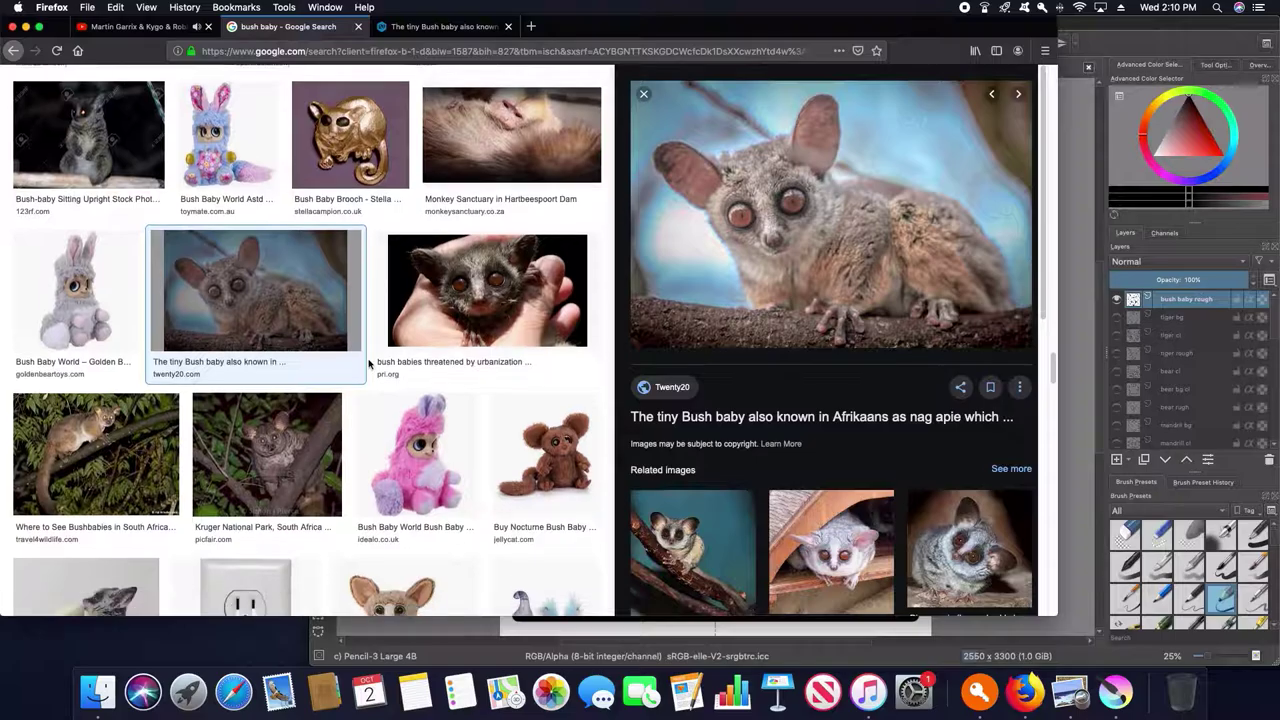
scroll(300, 350, "down", 5)
scroll(350, 397, "down", 5)
scroll(350, 397, "down", 3)
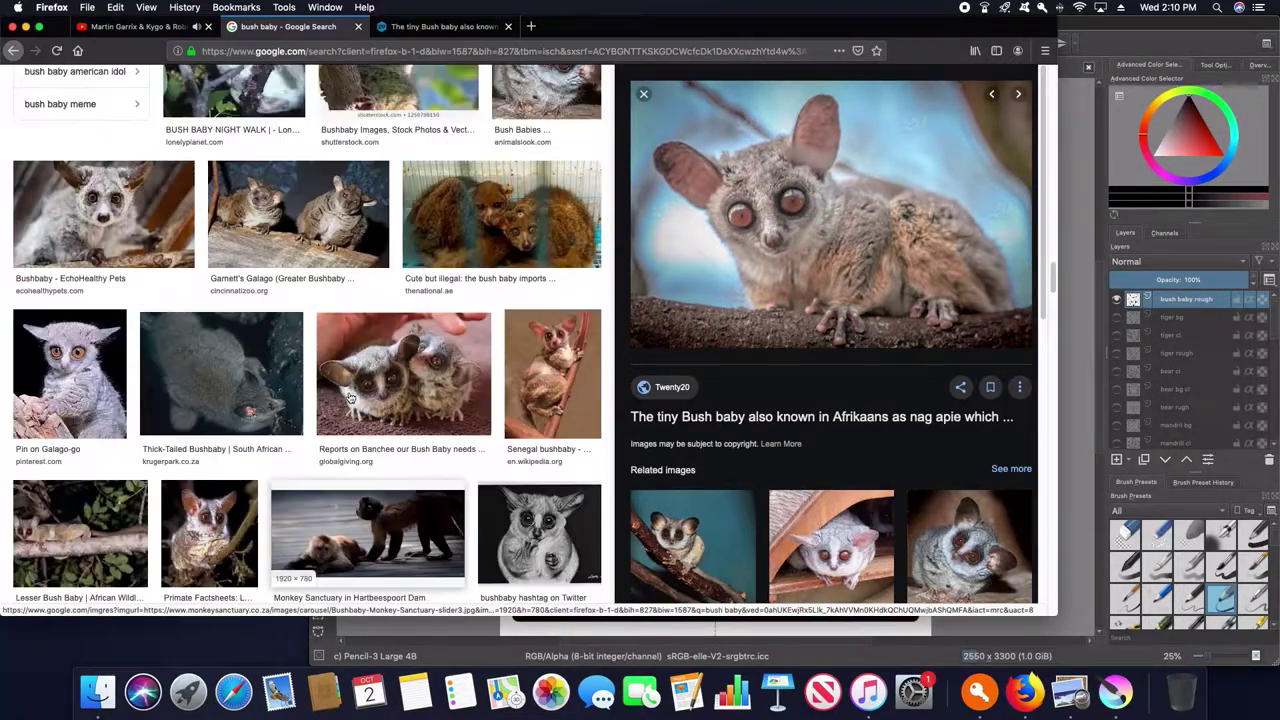
scroll(350, 397, "up", 2)
key("super+m")
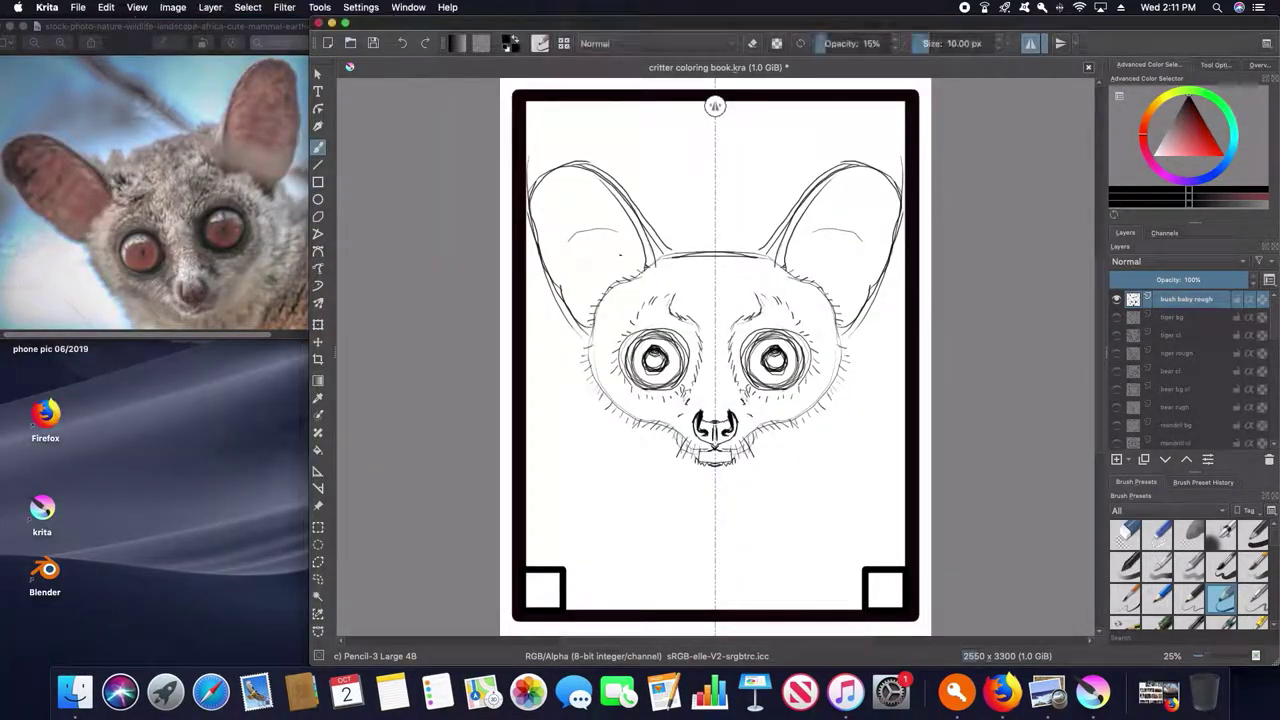
- Draw mirrored brow arches, curved inner-ear lines and fur along the lower jaw
left_click_drag(584, 260, 634, 256)
left_click_drag(557, 215, 617, 198)
left_click_drag(564, 237, 628, 226)
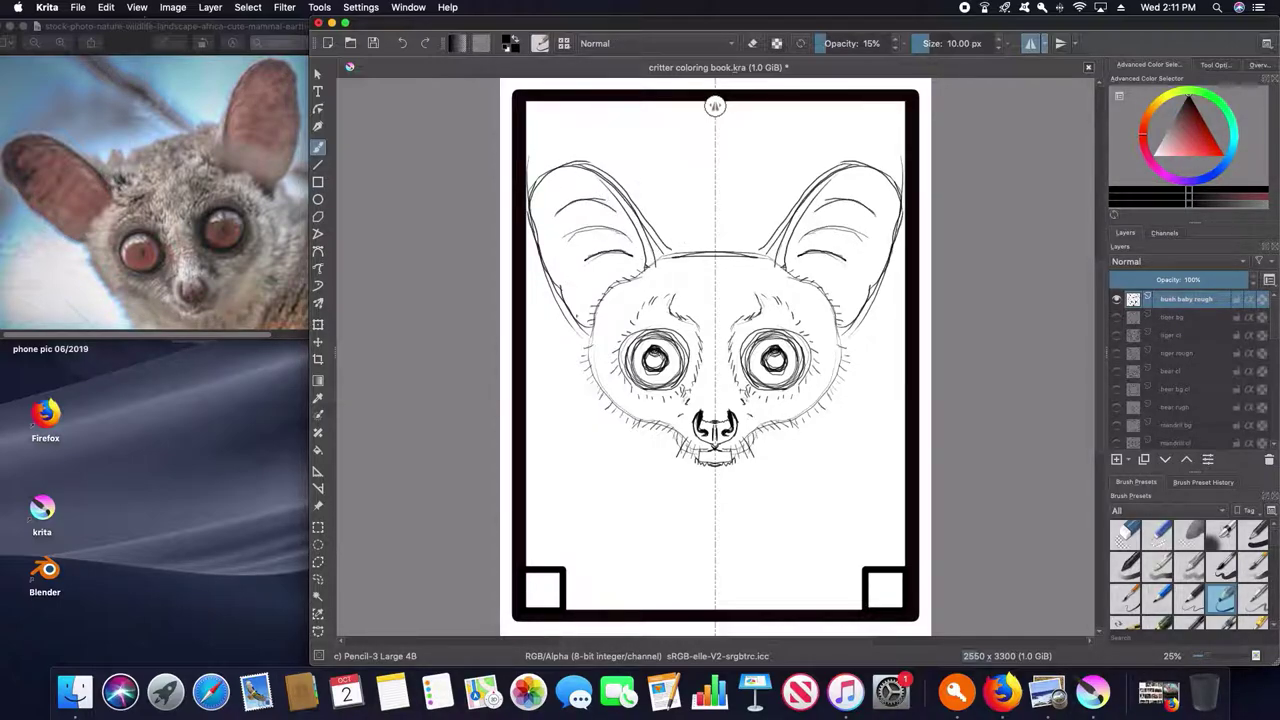
mouse_move(644, 426)
left_mouse_down()
mouse_move(698, 462)
mouse_move(682, 450)
left_mouse_up()
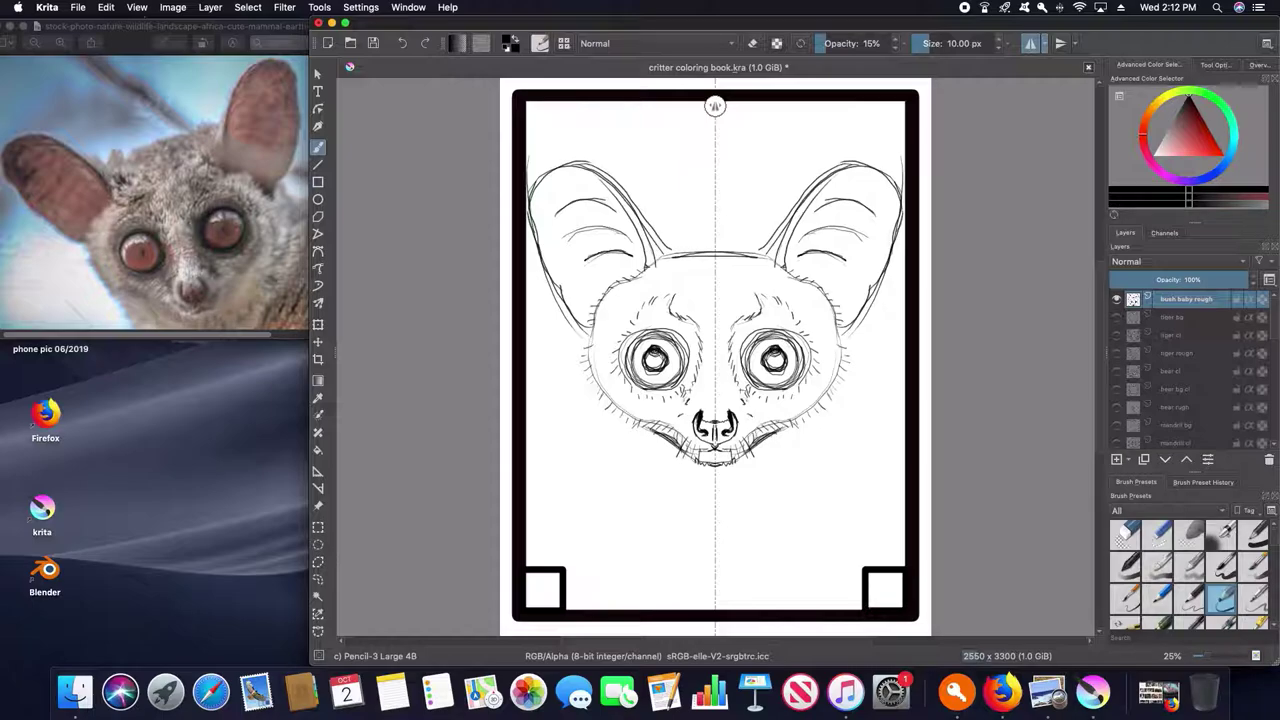
- Add a new layer named 'bush baby cl' above the rough sketch and zoom in
key("Insert")
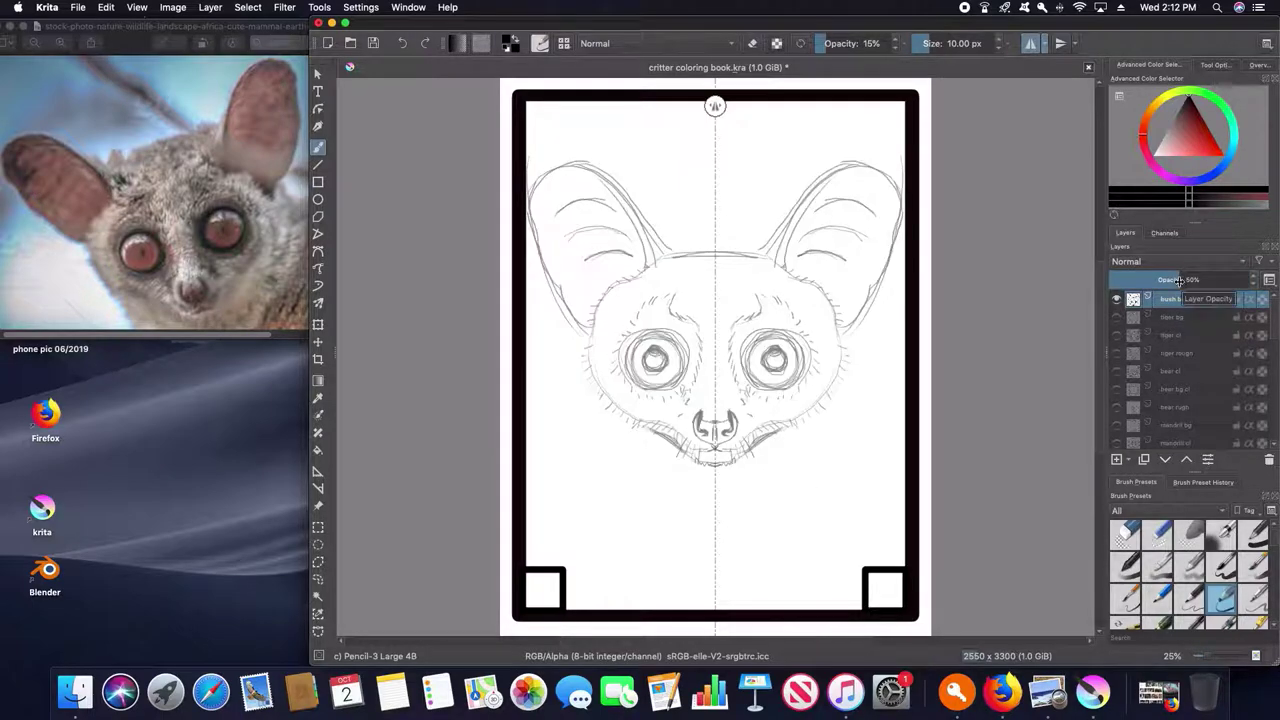
double_click(1167, 300)
type("bush baby cl")
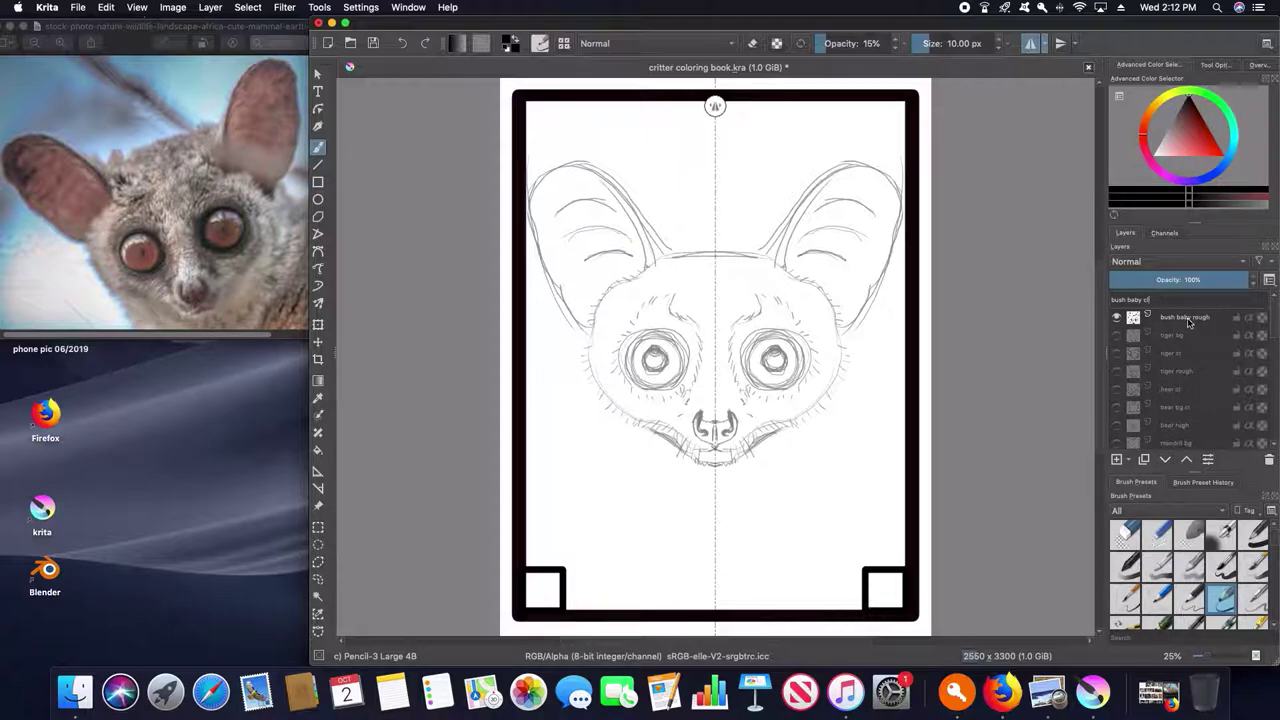
type("cl")
key("Return")
key("plus")
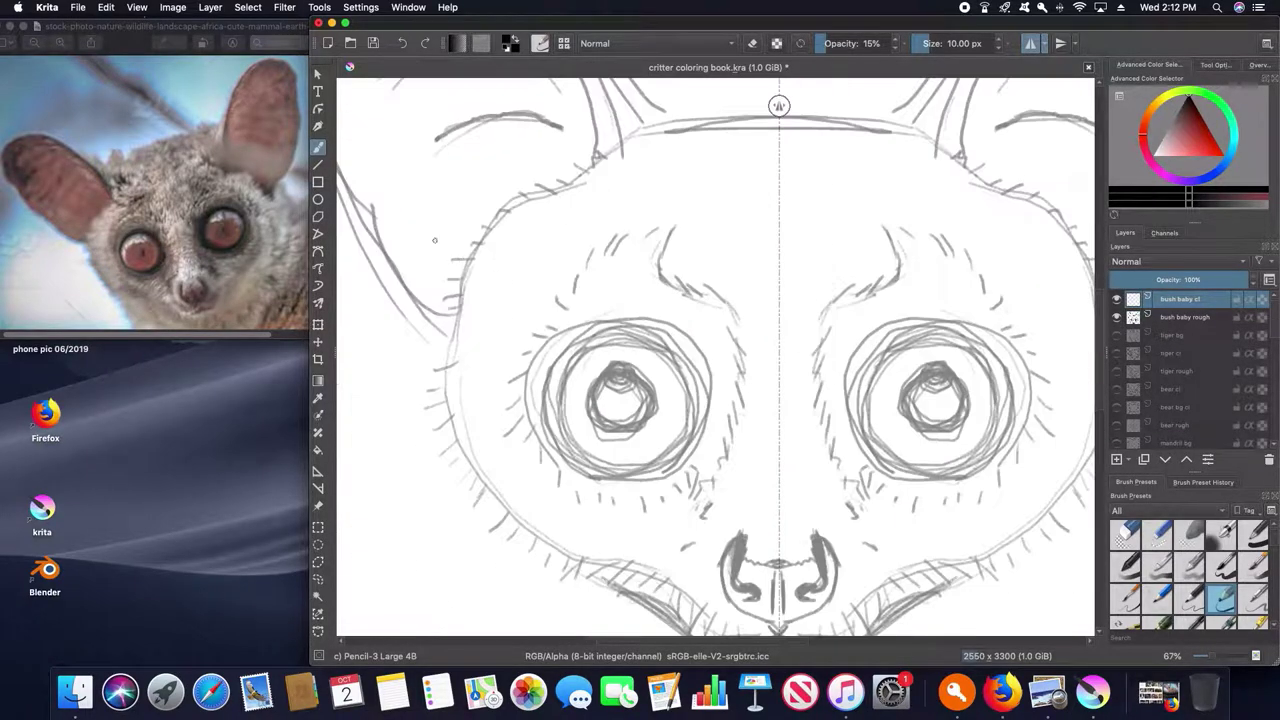
key("slash")
- Ink bold eye rings, then redraw an inner ellipse until a thinner ring fits both eyes
left_click_drag(676, 392, 593, 311)
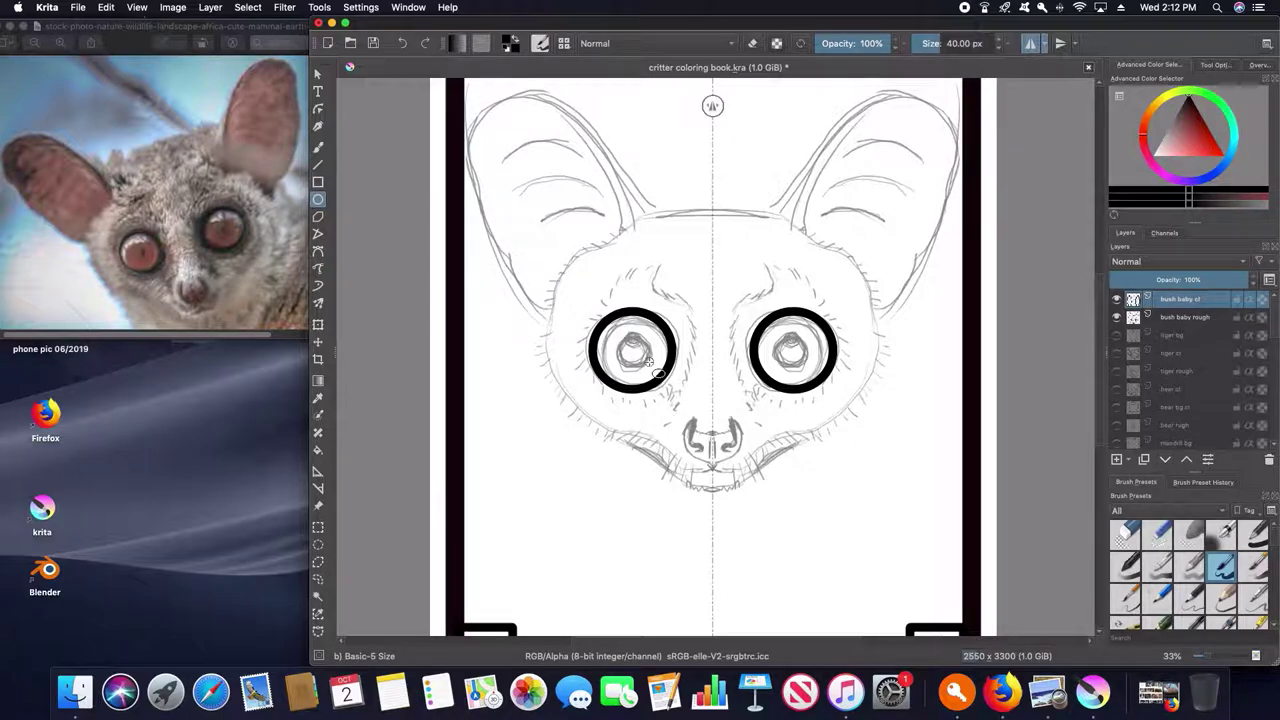
left_click_drag(651, 367, 611, 329)
key("ctrl+z")
left_click_drag(611, 329, 655, 372)
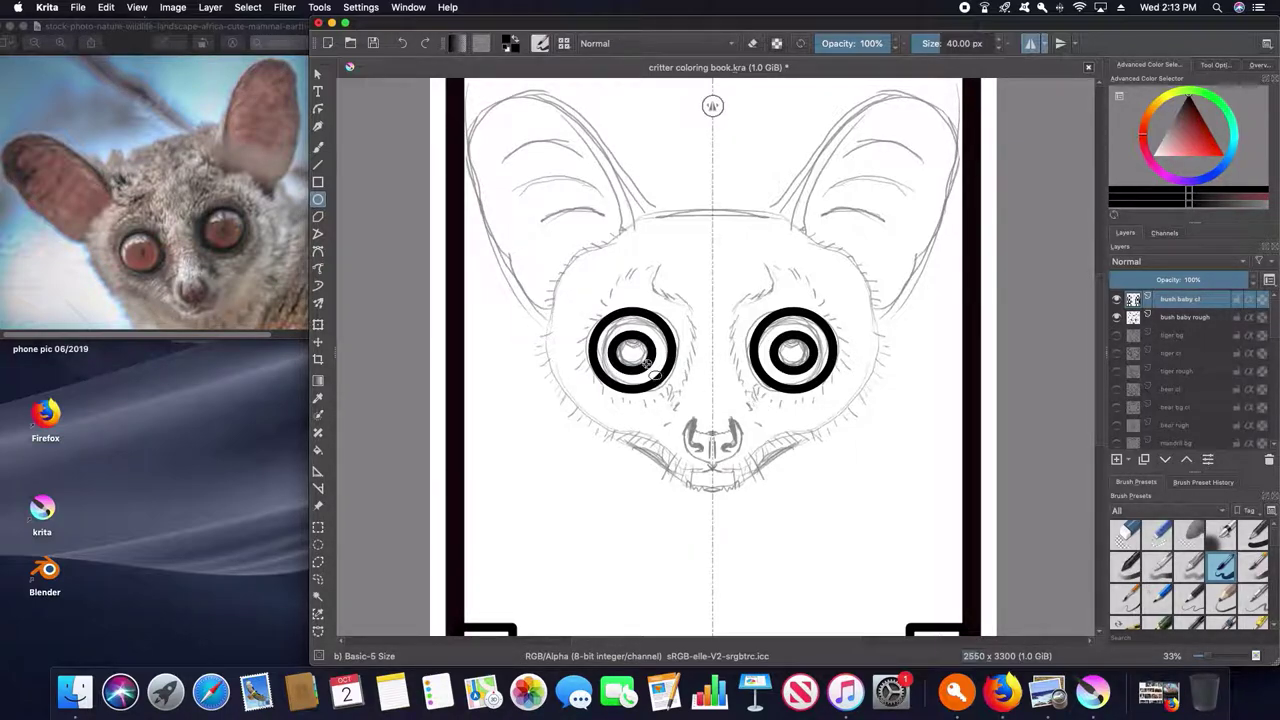
key("ctrl+z")
left_click_drag(613, 332, 653, 371)
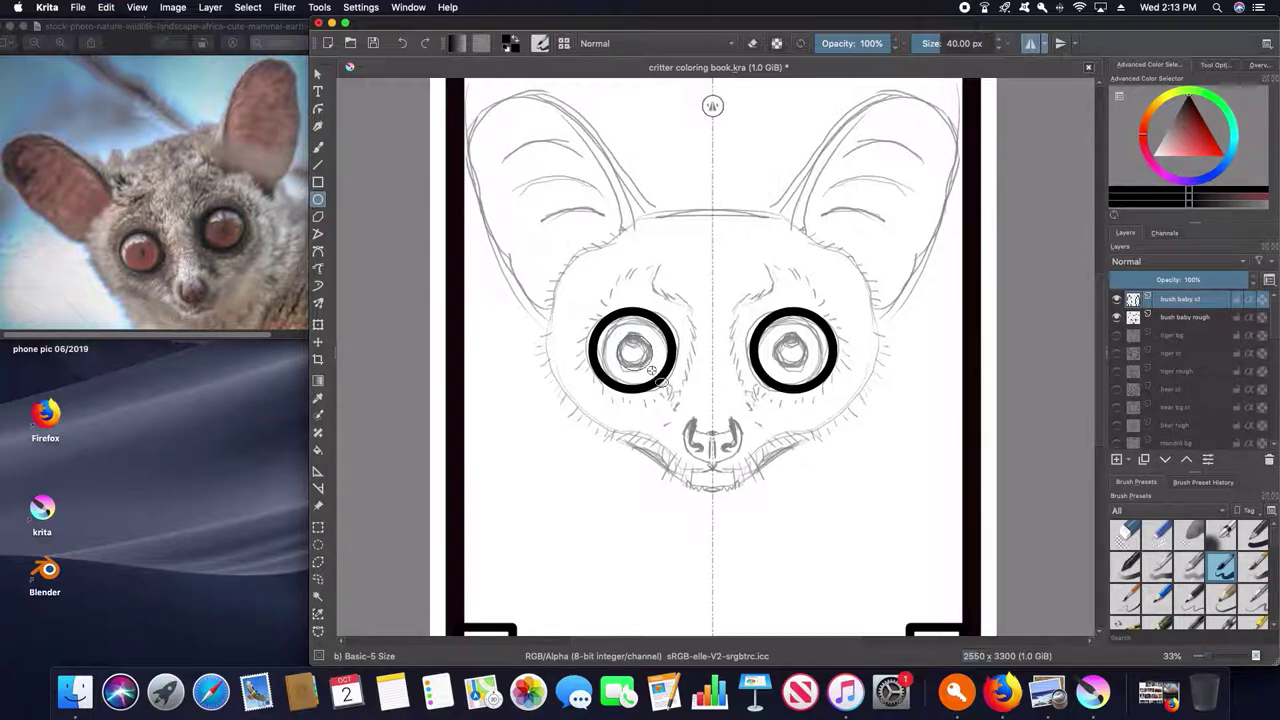
key("ctrl+z")
left_click_drag(608, 325, 660, 378)
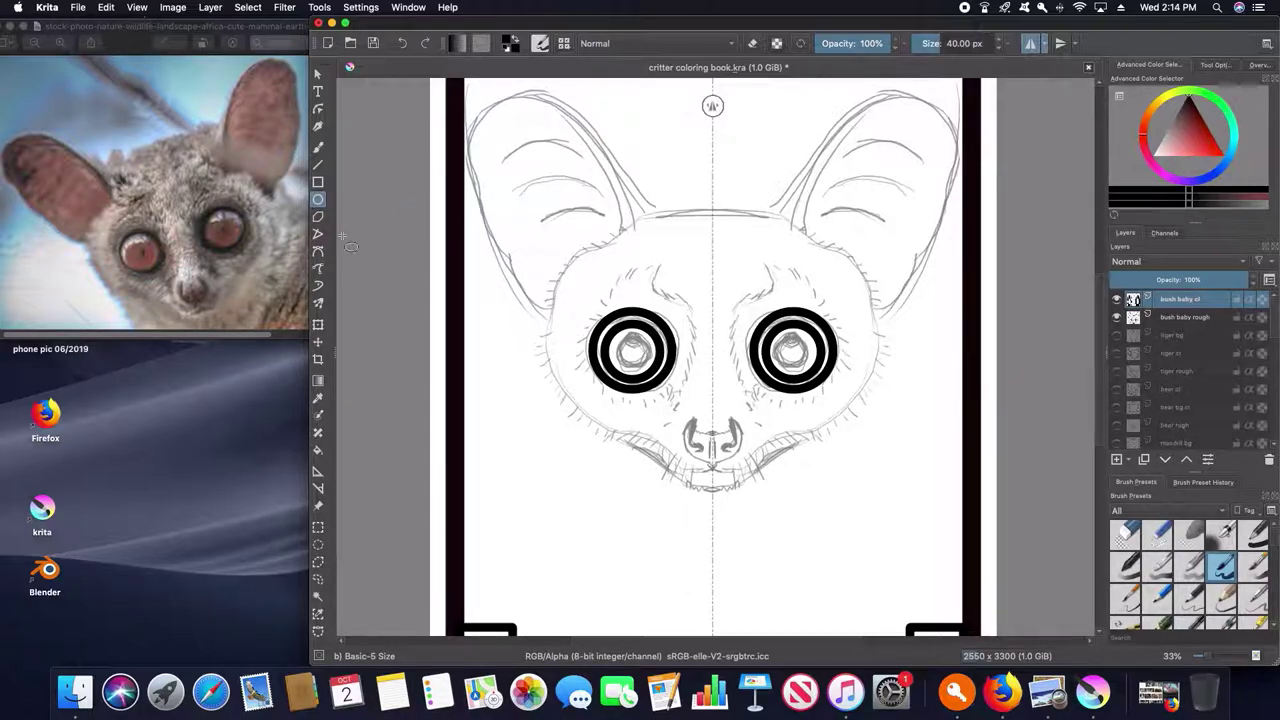
- Try faint grey marks at 15% opacity, then black nose and mouth strokes at 100%, undone
key("b")
key("1")
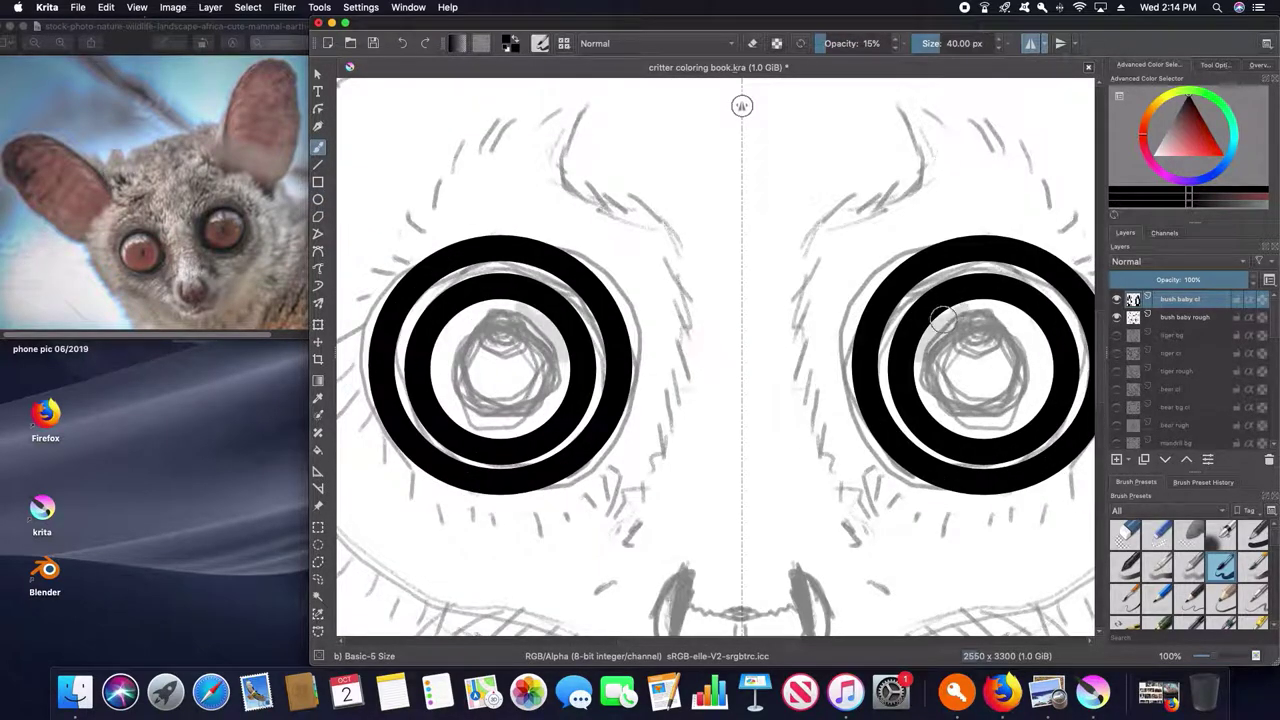
left_click_drag(942, 318, 972, 313)
left_click_drag(778, 470, 773, 432)
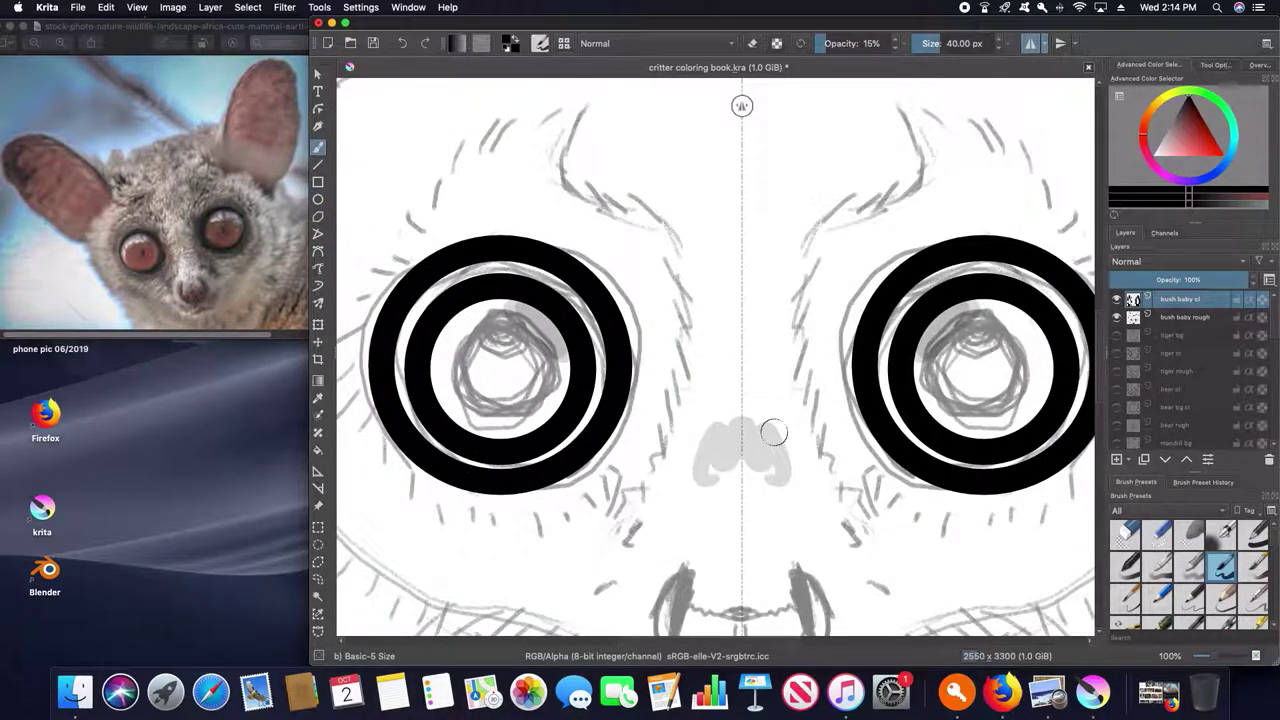
left_click(1220, 567)
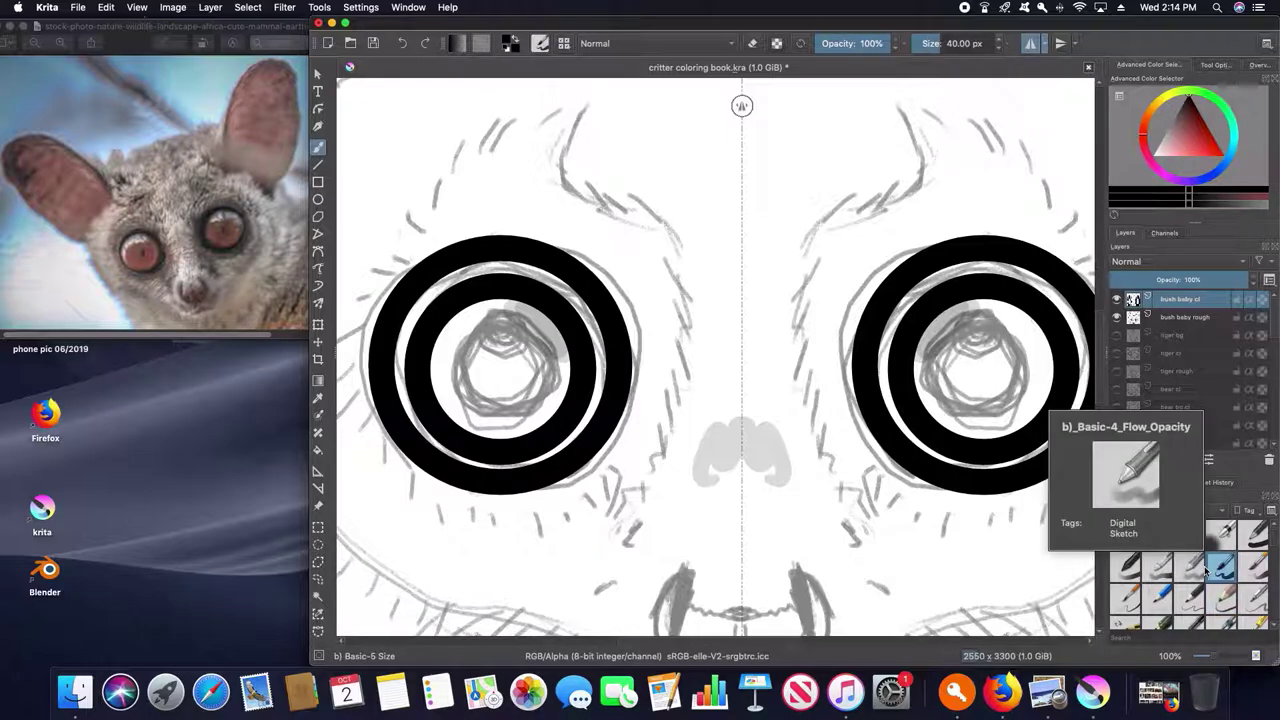
left_click_drag(705, 475, 672, 515)
left_click_drag(728, 342, 700, 442)
left_click_drag(722, 436, 606, 540)
key("ctrl+z")
key("ctrl+z")
key("ctrl+z")
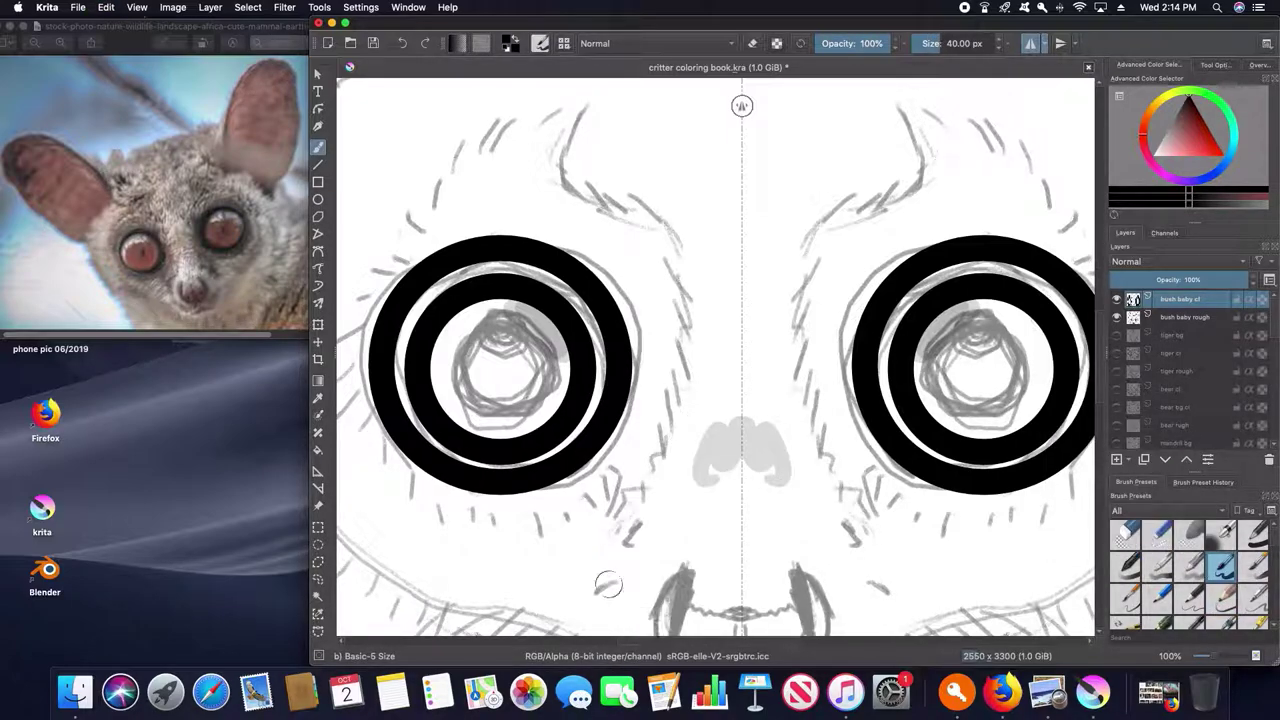
- Erase the grey nose and eye marks, then fill both pupils solid black
left_click(1117, 317)
key("e")
left_click_drag(745, 445, 731, 457)
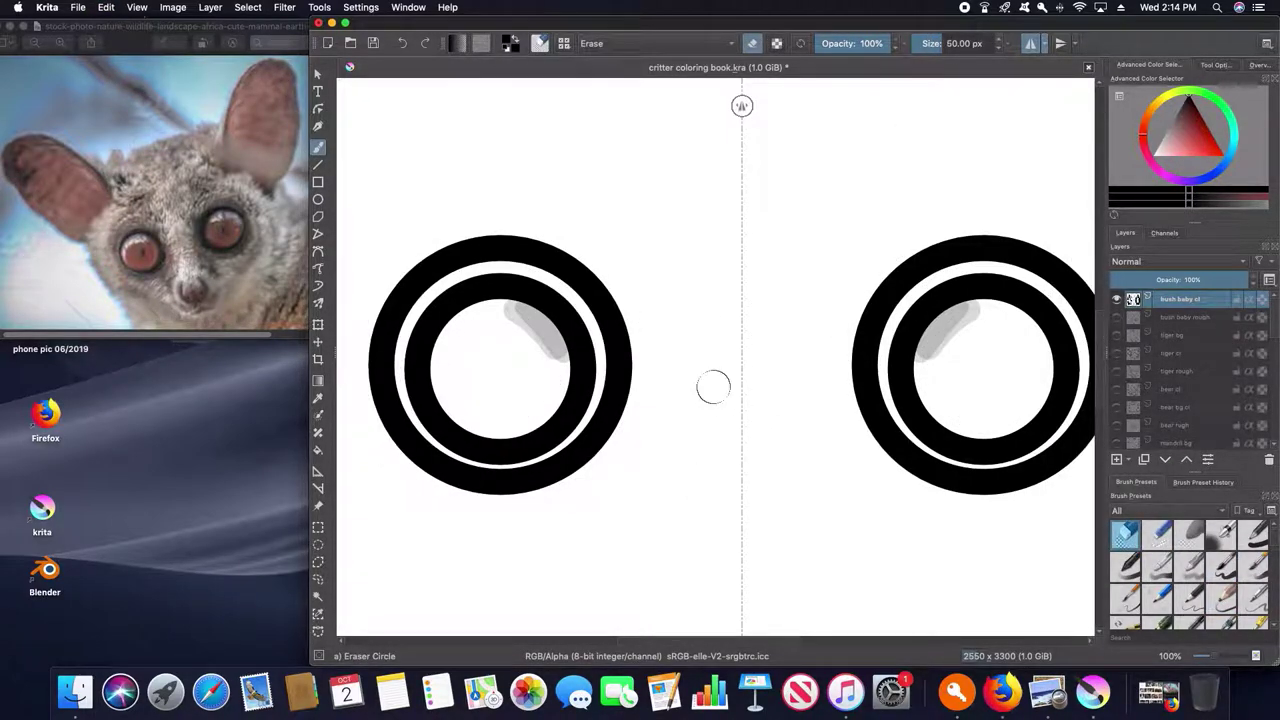
left_click_drag(525, 315, 550, 345)
left_click(1220, 567)
left_click(1117, 317)
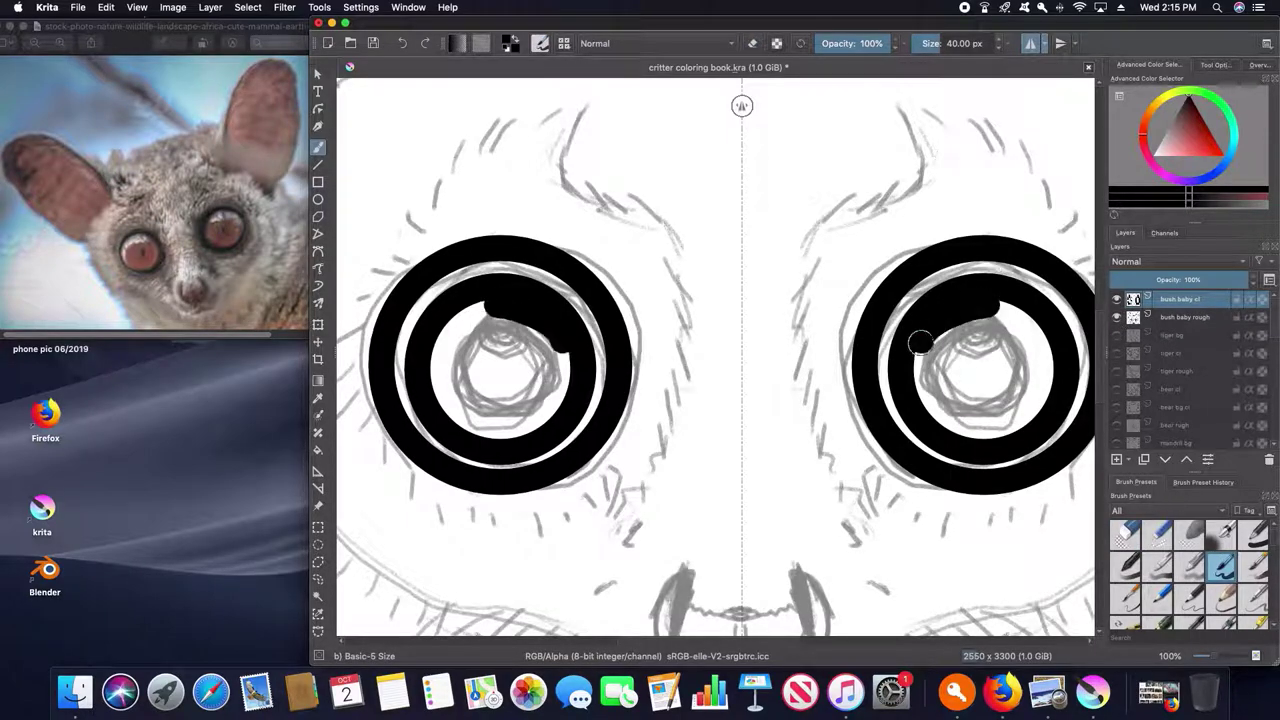
mouse_move(923, 334)
left_mouse_down()
mouse_move(1031, 346)
mouse_move(1004, 425)
mouse_move(999, 377)
left_mouse_up()
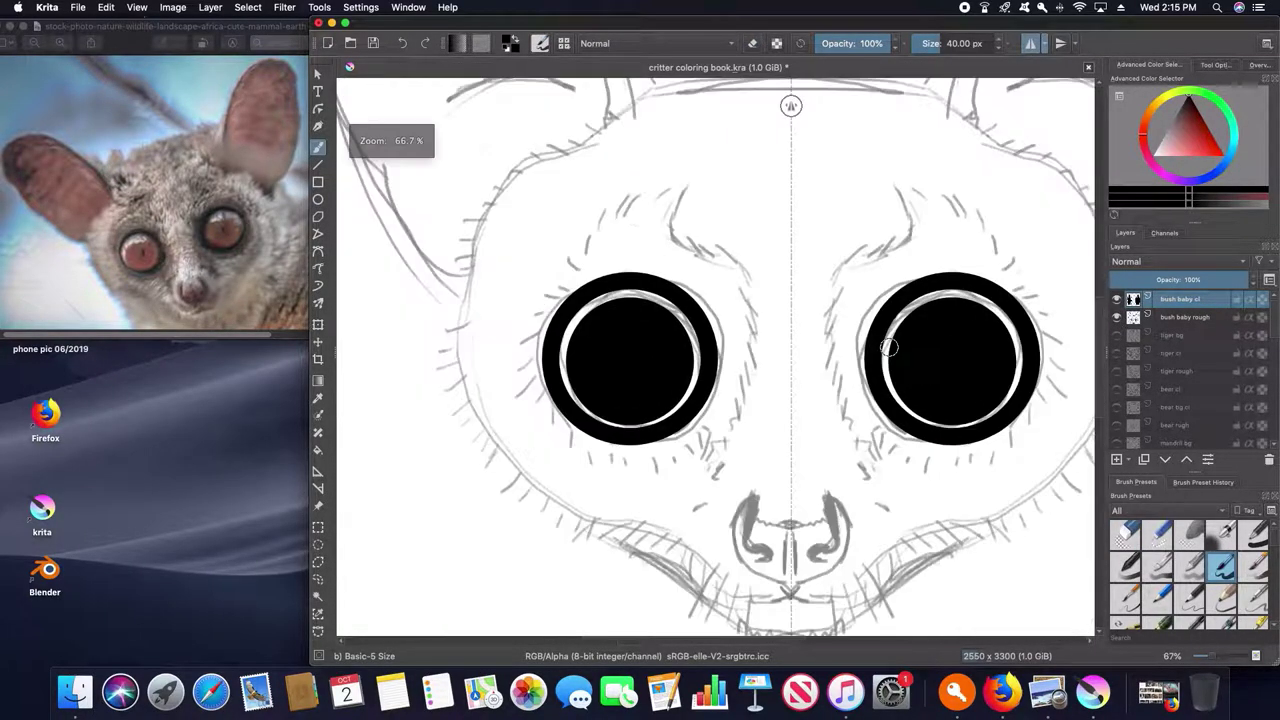
- Try white highlight dabs on both pupils with a 126 px circular eraser, then undo them
scroll(893, 343, "down", 1)
scroll(893, 343, "down", 1)
key("slash")
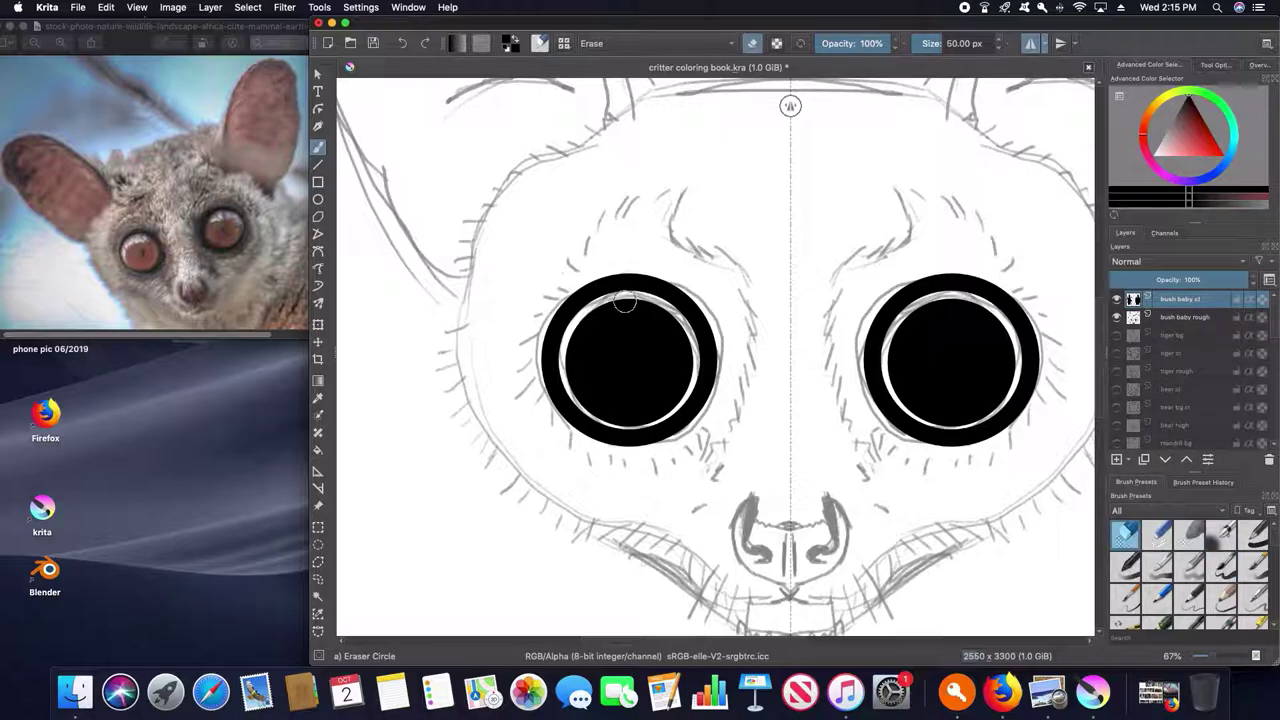
left_click_drag(620, 307, 625, 298)
scroll(625, 300, "down", 3)
scroll(681, 340, "up", 3)
key("super+z")
key("super+z")
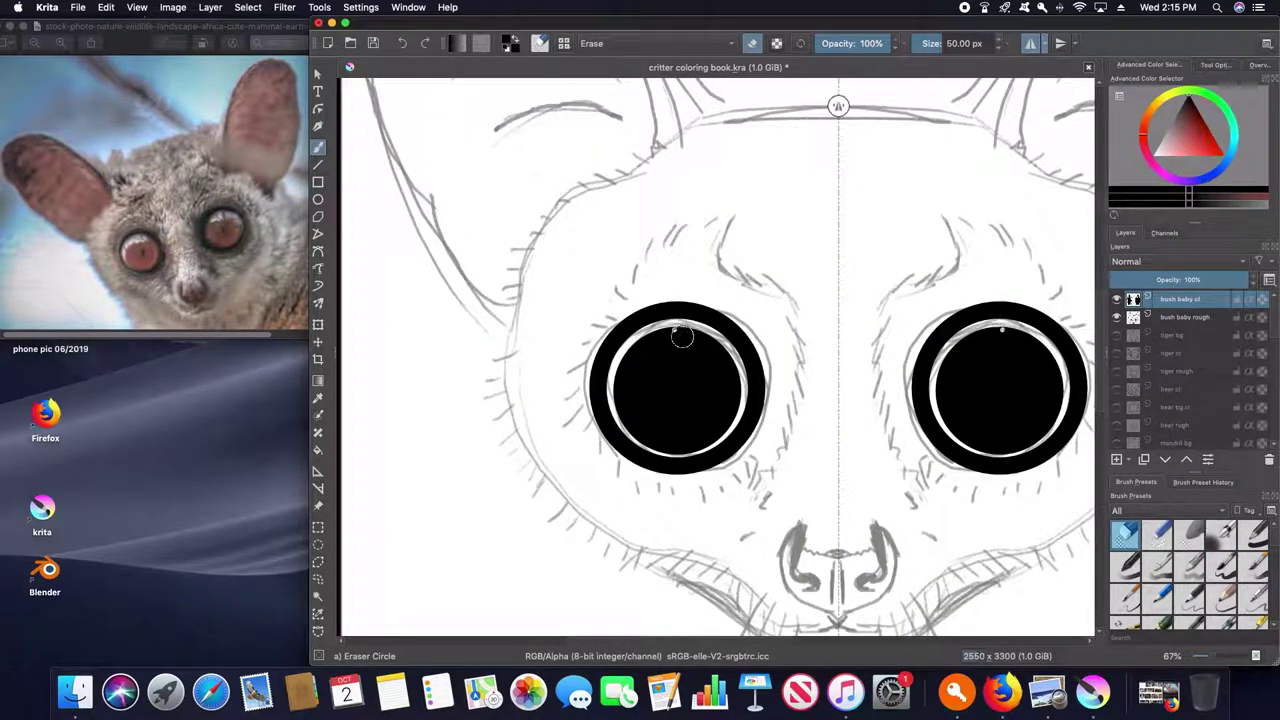
scroll(680, 342, "down", 1)
left_click_drag(680, 345, 700, 345, "shift")
scroll(676, 347, "down", 2)
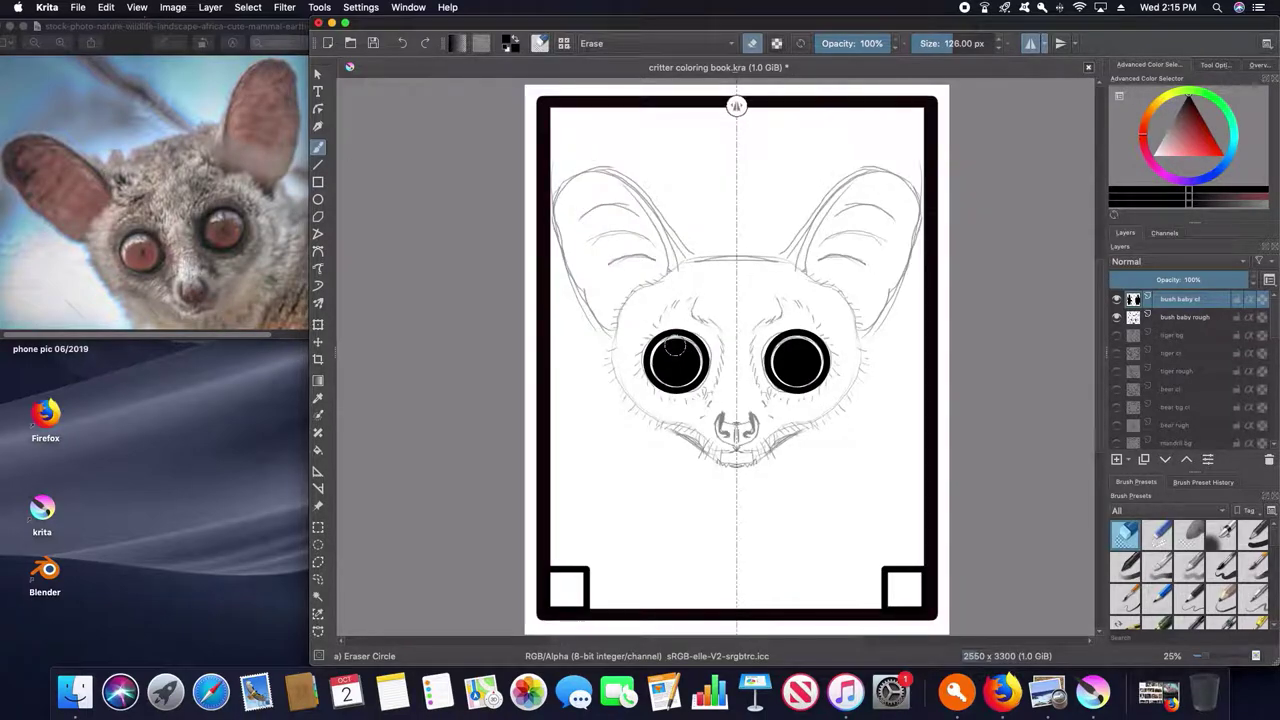
left_click(676, 346)
left_click(1117, 317)
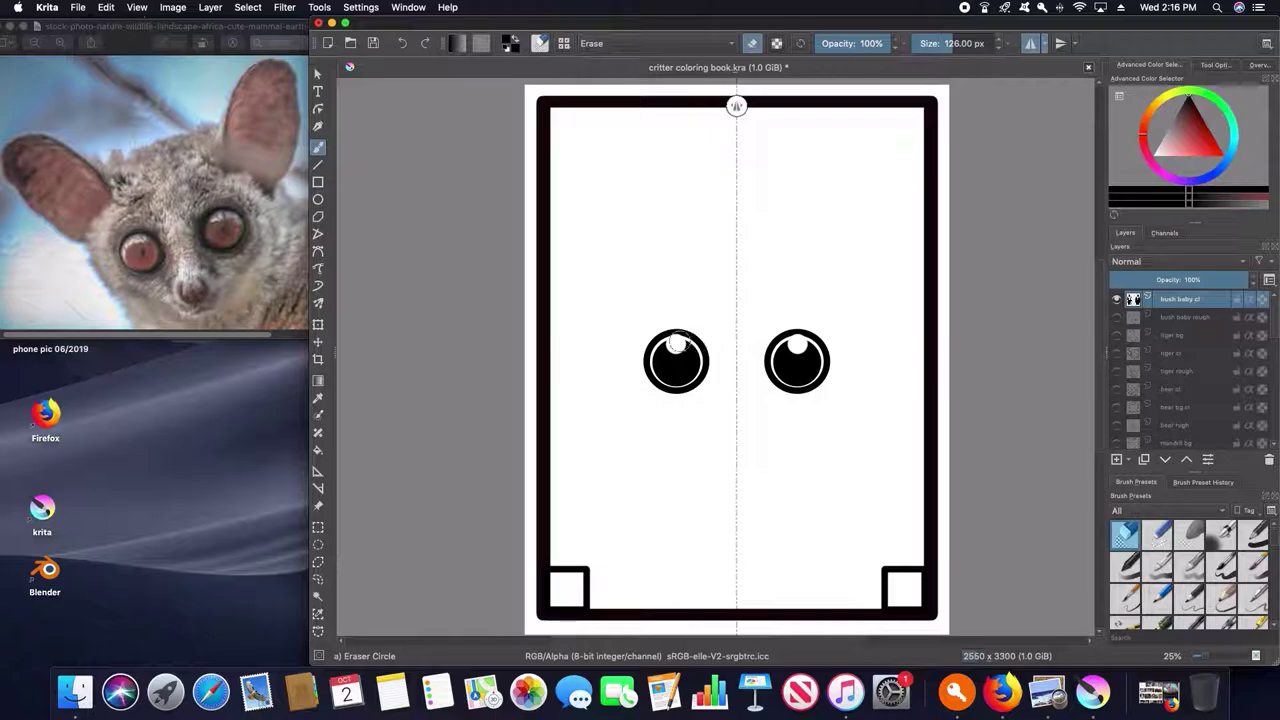
key("super+z")
key("super+shift+z")
key("super+z")
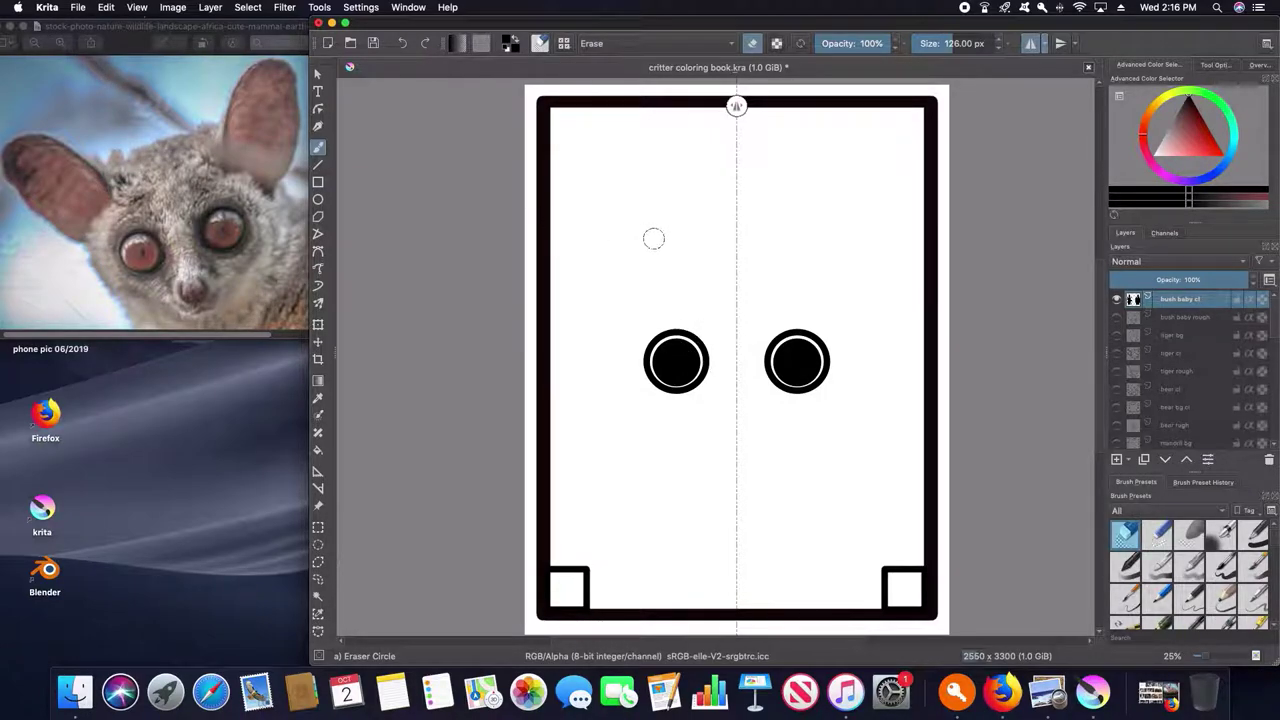
- Erase highlights along both pupil tops with the eraser resized to 73 px
scroll(710, 297, "up", 2)
scroll(679, 293, "down", 1)
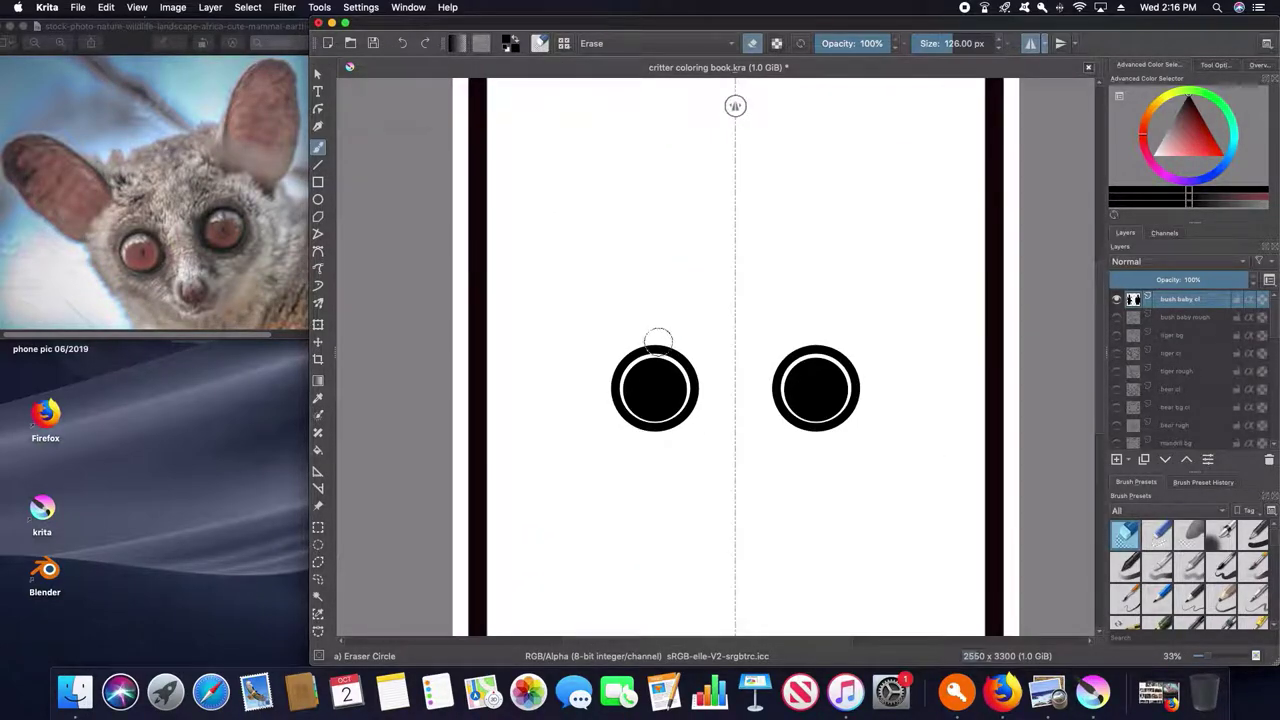
left_click_drag(815, 350, 829, 357)
key("super+z")
left_click_drag(645, 358, 672, 352)
key("super+z")
key("bracketright")
key("bracketright")
key("bracketleft")
key("bracketleft")
key("bracketleft")
left_click_drag(812, 362, 826, 360)
key("super+z")
key("super+z")
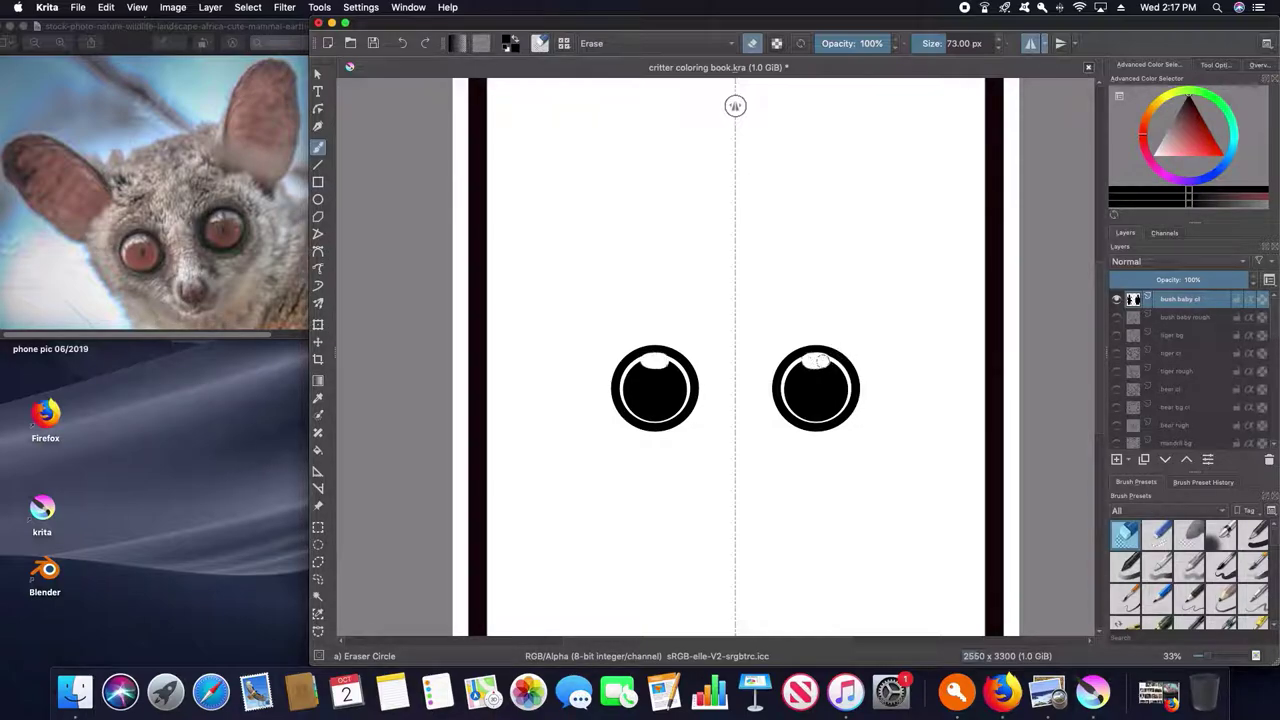
key("plus")
- Undo stray dots and oversized highlights, leaving thin white crescents along the pupil tops
left_click(604, 462)
left_click_drag(604, 462, 600, 486)
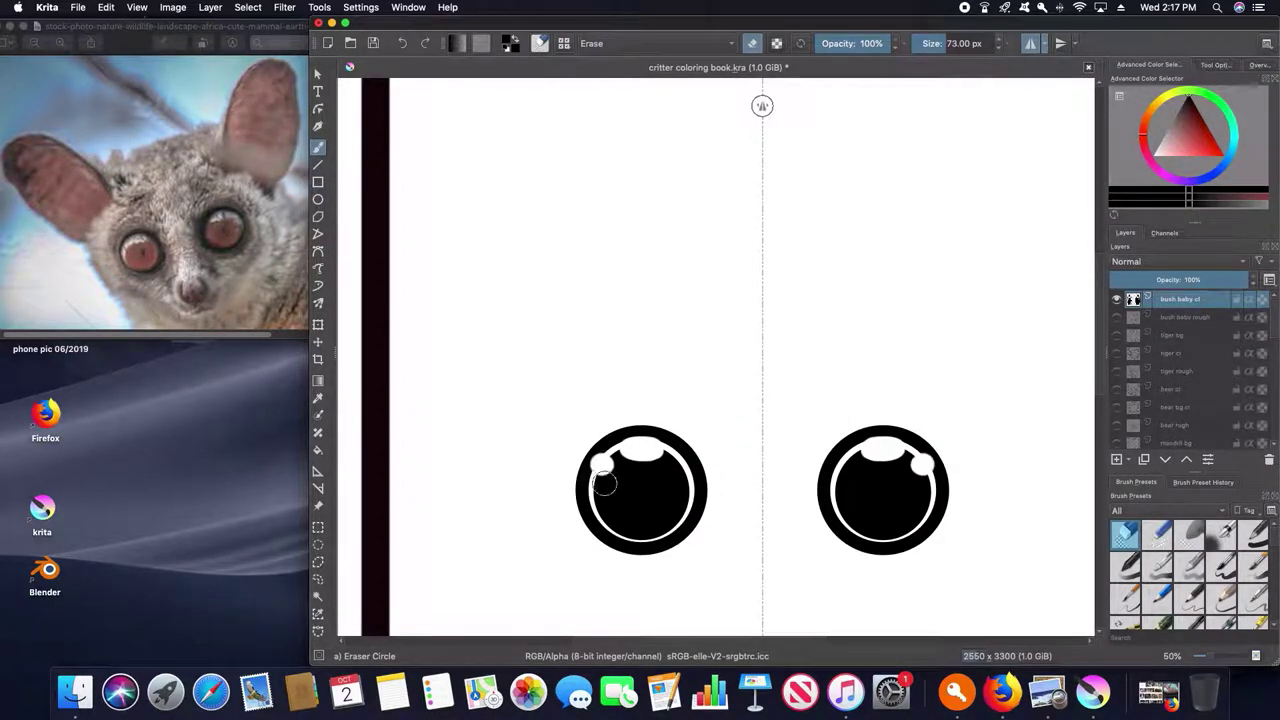
key("super+z")
key("super+z")
key("minus")
key("super+z")
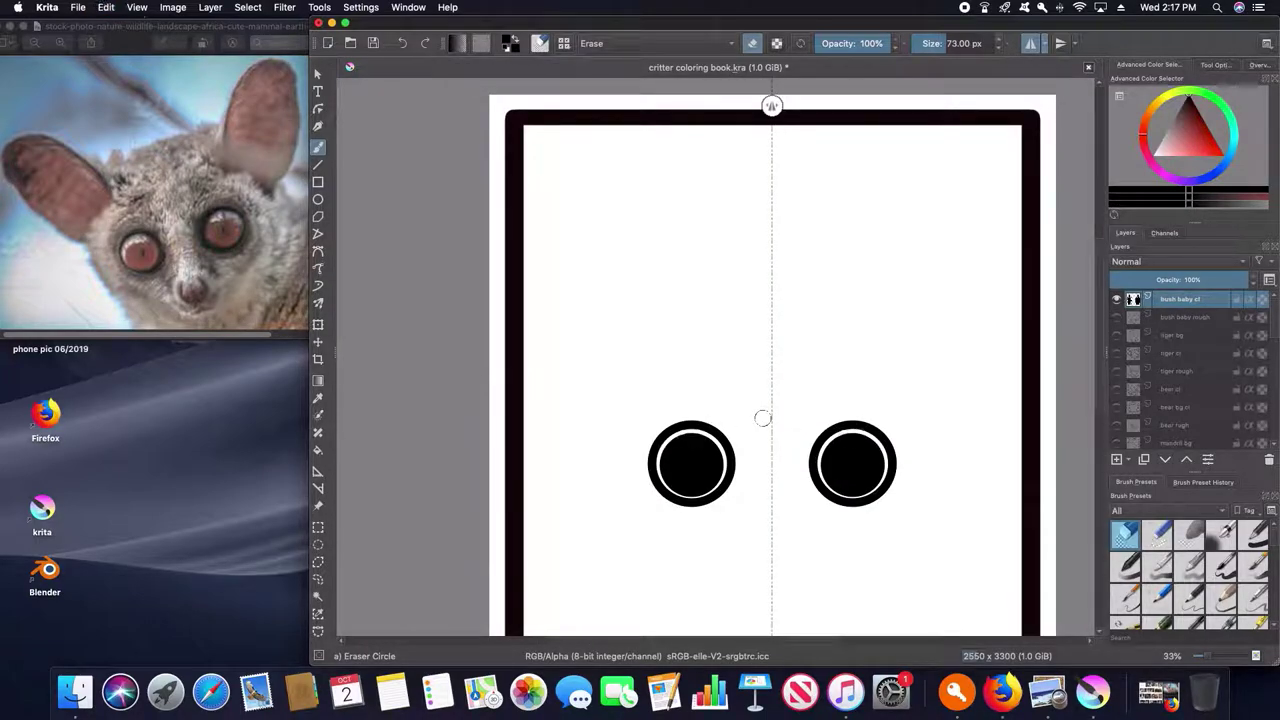
left_click_drag(840, 434, 866, 432)
key("super+z")
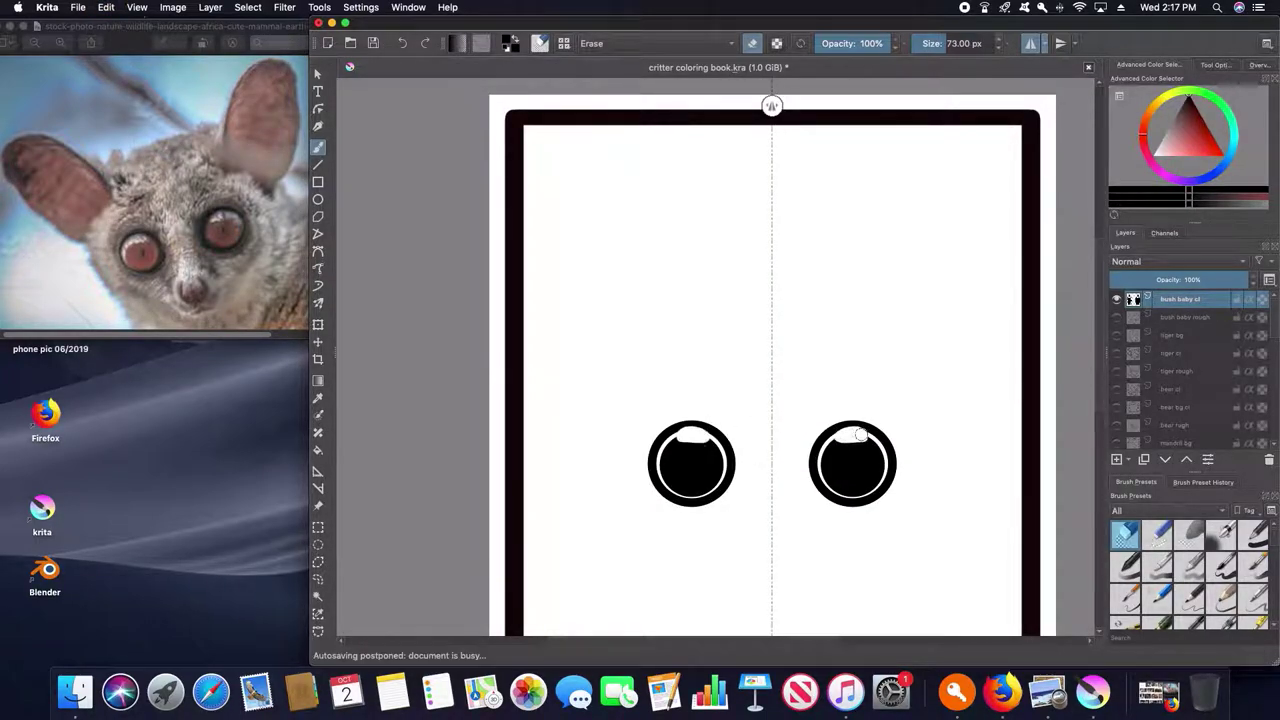
key("super+shift+z")
- Cut crescent highlights into both pupils with a mirrored ellipse and show the rough sketch again
key("super+z")
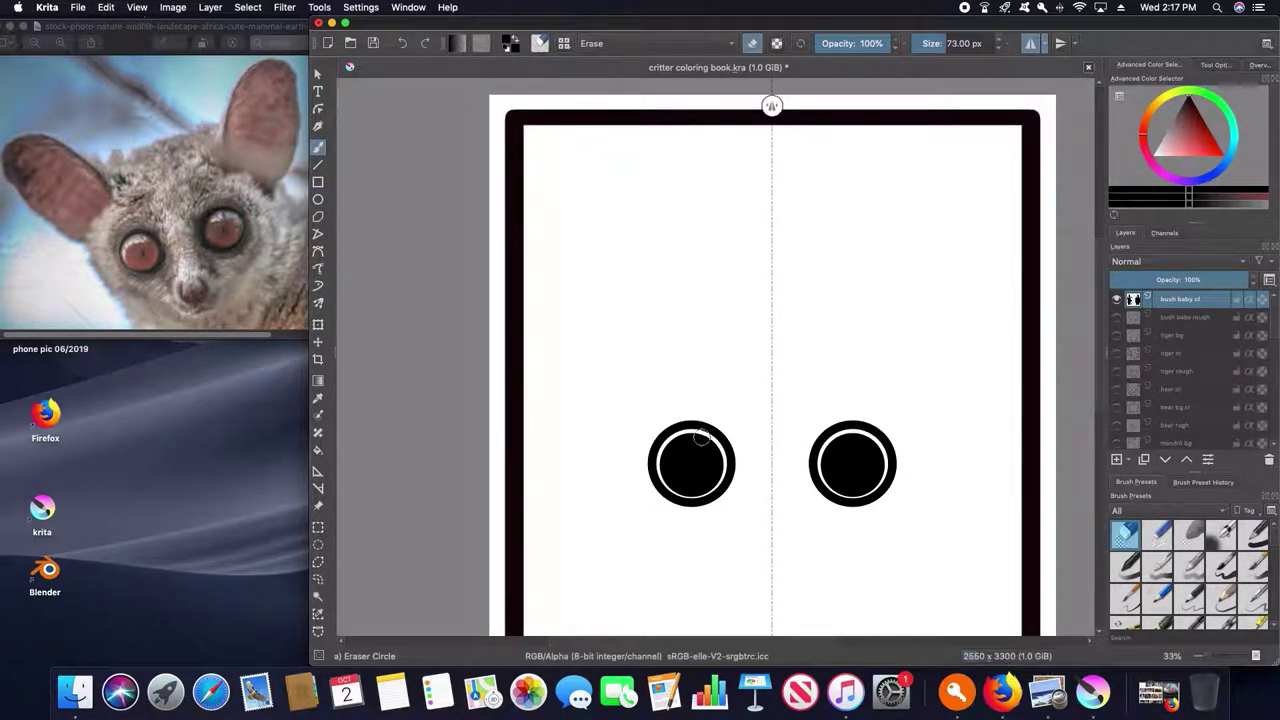
left_click(318, 199)
left_click(1157, 158)
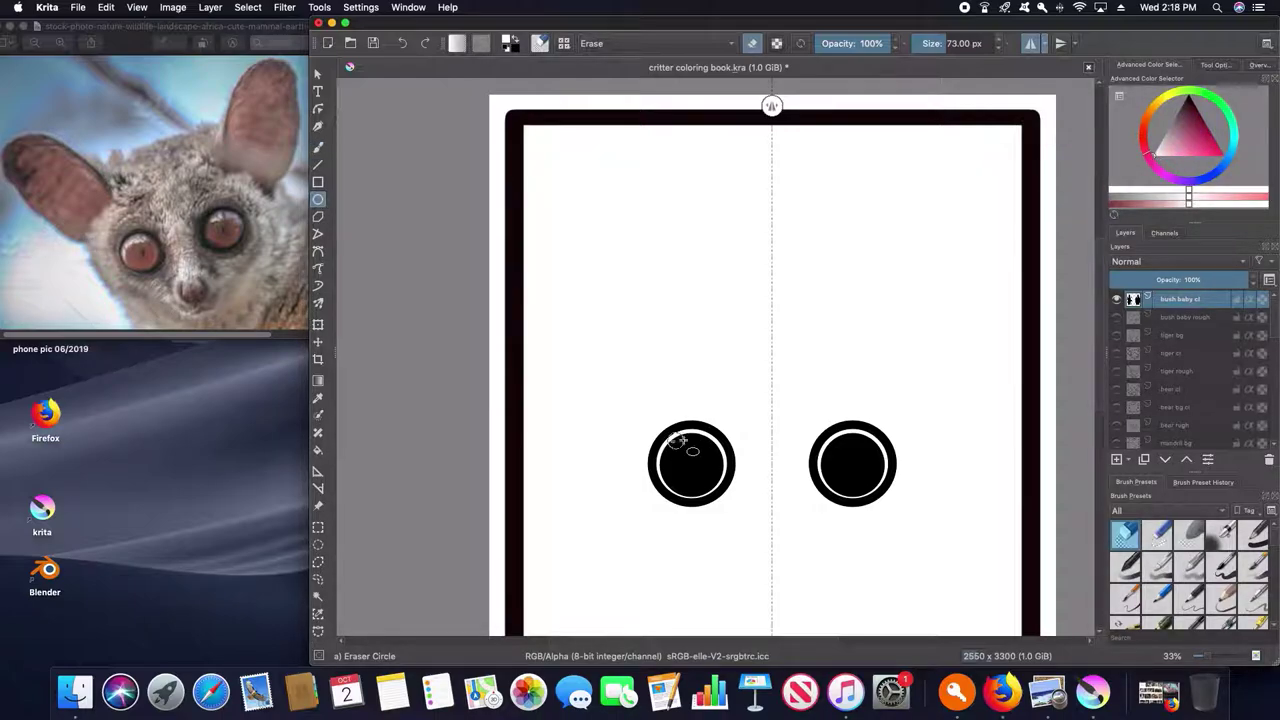
left_click_drag(666, 418, 730, 450)
key("super+z")
left_click_drag(672, 420, 723, 434)
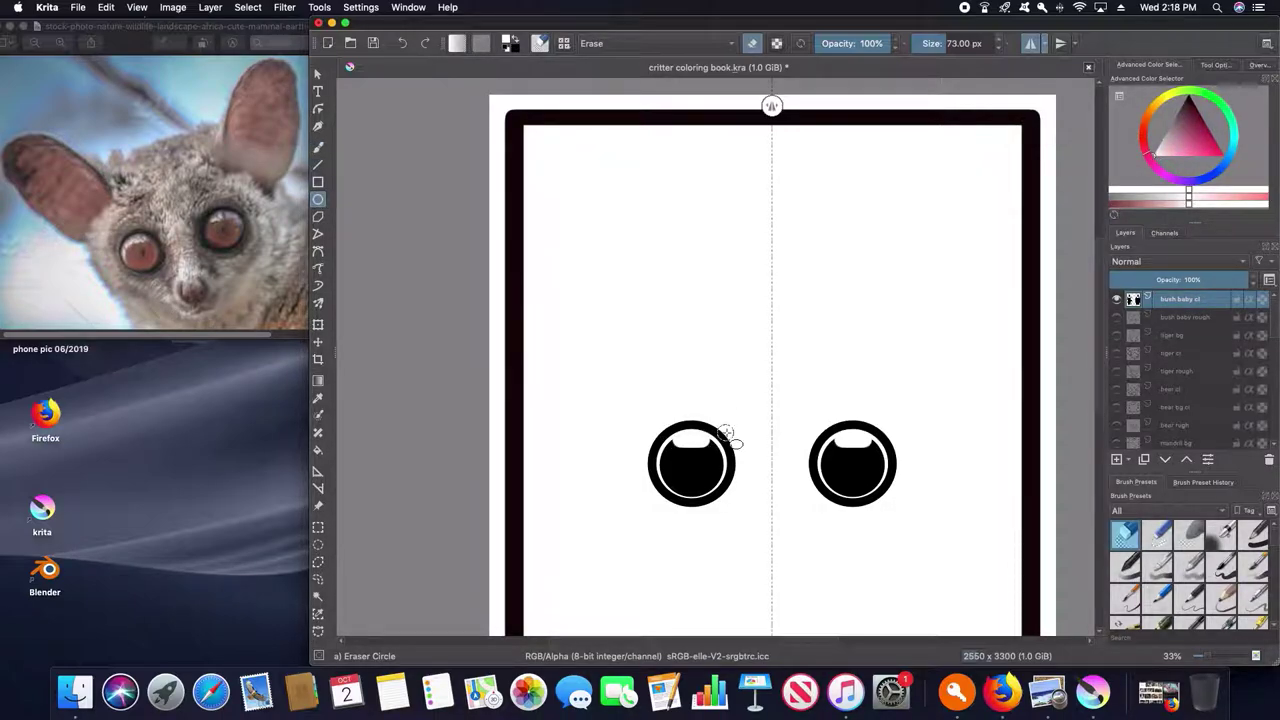
scroll(763, 420, "down", 3)
scroll(770, 430, "up", 4)
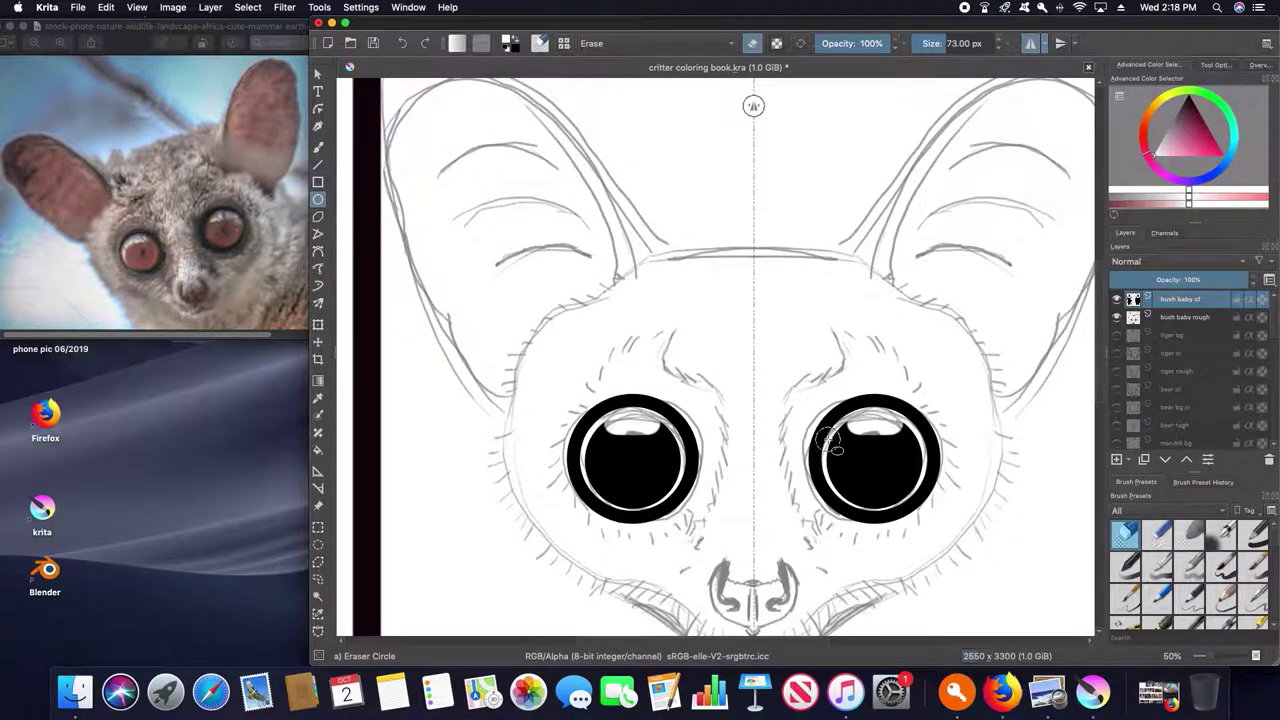
scroll(785, 440, "down", 1)
scroll(845, 365, "down", 1)
scroll(1014, 392, "up", 3)
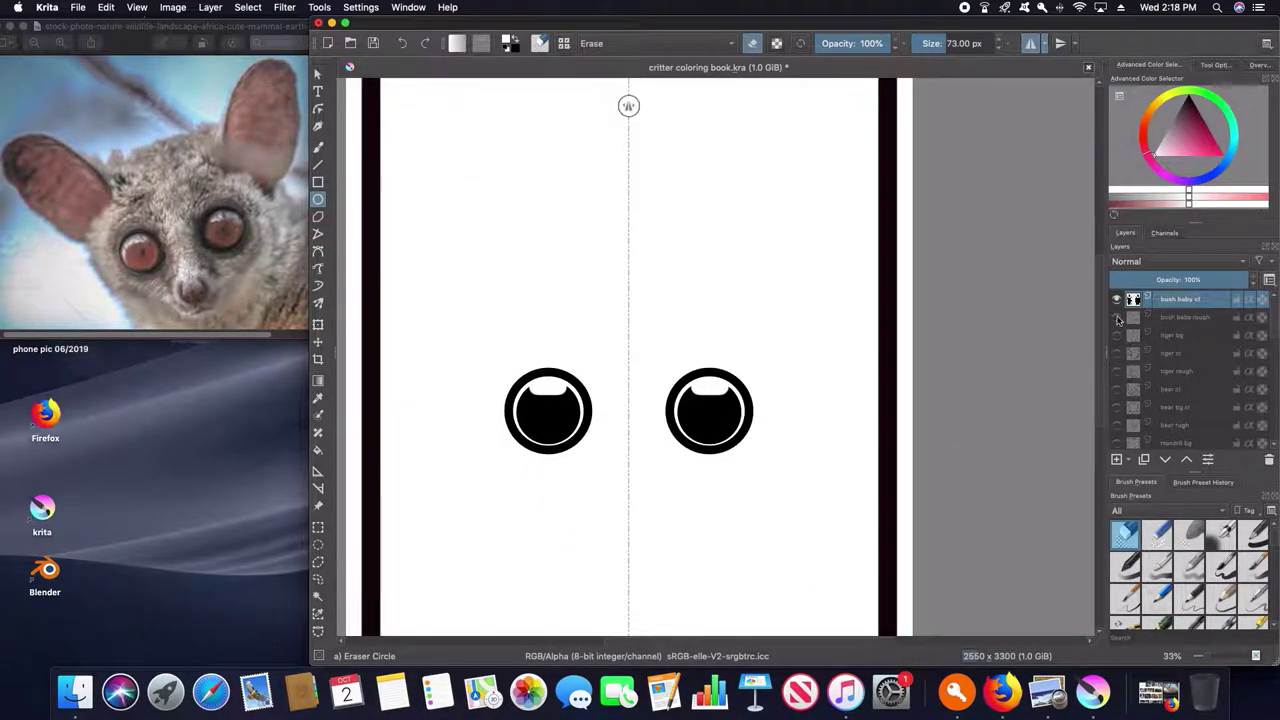
left_click(1116, 317)
scroll(521, 352, "up", 3)
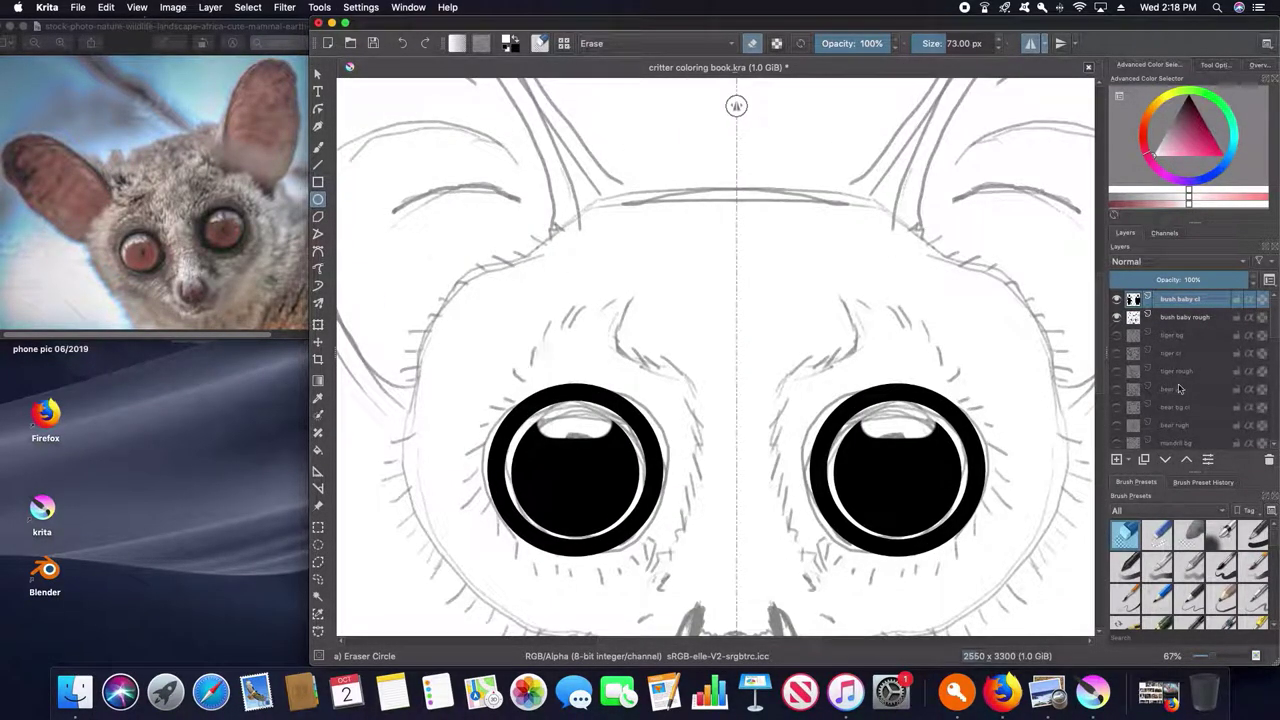
left_click(1221, 565)
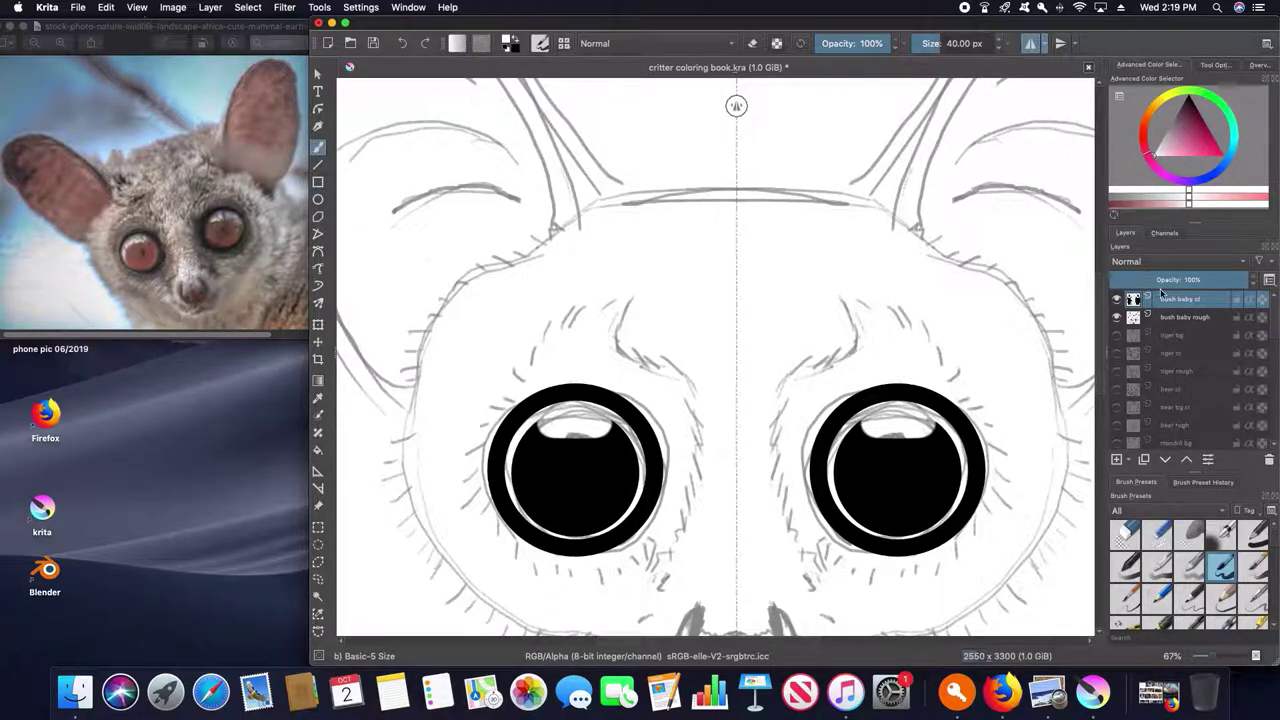
- In black, ink short strokes beside the eyes and trace both nostrils with thick outlines
key("d")
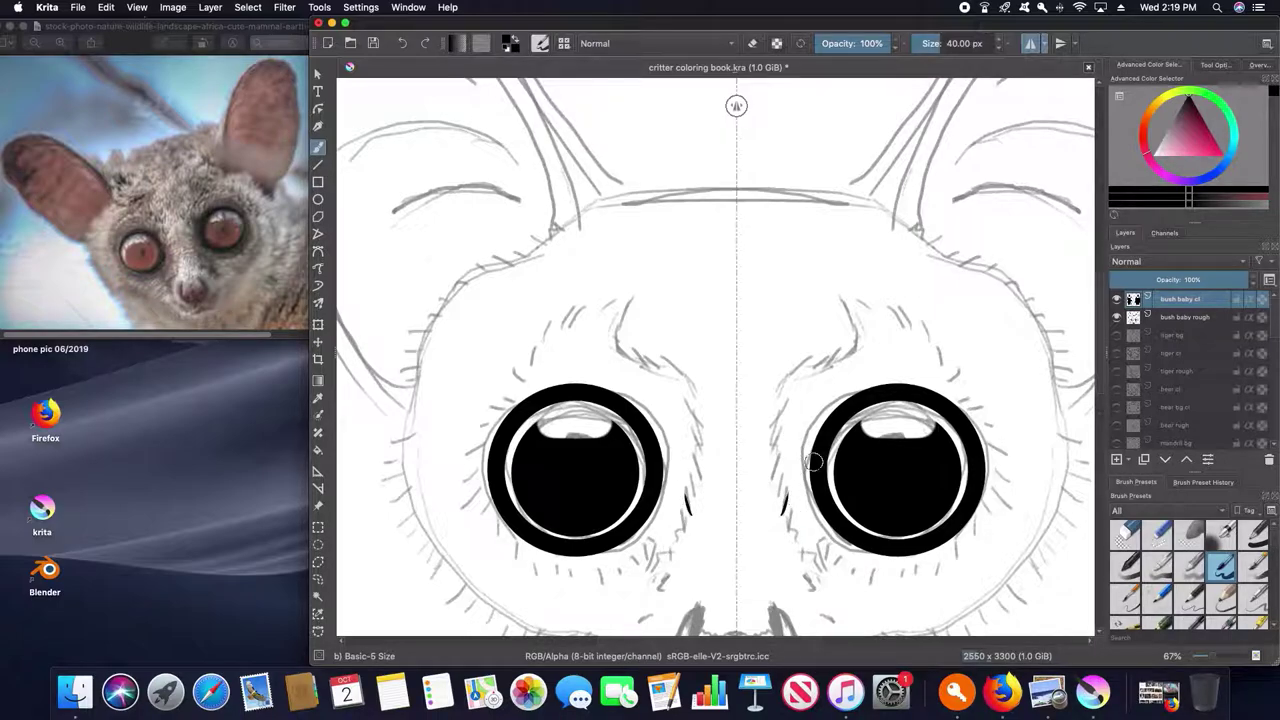
scroll(790, 490, "down", 3)
left_click_drag(773, 310, 776, 334)
scroll(789, 351, "down", 1)
mouse_move(688, 402)
left_mouse_down()
mouse_move(681, 452)
mouse_move(711, 450)
left_mouse_up()
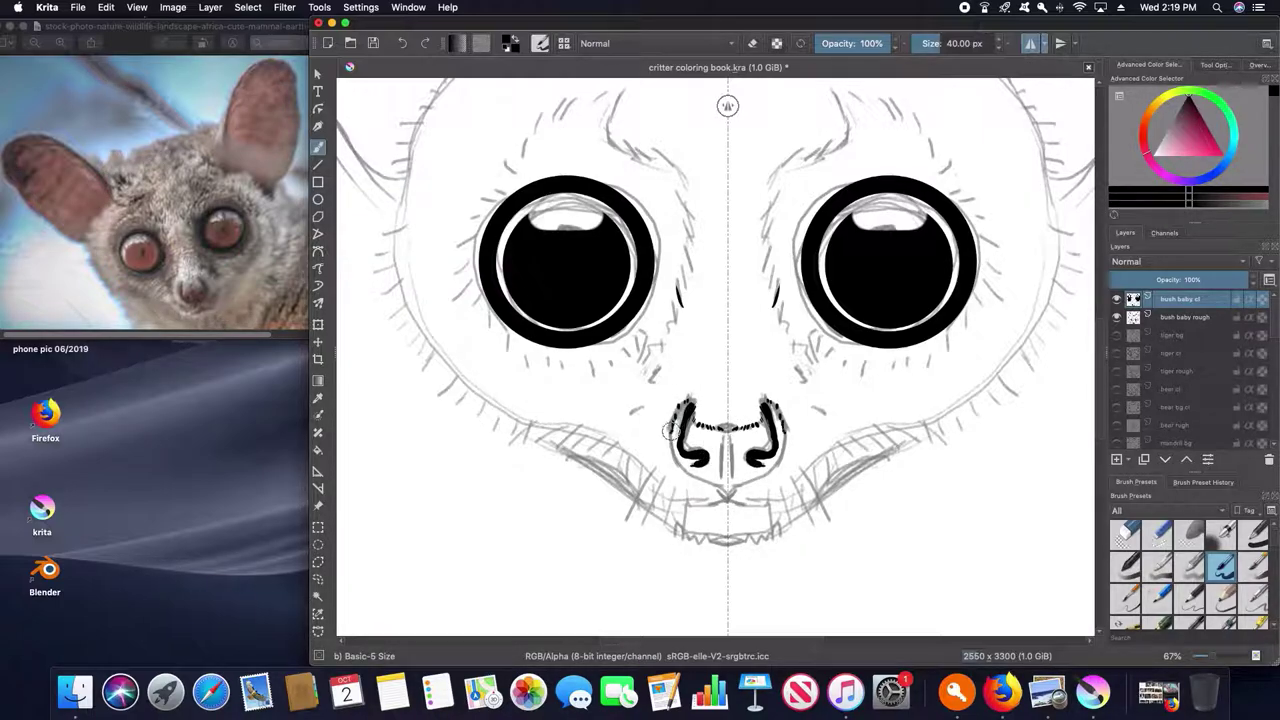
mouse_move(669, 428)
left_mouse_down()
mouse_move(683, 475)
mouse_move(725, 498)
left_mouse_up()
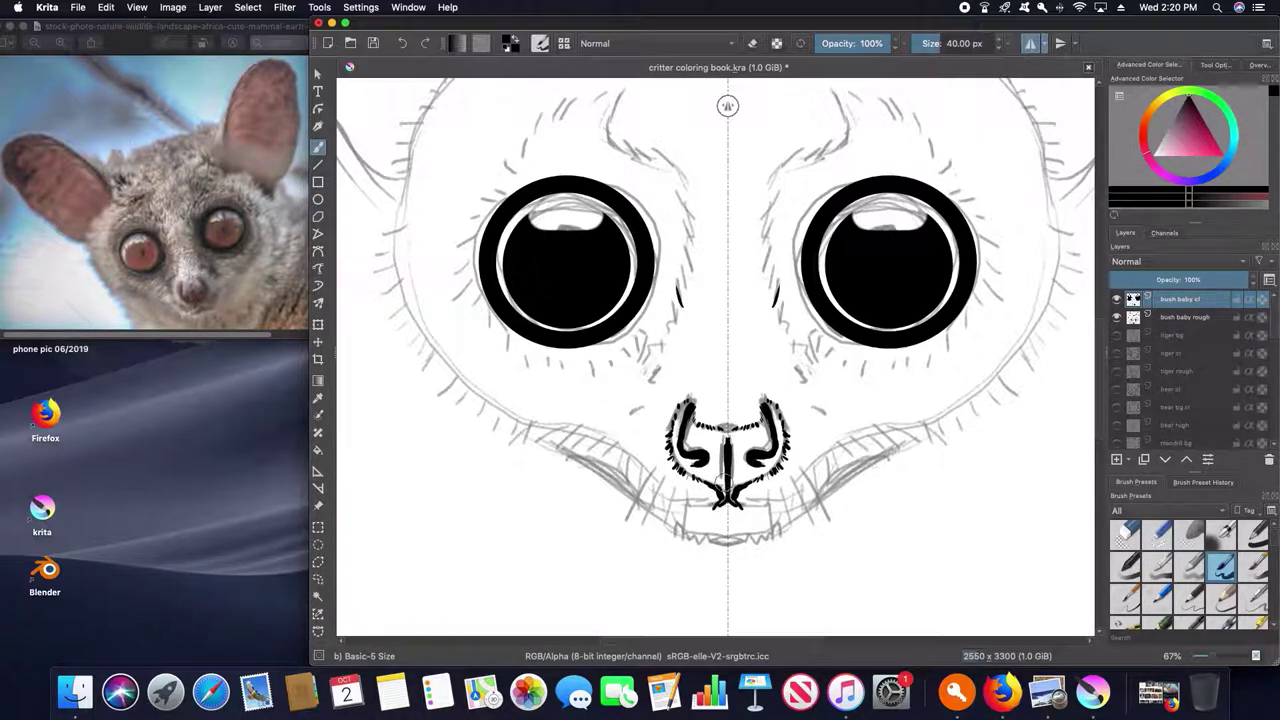
- Draw the mouth line and long spiky fur across the cheeks, chin and jaw
left_click_drag(727, 500, 645, 505)
mouse_move(626, 450)
left_mouse_down()
mouse_move(634, 500)
mouse_move(715, 555)
mouse_move(726, 510)
mouse_move(714, 513)
mouse_move(742, 518)
left_mouse_up()
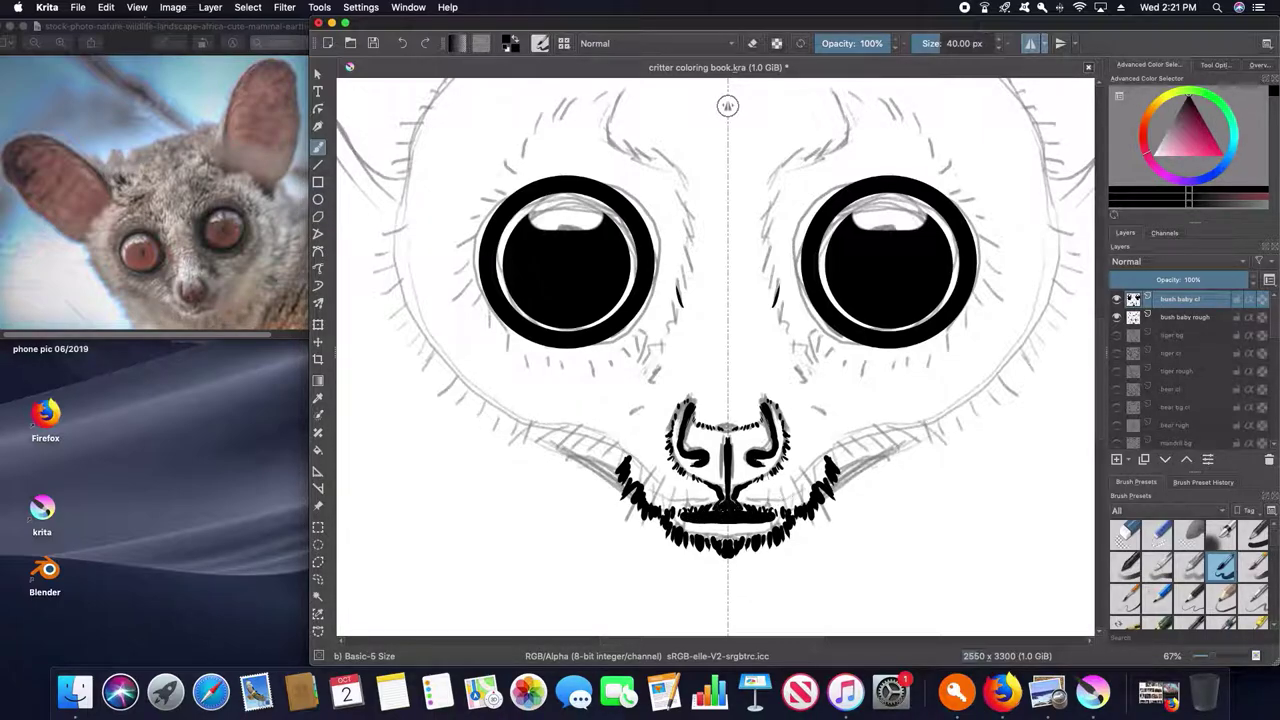
mouse_move(640, 476)
left_mouse_down()
mouse_move(700, 575)
mouse_move(585, 515)
left_mouse_up()
mouse_move(625, 448)
left_mouse_down()
mouse_move(595, 476)
mouse_move(575, 446)
mouse_move(478, 414)
left_mouse_up()
- Thicken the edges and tops of both eye rings with mirrored black strokes
scroll(489, 380, "up", 3)
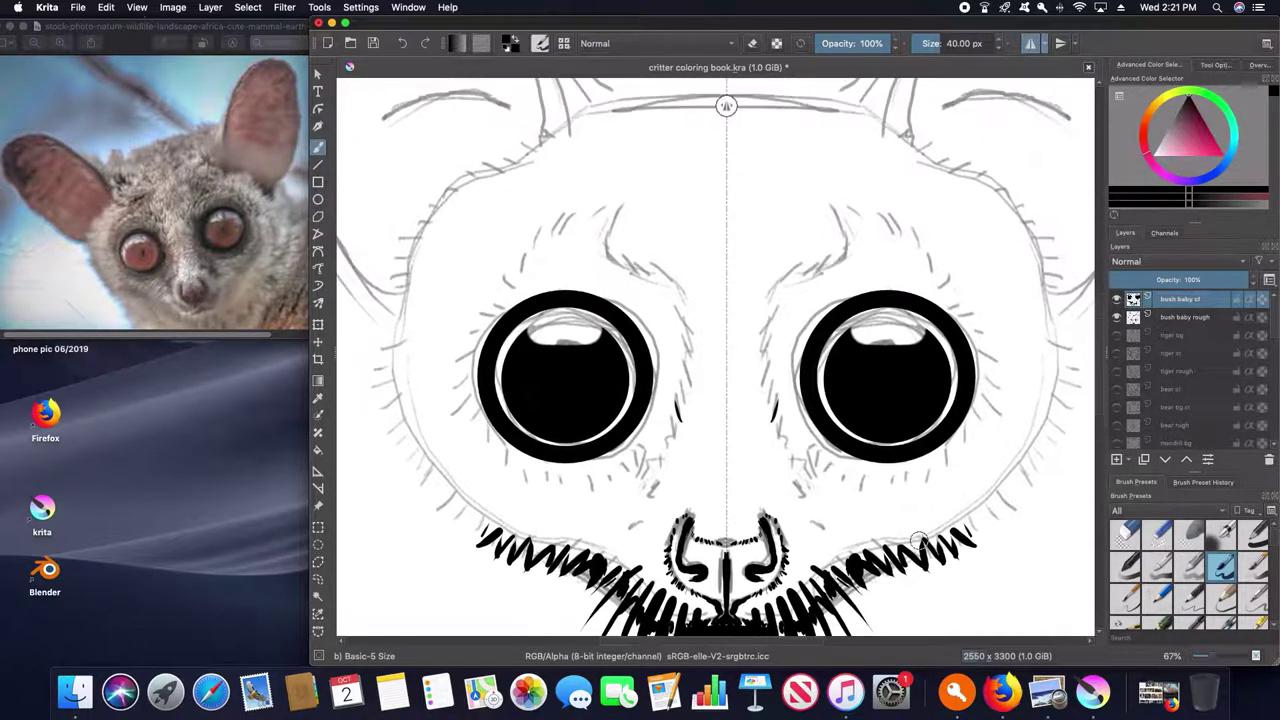
mouse_move(505, 302)
left_mouse_down()
mouse_move(476, 340)
mouse_move(490, 418)
mouse_move(570, 283)
left_mouse_up()
key("ctrl+z")
key("ctrl+z")
mouse_move(499, 309)
left_mouse_down()
mouse_move(526, 295)
mouse_move(488, 330)
mouse_move(482, 378)
left_mouse_up()
key("ctrl+z")
mouse_move(512, 298)
left_mouse_down()
mouse_move(478, 350)
mouse_move(558, 280)
left_mouse_up()
mouse_move(470, 348)
left_mouse_down()
mouse_move(490, 432)
mouse_move(530, 460)
left_mouse_up()
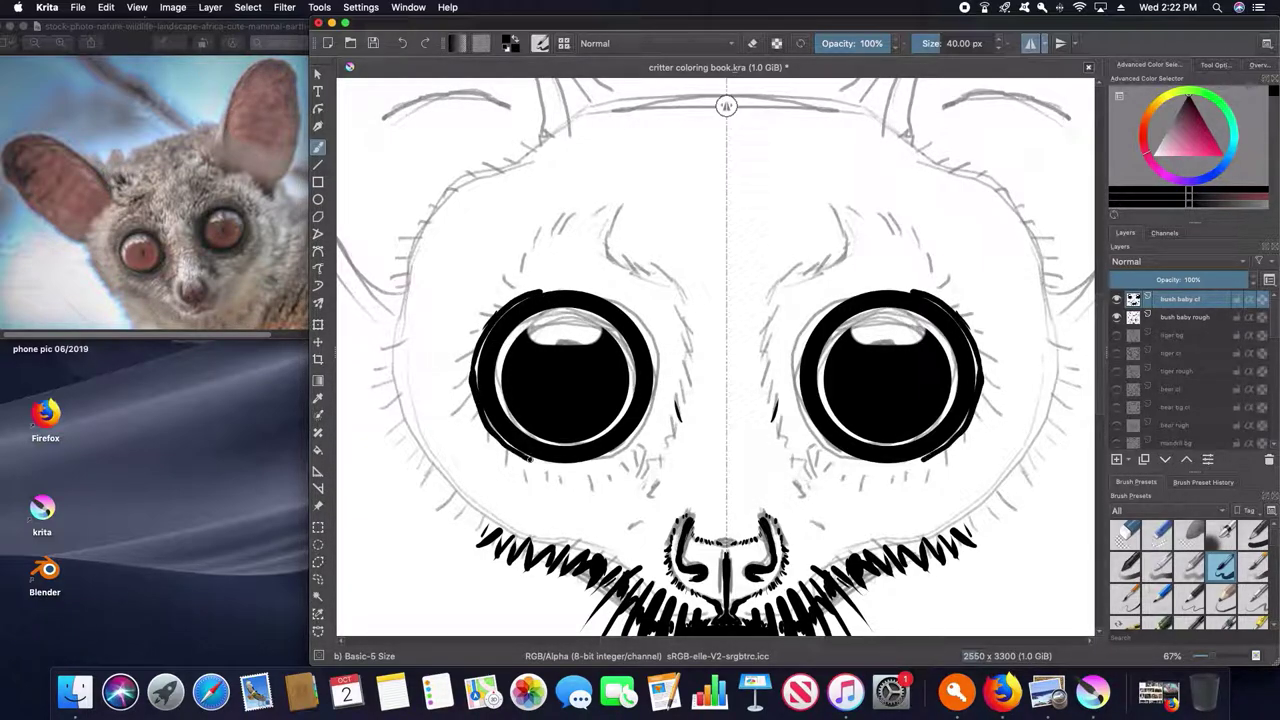
left_click_drag(647, 433, 651, 402)
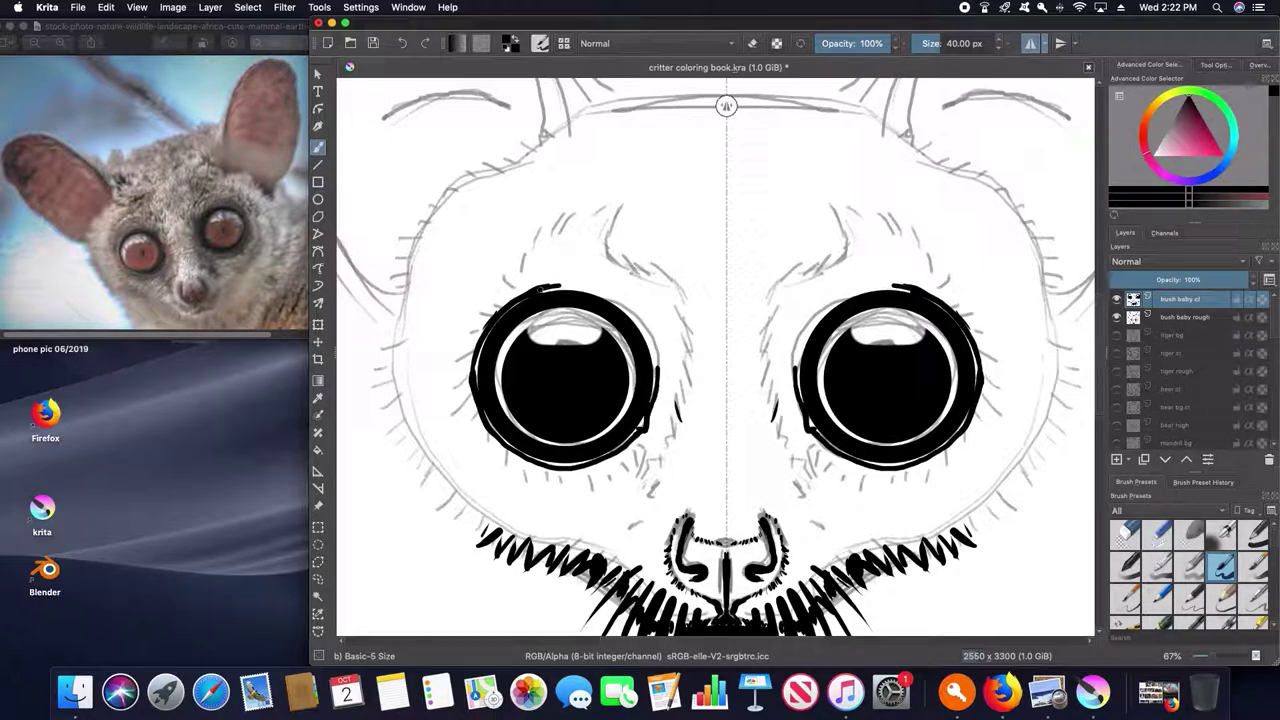
mouse_move(538, 289)
left_mouse_down()
mouse_move(574, 286)
mouse_move(640, 322)
mouse_move(657, 386)
left_mouse_up()
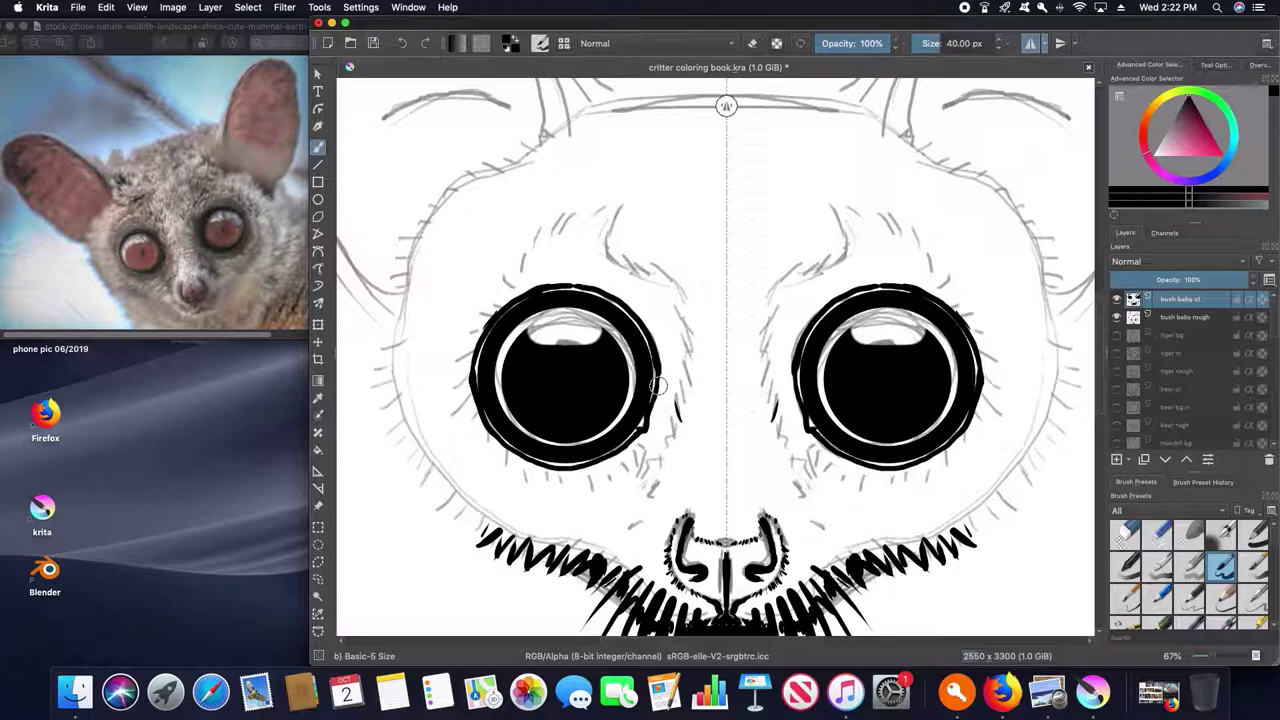
- Hatch fur along the bottom, outer and upper eye rings and below the eyes
mouse_move(646, 434)
left_mouse_down()
mouse_move(595, 472)
mouse_move(520, 468)
mouse_move(472, 412)
mouse_move(462, 352)
left_mouse_up()
mouse_move(665, 396)
left_mouse_down()
mouse_move(662, 350)
mouse_move(625, 298)
mouse_move(556, 275)
mouse_move(485, 302)
mouse_move(452, 347)
left_mouse_up()
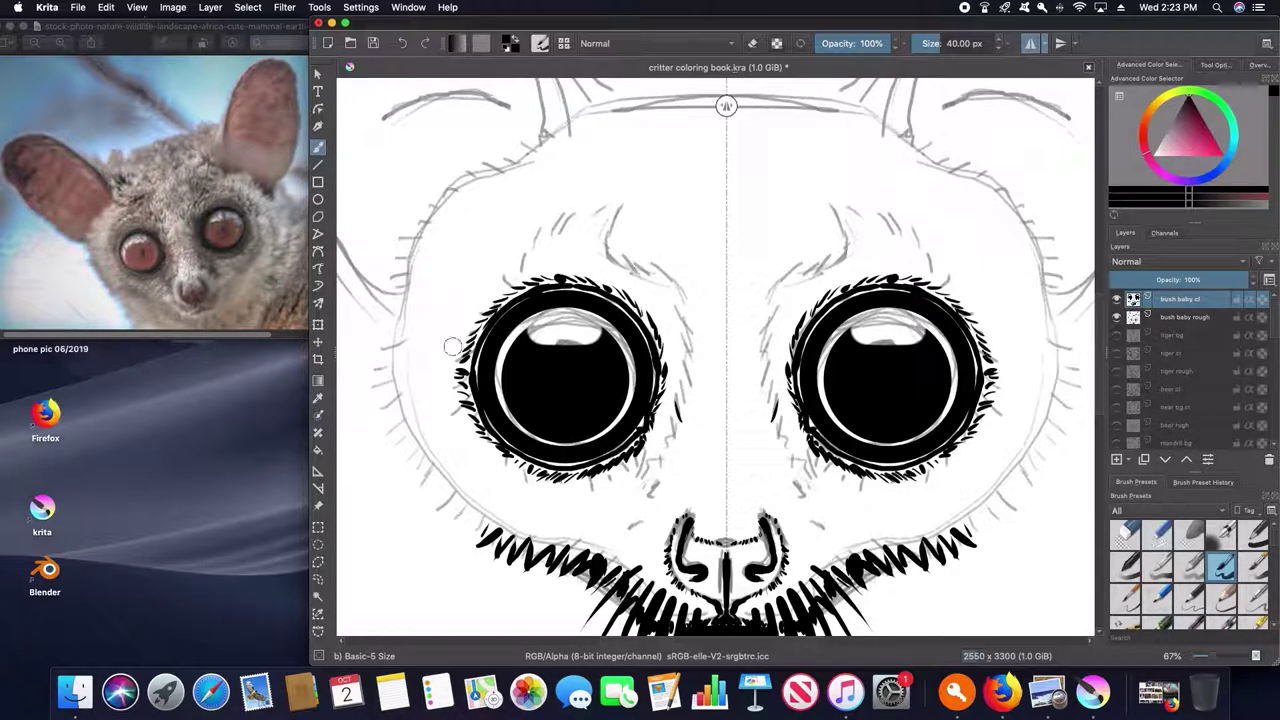
mouse_move(648, 454)
left_mouse_down()
mouse_move(632, 494)
mouse_move(660, 484)
mouse_move(632, 530)
left_mouse_up()
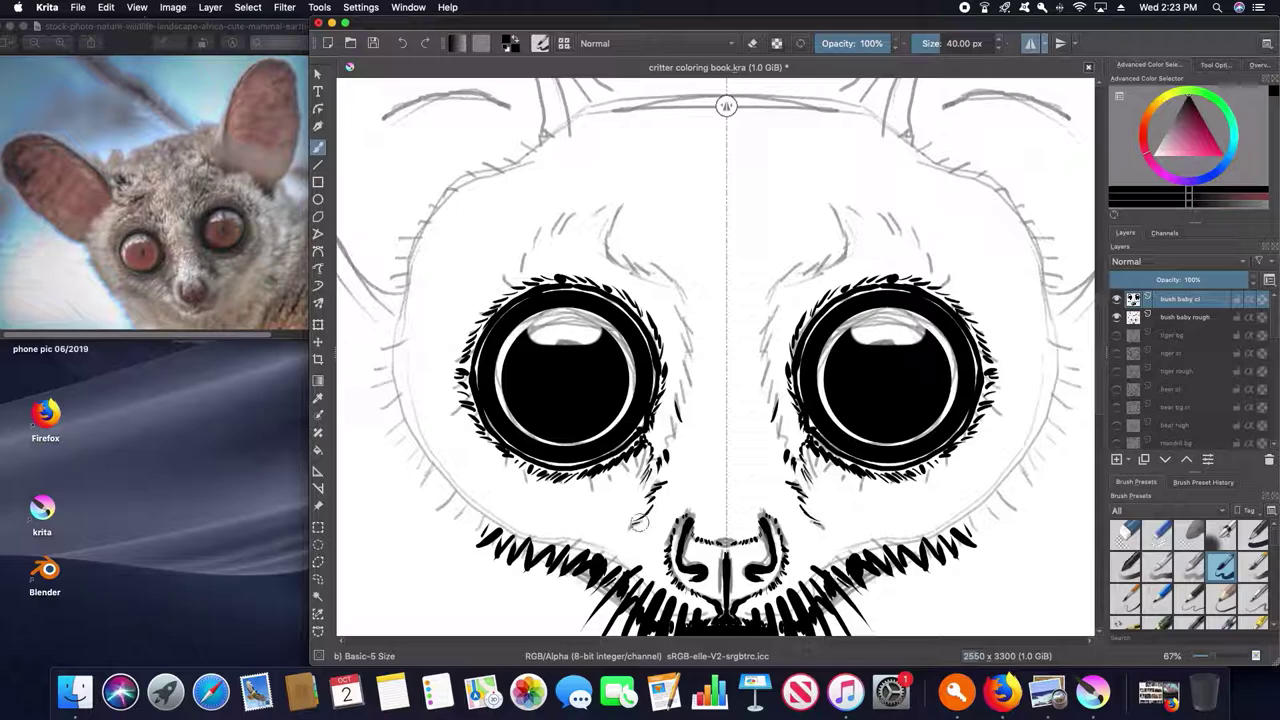
mouse_move(674, 430)
left_mouse_down()
mouse_move(672, 448)
mouse_move(688, 306)
mouse_move(596, 210)
mouse_move(491, 276)
mouse_move(440, 400)
left_mouse_up()
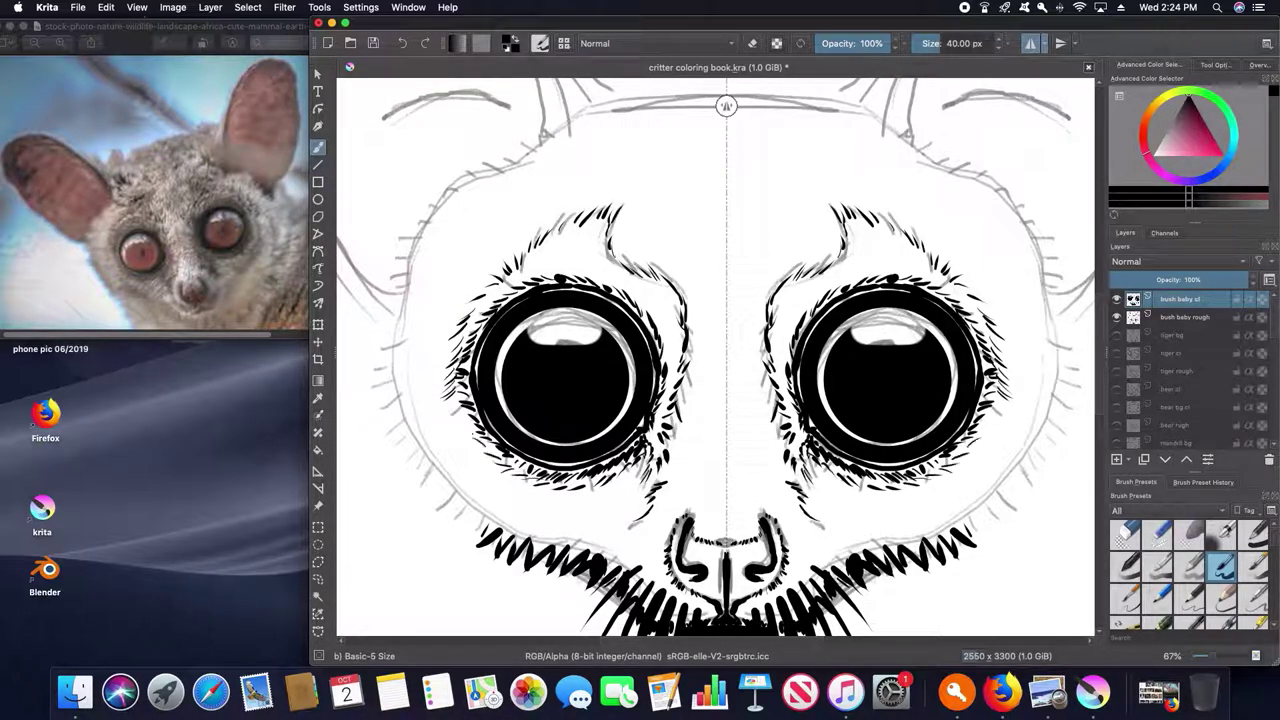
- Extend spiky fur up both cheeks and across the top of the bush baby's head
scroll(742, 412, "down", 3)
scroll(742, 412, "up", 2)
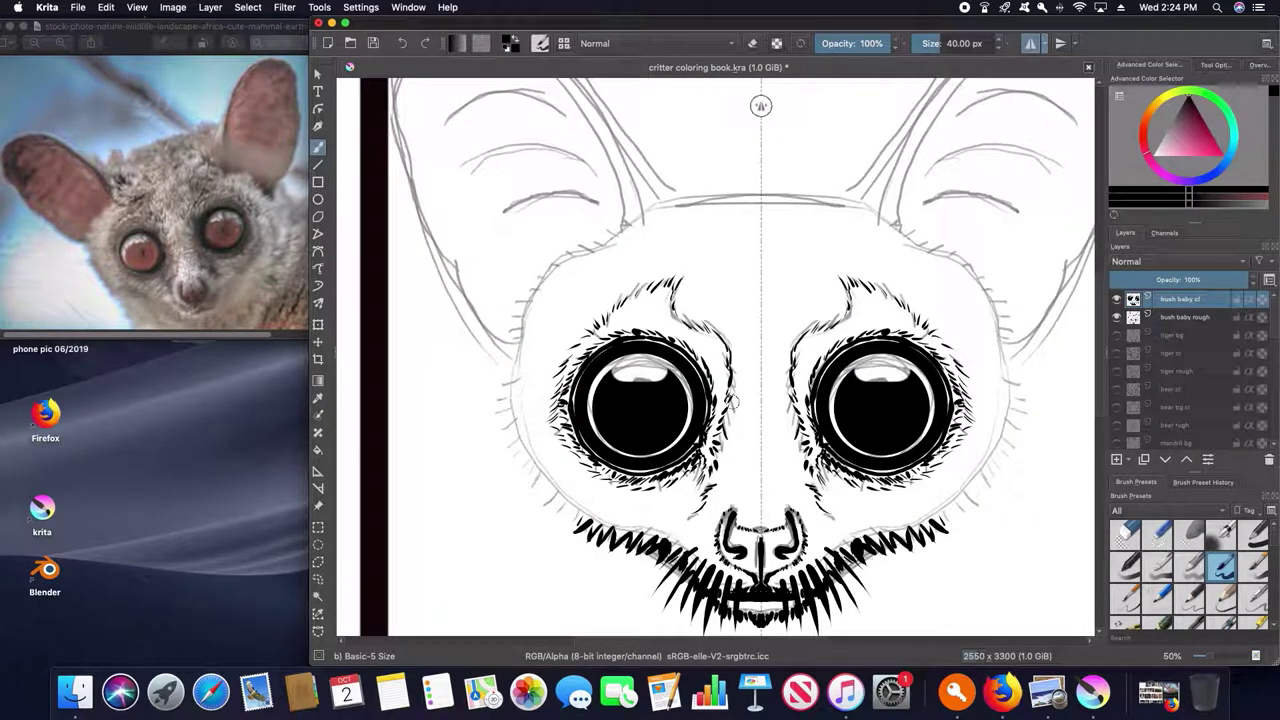
mouse_move(578, 522)
left_mouse_down()
mouse_move(530, 480)
mouse_move(496, 395)
mouse_move(500, 352)
left_mouse_up()
scroll(632, 282, "up", 1)
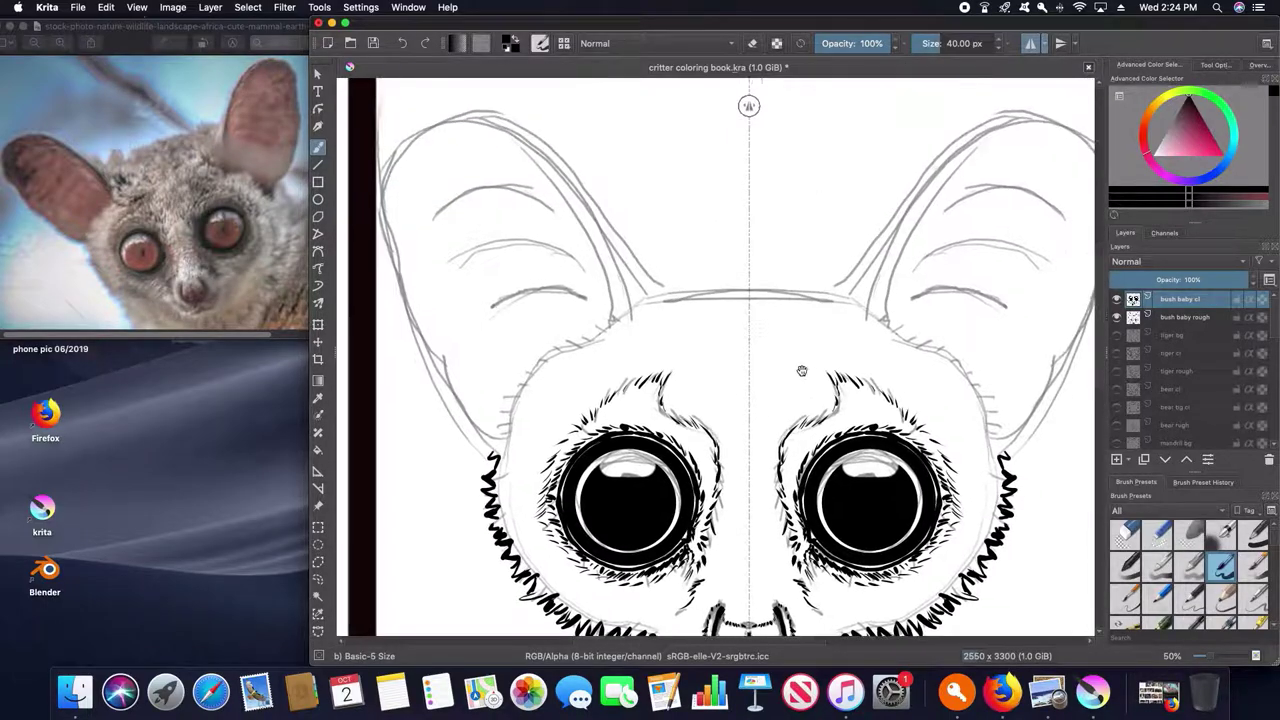
scroll(632, 282, "up", 2)
mouse_move(615, 245)
left_mouse_down()
mouse_move(630, 285)
mouse_move(665, 305)
mouse_move(700, 322)
mouse_move(750, 318)
mouse_move(689, 316)
left_mouse_up()
- Ink the inner and thick outer outlines of both ears, undoing the last outer stroke
mouse_move(512, 170)
left_mouse_down()
mouse_move(575, 242)
mouse_move(608, 300)
mouse_move(605, 330)
mouse_move(606, 250)
mouse_move(575, 200)
mouse_move(515, 150)
mouse_move(463, 140)
mouse_move(400, 175)
mouse_move(386, 275)
mouse_move(435, 395)
mouse_move(484, 466)
left_mouse_up()
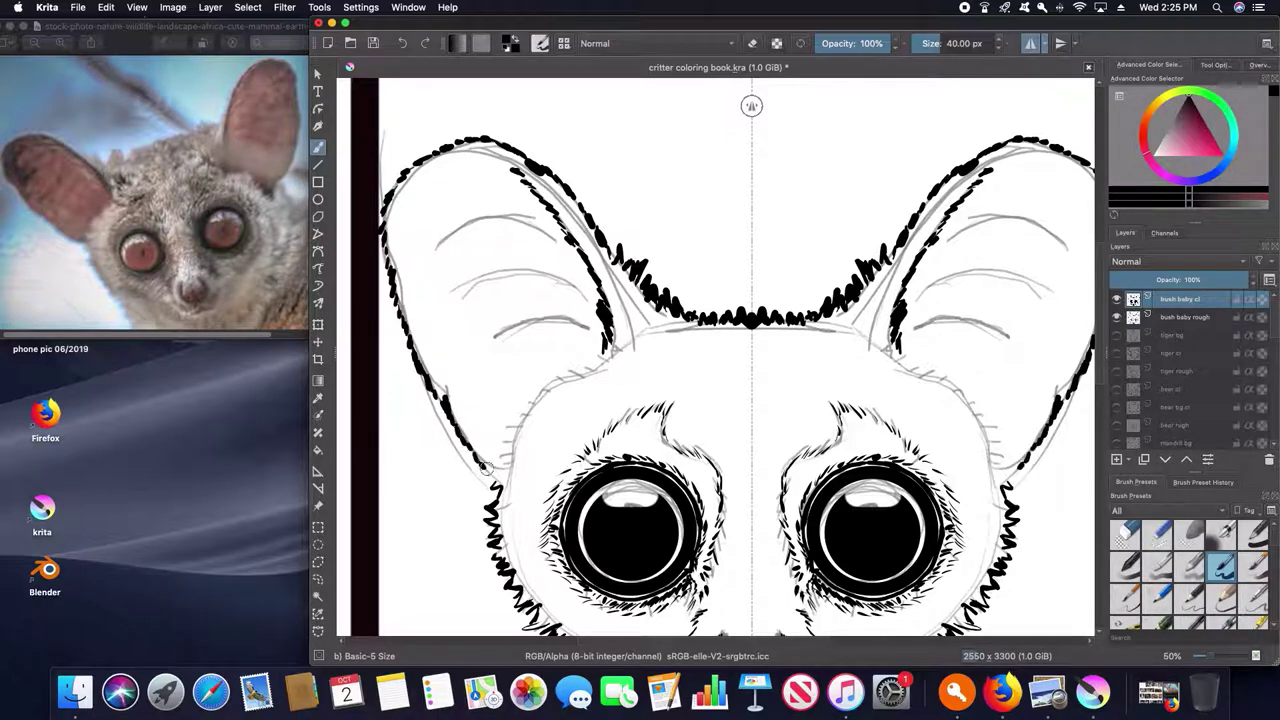
mouse_move(398, 186)
left_mouse_down()
mouse_move(412, 320)
mouse_move(470, 440)
mouse_move(505, 478)
mouse_move(518, 406)
mouse_move(670, 325)
mouse_move(635, 320)
mouse_move(650, 290)
mouse_move(662, 322)
left_mouse_up()
key("super+z")
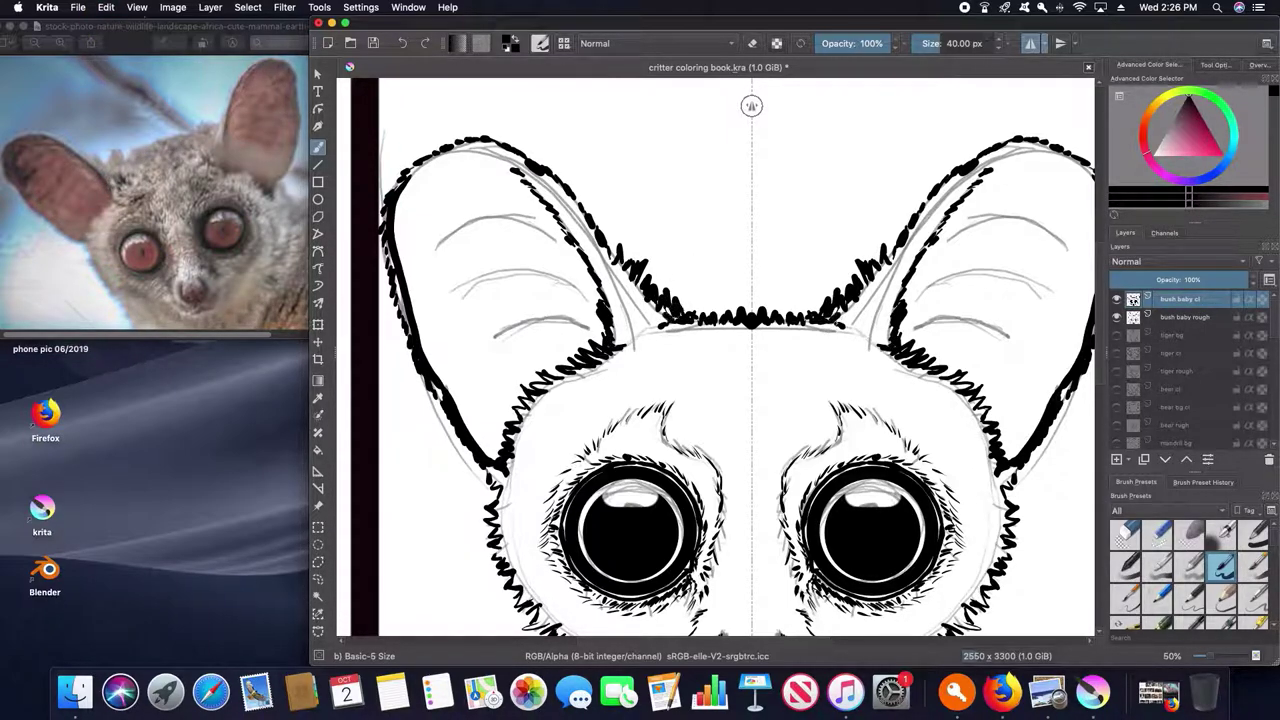
- Redraw both mirrored ear outlines from top to base, retrying until the stroke looks right
scroll(708, 314, "down", 3)
scroll(740, 340, "up", 2)
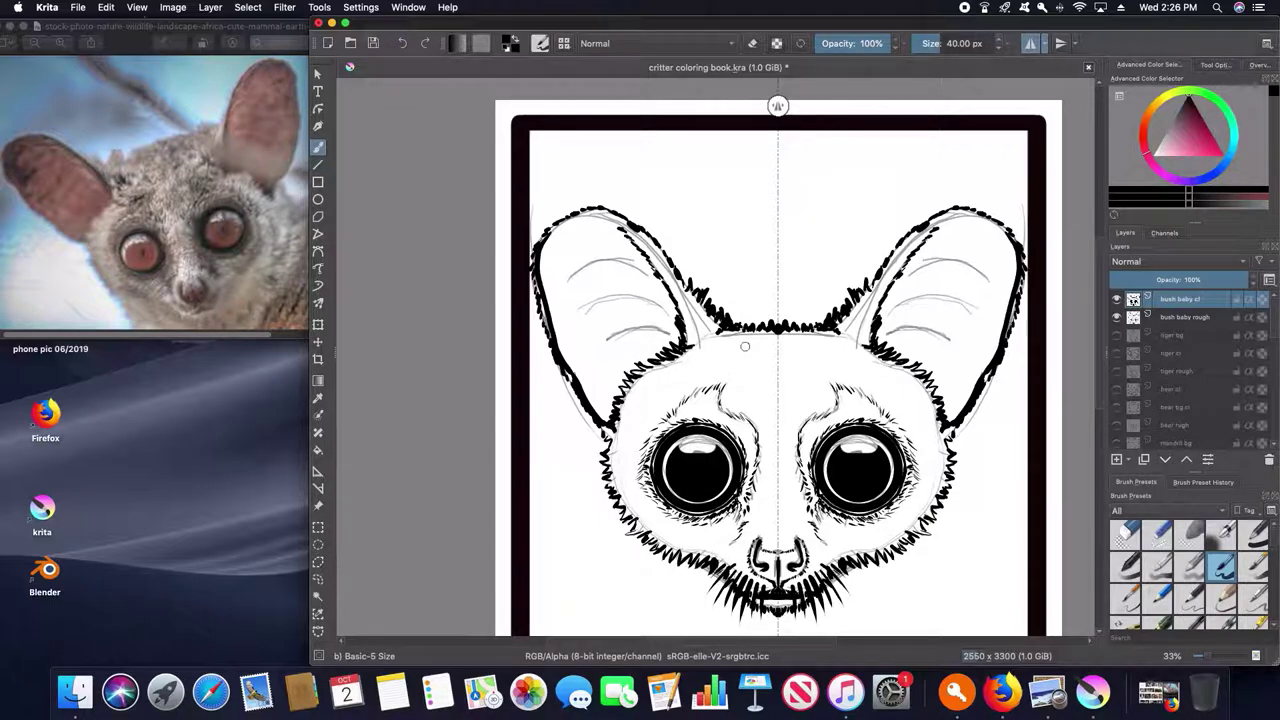
left_click_drag(553, 232, 634, 216)
key("ctrl+z")
left_click_drag(553, 228, 713, 315)
key("ctrl+z")
left_click_drag(550, 228, 684, 345)
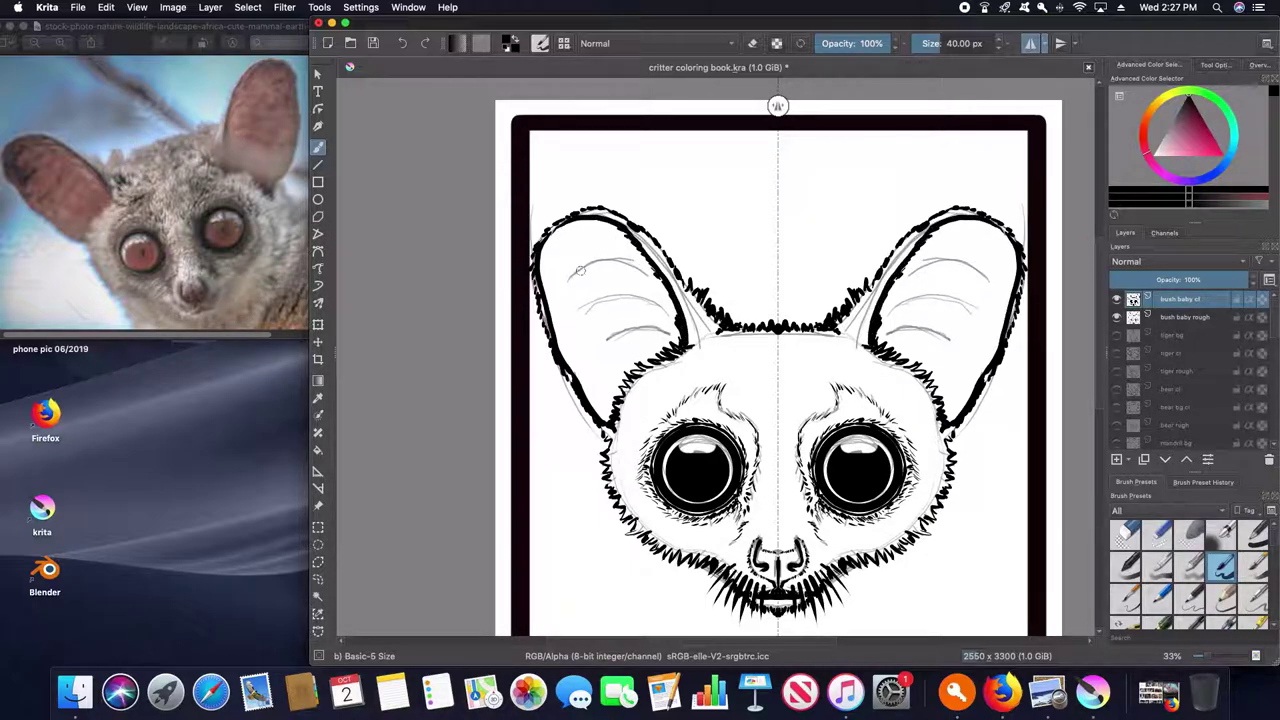
- Ink curved fur lines inside both ears and short strokes at the ear bases
mouse_move(565, 278)
left_mouse_down()
mouse_move(665, 295)
mouse_move(578, 316)
mouse_move(662, 295)
left_mouse_up()
key("ctrl+z")
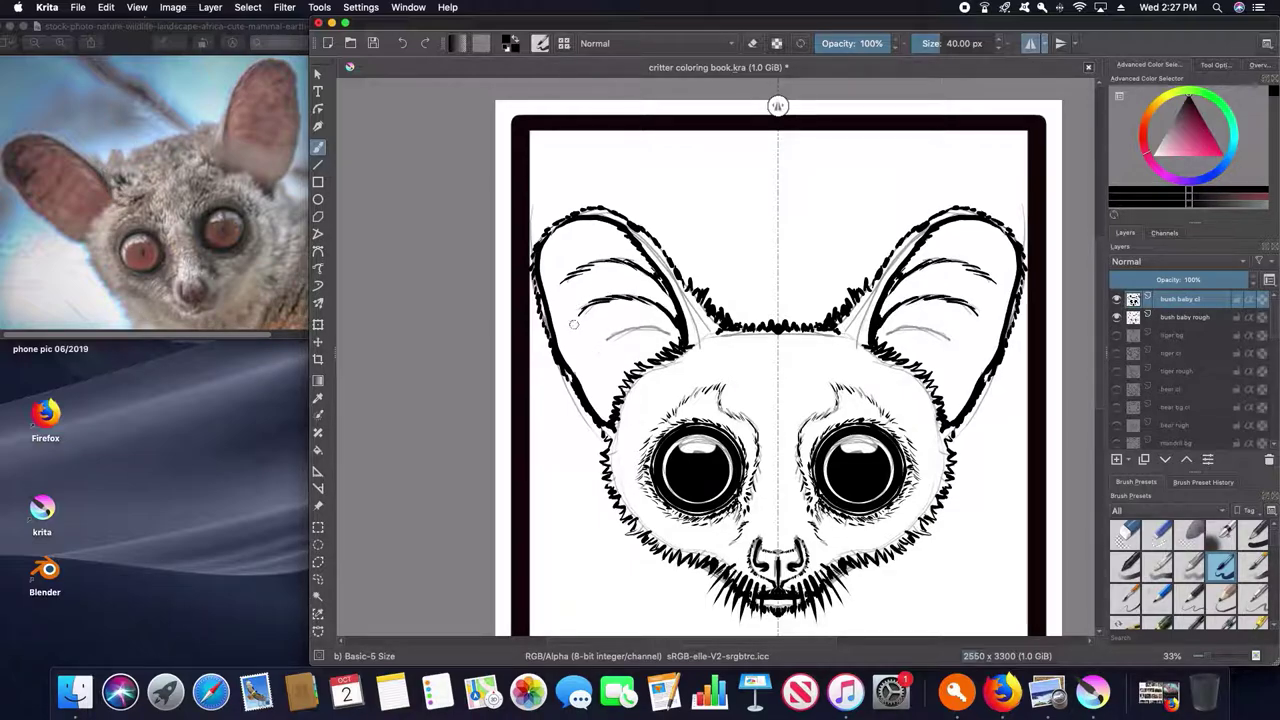
left_click_drag(605, 345, 672, 326)
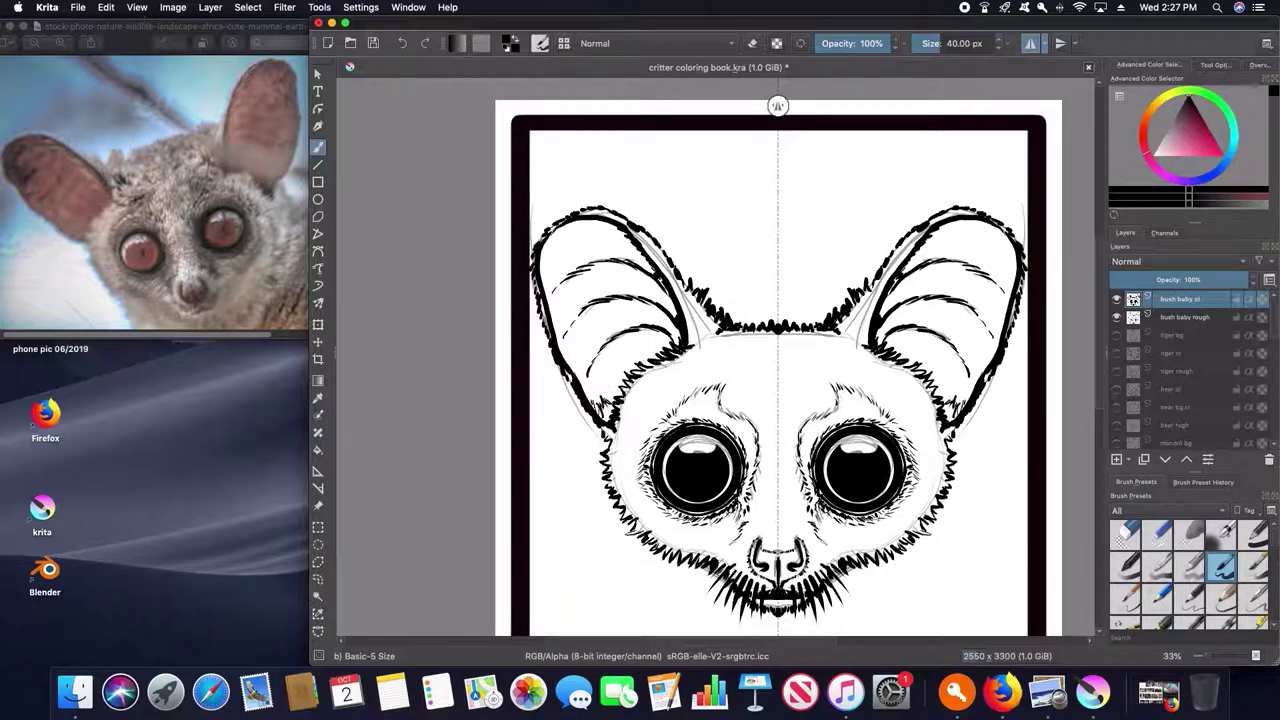
left_click_drag(643, 359, 664, 346)
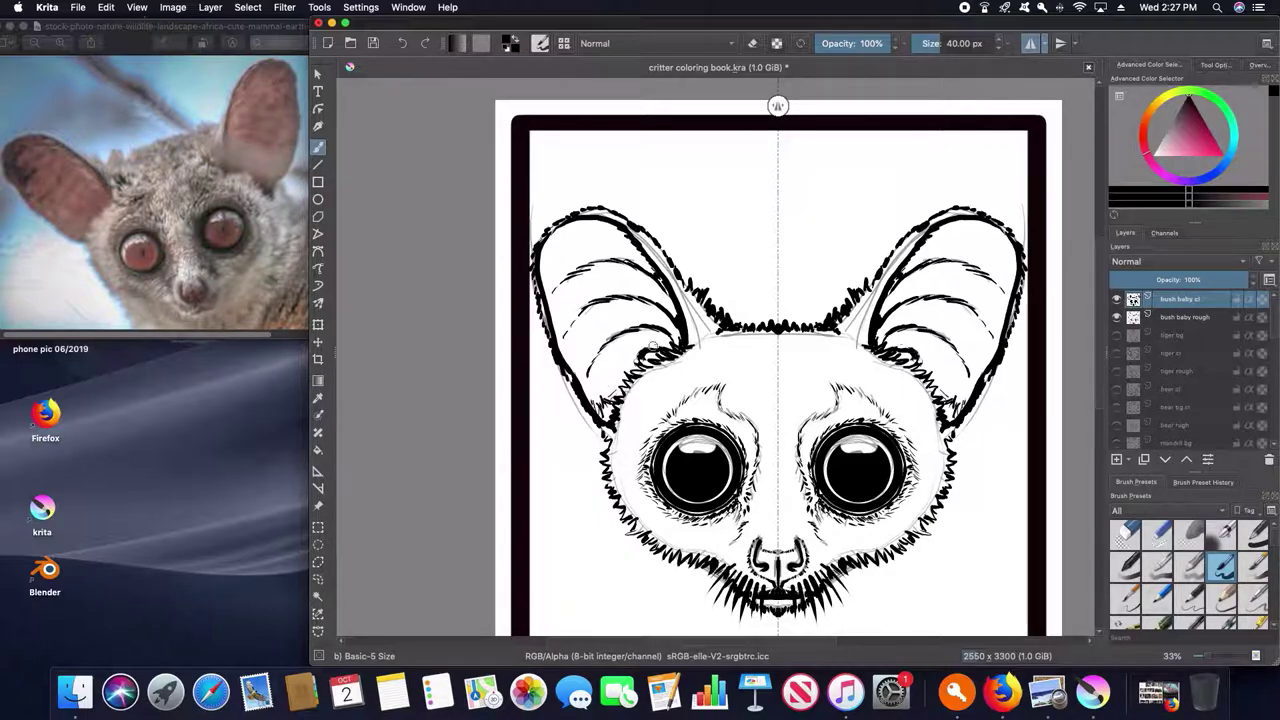
- Add more mirrored fur strokes along the bush baby's chin
scroll(777, 405, "down", 1)
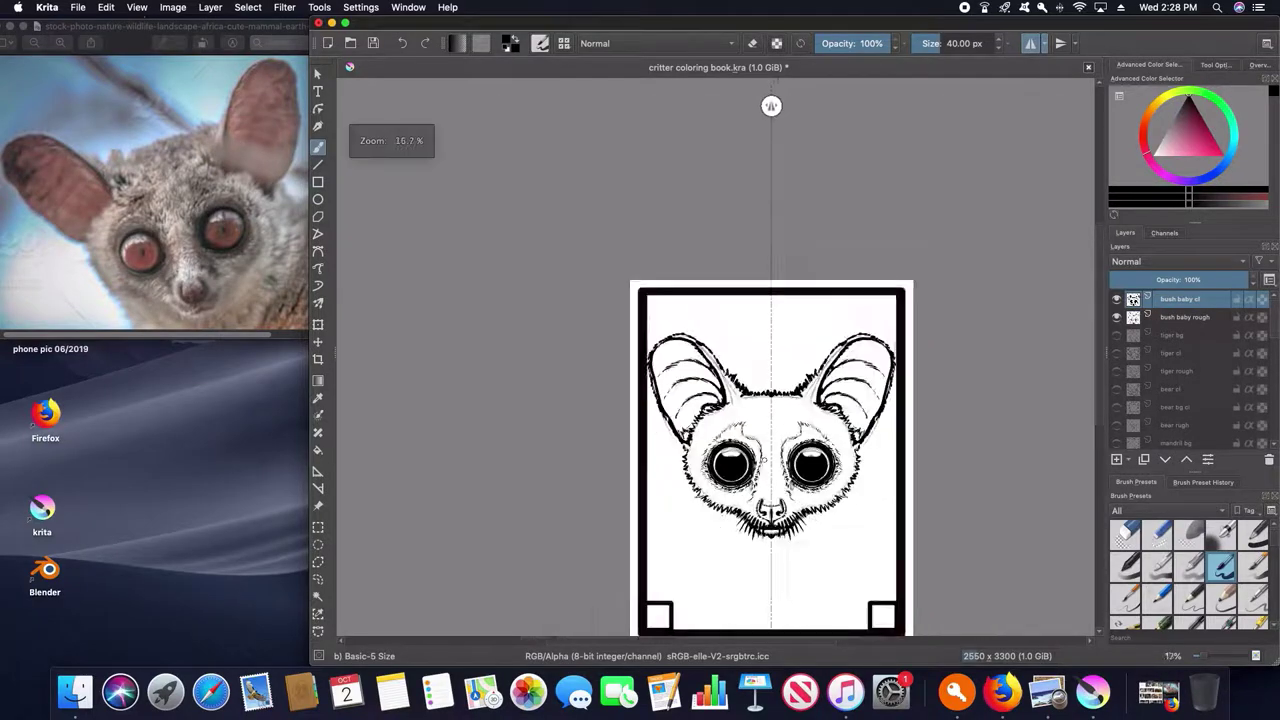
scroll(777, 405, "up", 1)
scroll(780, 420, "up", 1)
scroll(784, 437, "up", 1)
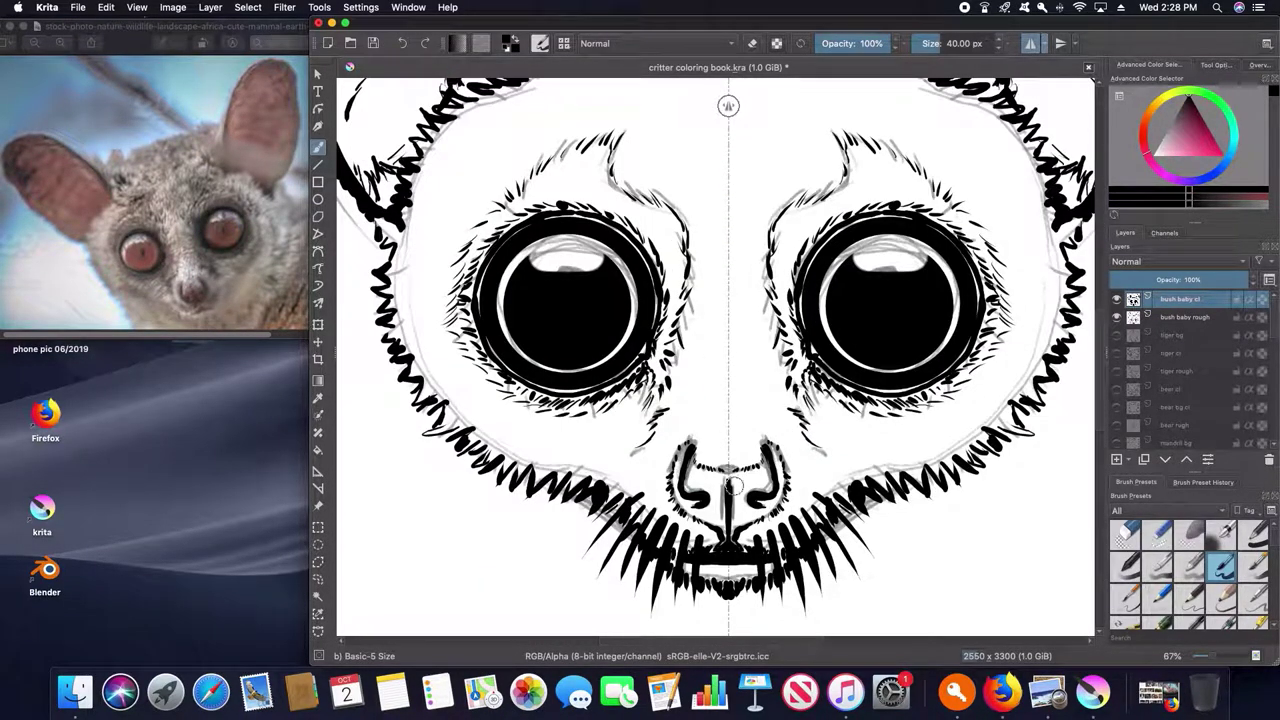
mouse_move(643, 495)
left_mouse_down()
mouse_move(692, 540)
mouse_move(648, 514)
mouse_move(655, 505)
left_mouse_up()
- Darken the inner ear edges, add strokes near the ear bases, and ink the face edges below
scroll(712, 537, "down", 2)
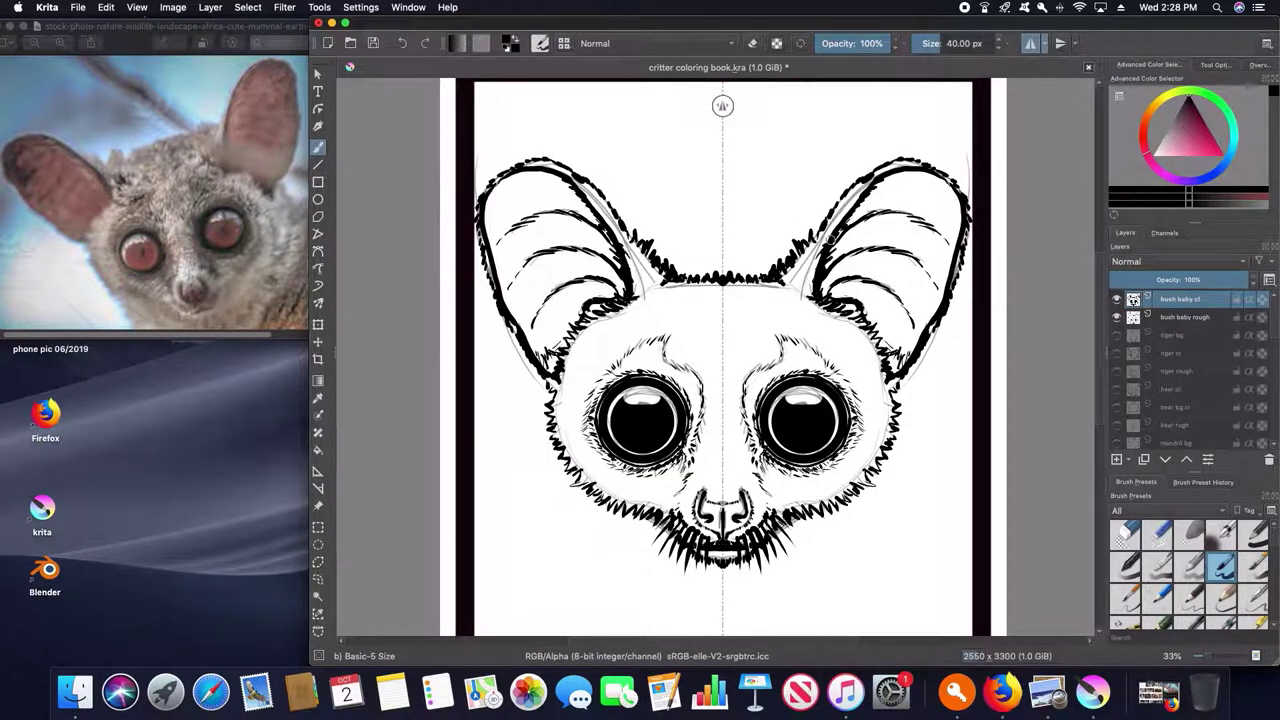
mouse_move(860, 172)
left_mouse_down()
mouse_move(790, 272)
mouse_move(908, 159)
left_mouse_up()
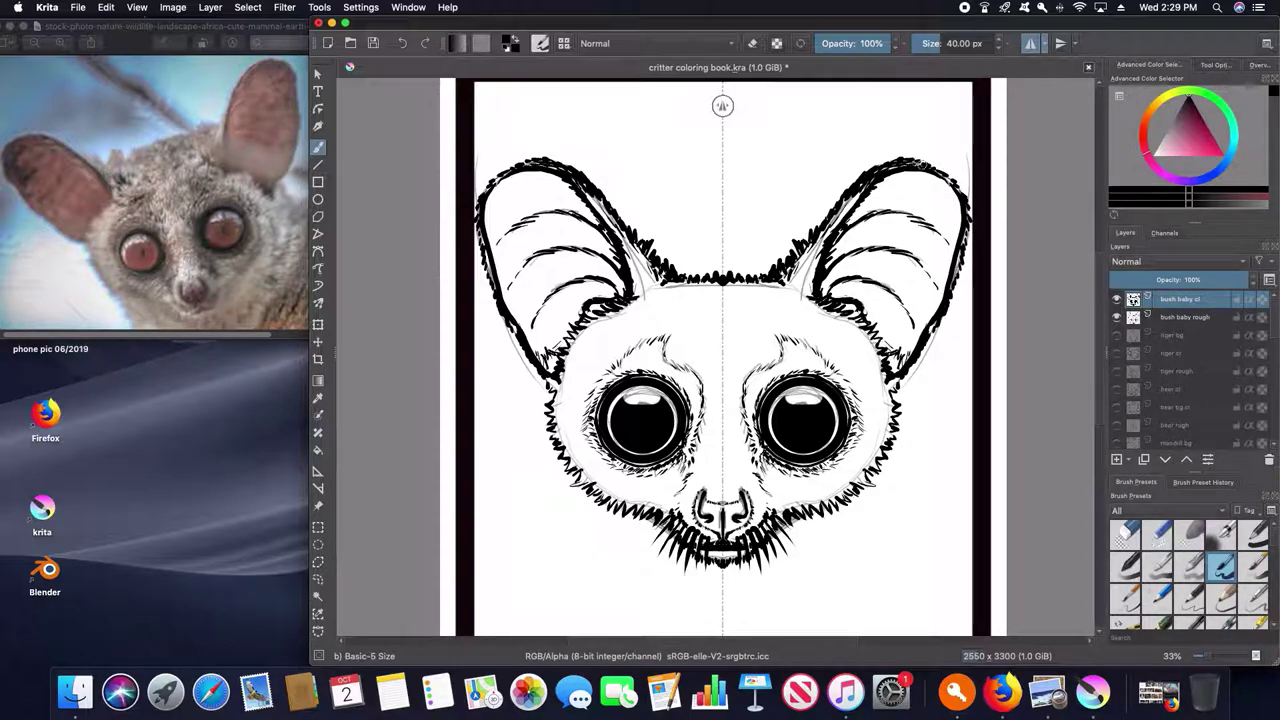
left_click_drag(840, 206, 856, 194)
left_click_drag(814, 260, 804, 294)
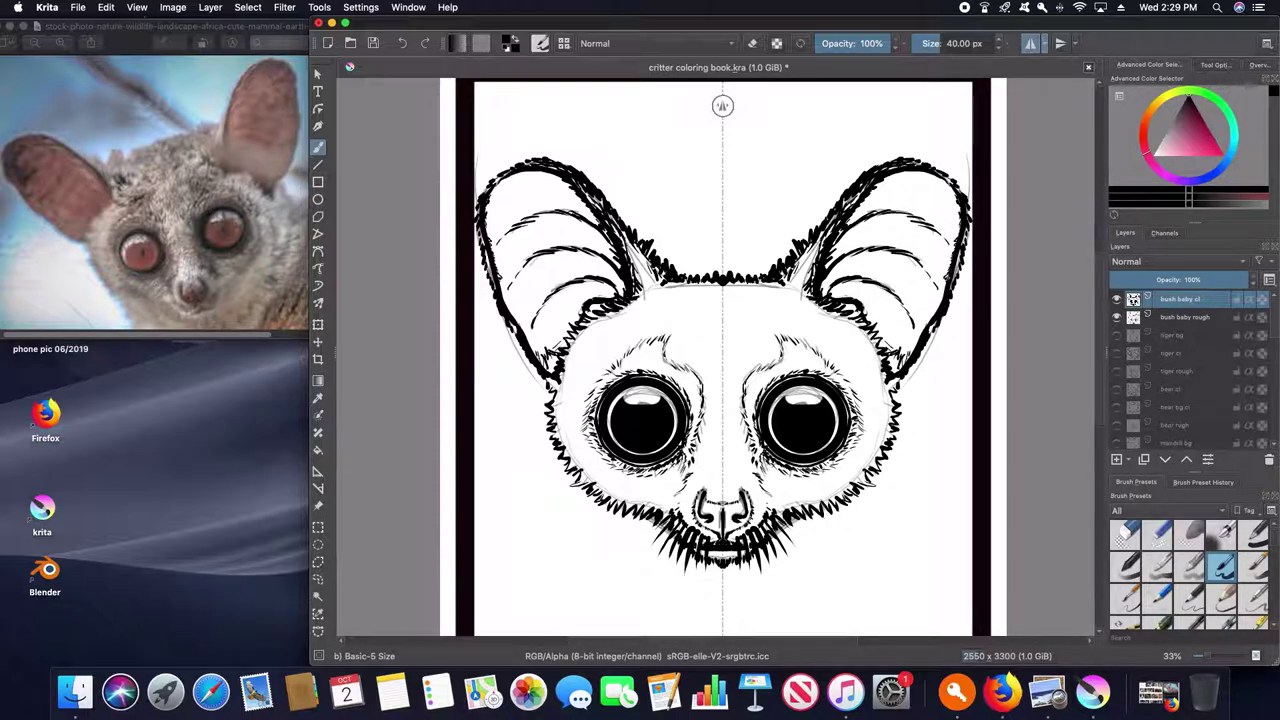
left_click_drag(922, 314, 903, 366)
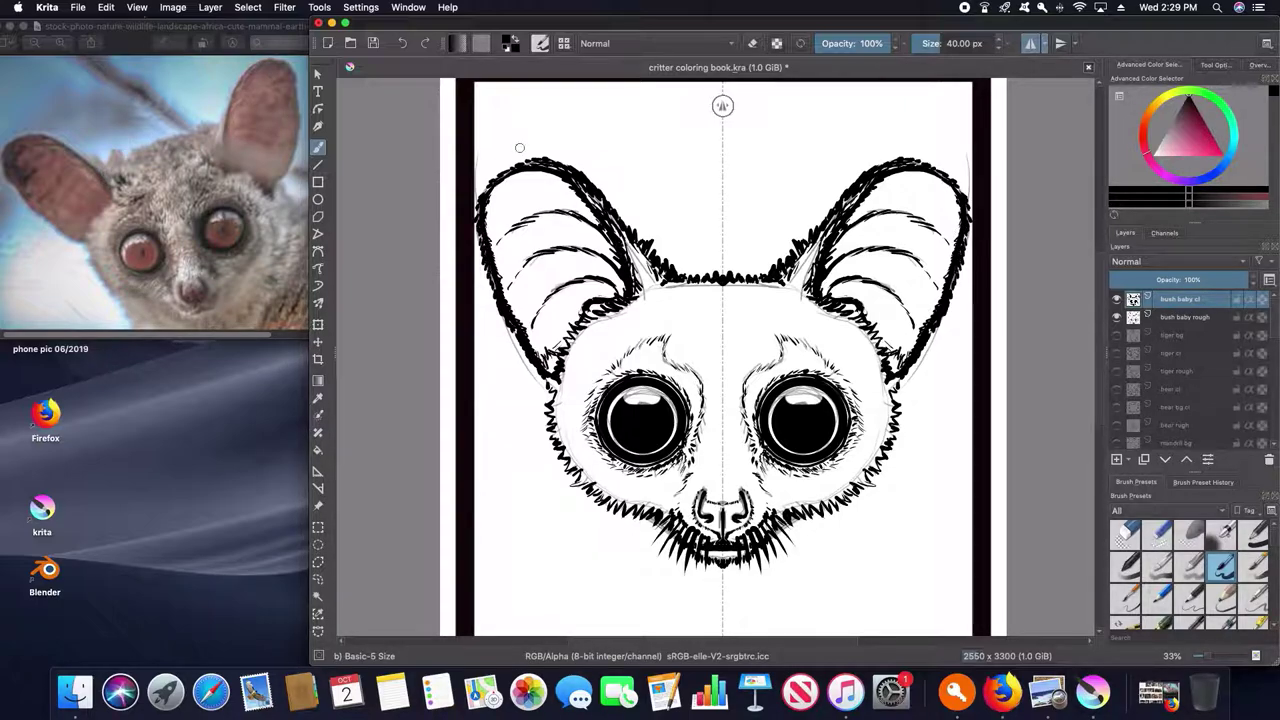
- Hide the rough sketch layer and erase stray stroke bits at the right face edge
left_click(1116, 316)
key("minus")
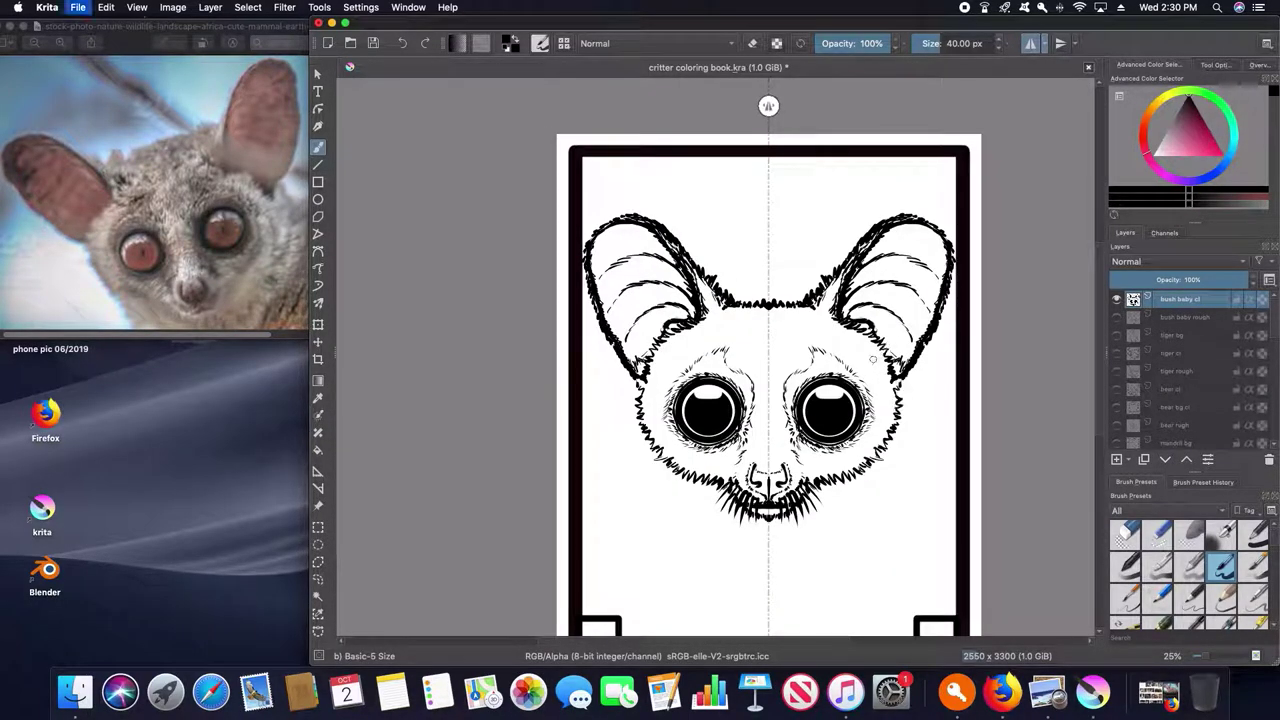
key("e")
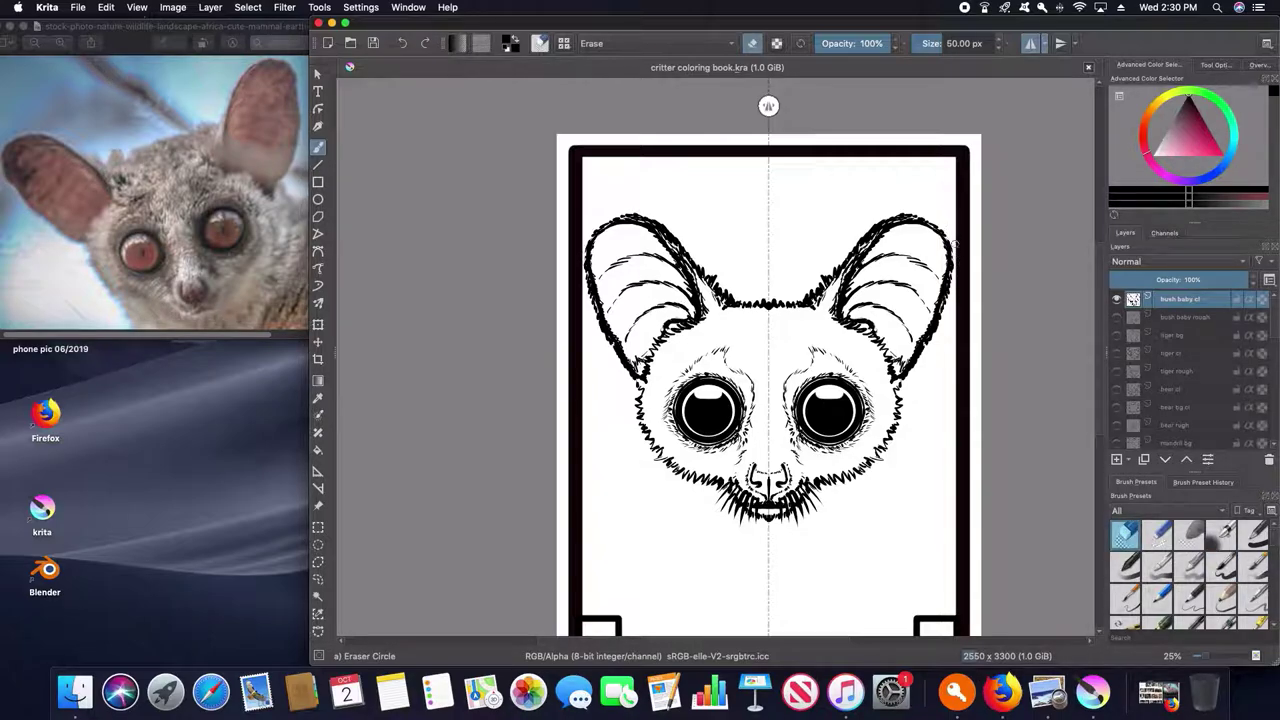
left_click_drag(929, 338, 935, 334)
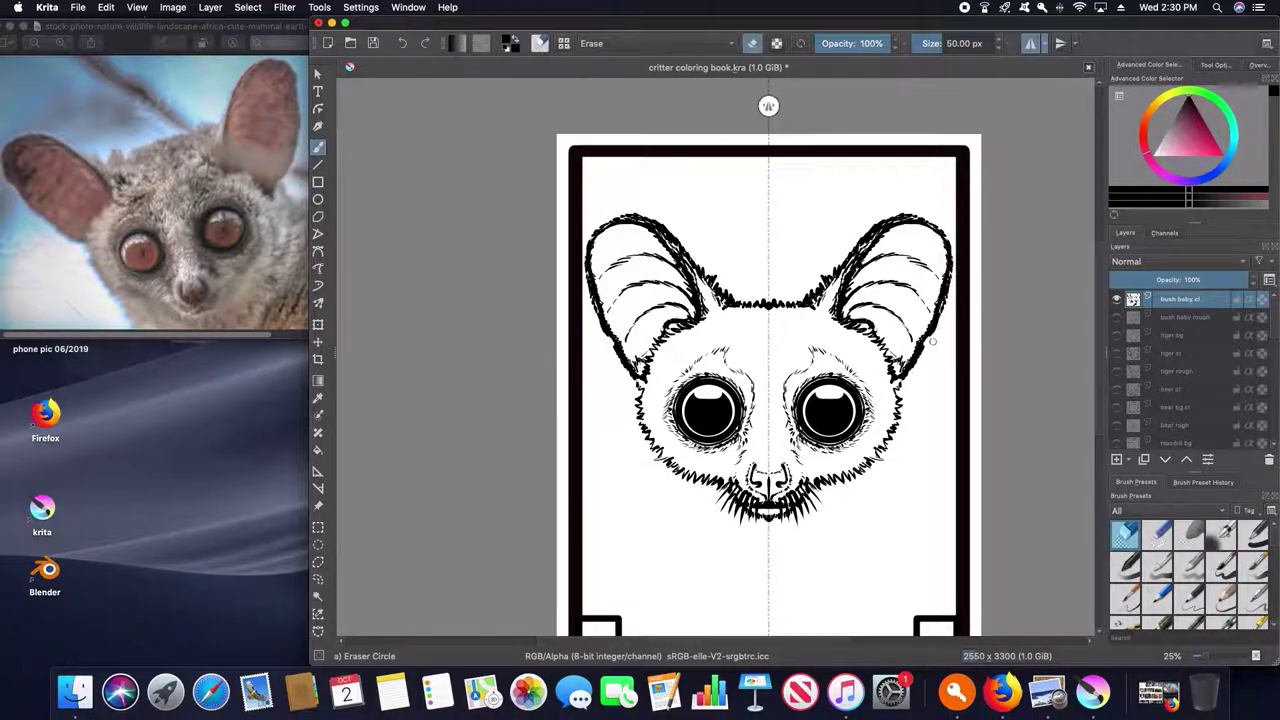
- Ink mirrored fur strokes on both lower cheeks with the Basic-5 Size brush
key("slash")
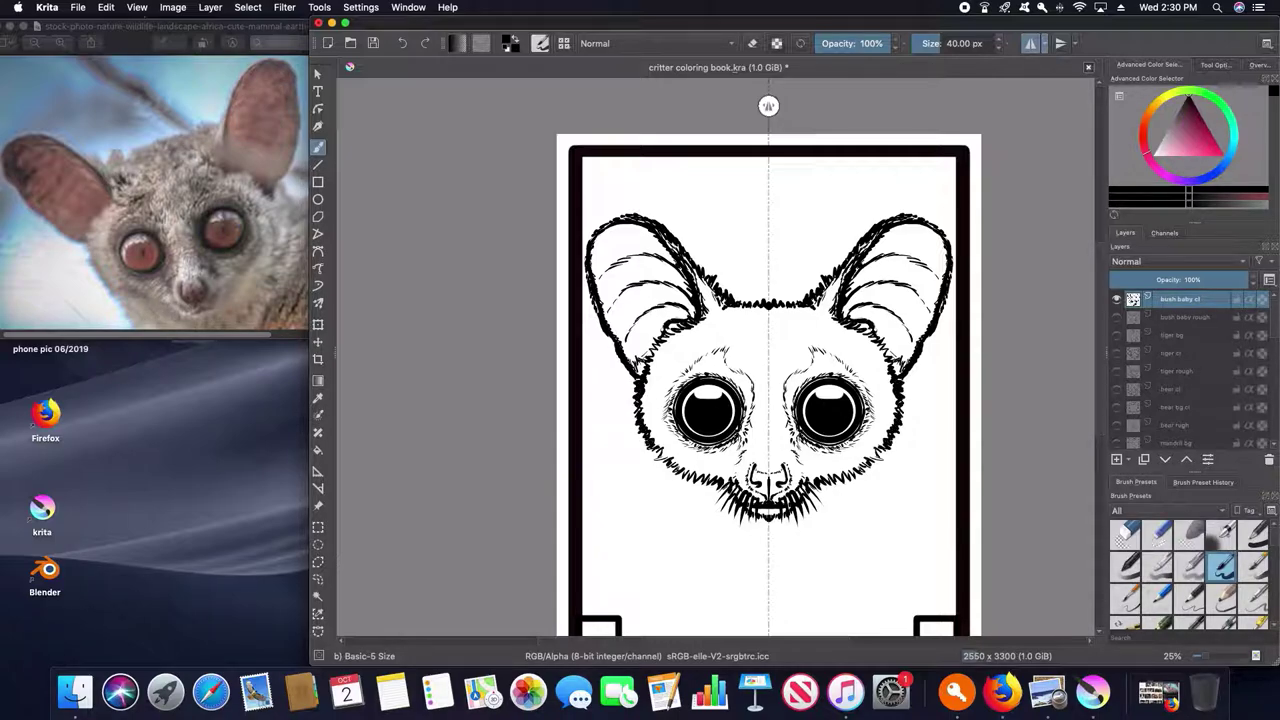
left_click_drag(676, 468, 690, 484)
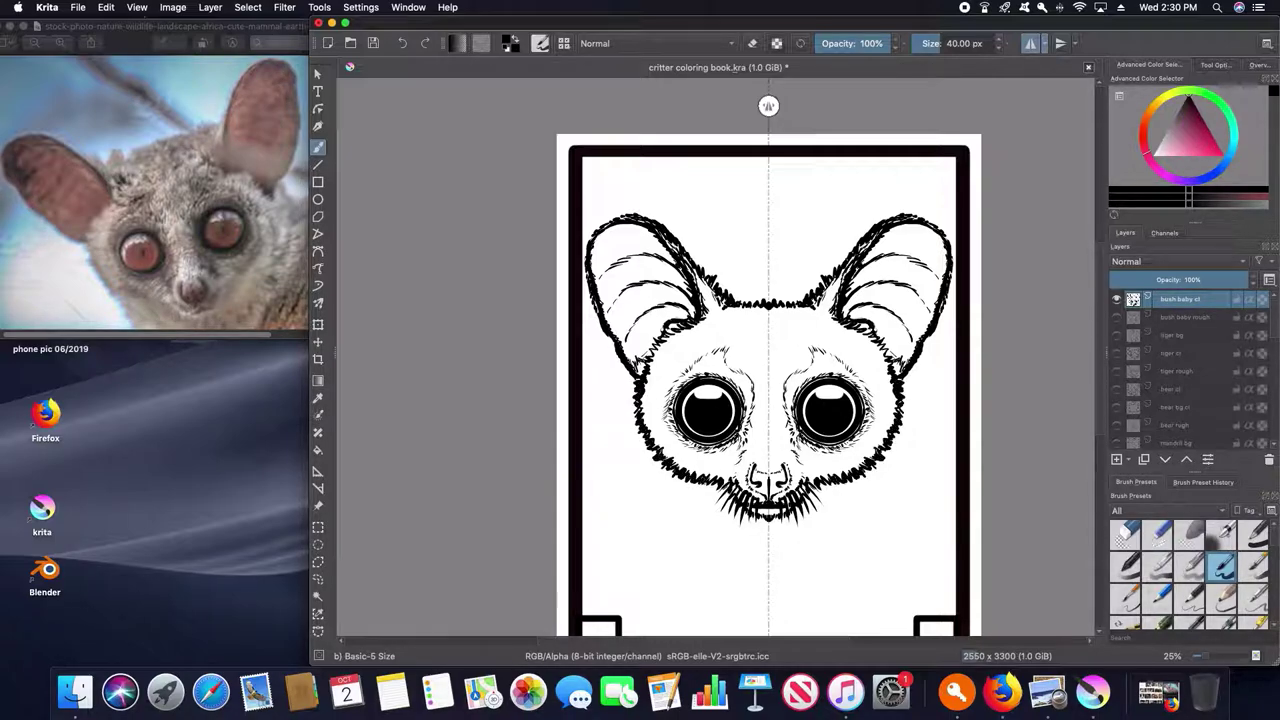
scroll(809, 406, "left", 1)
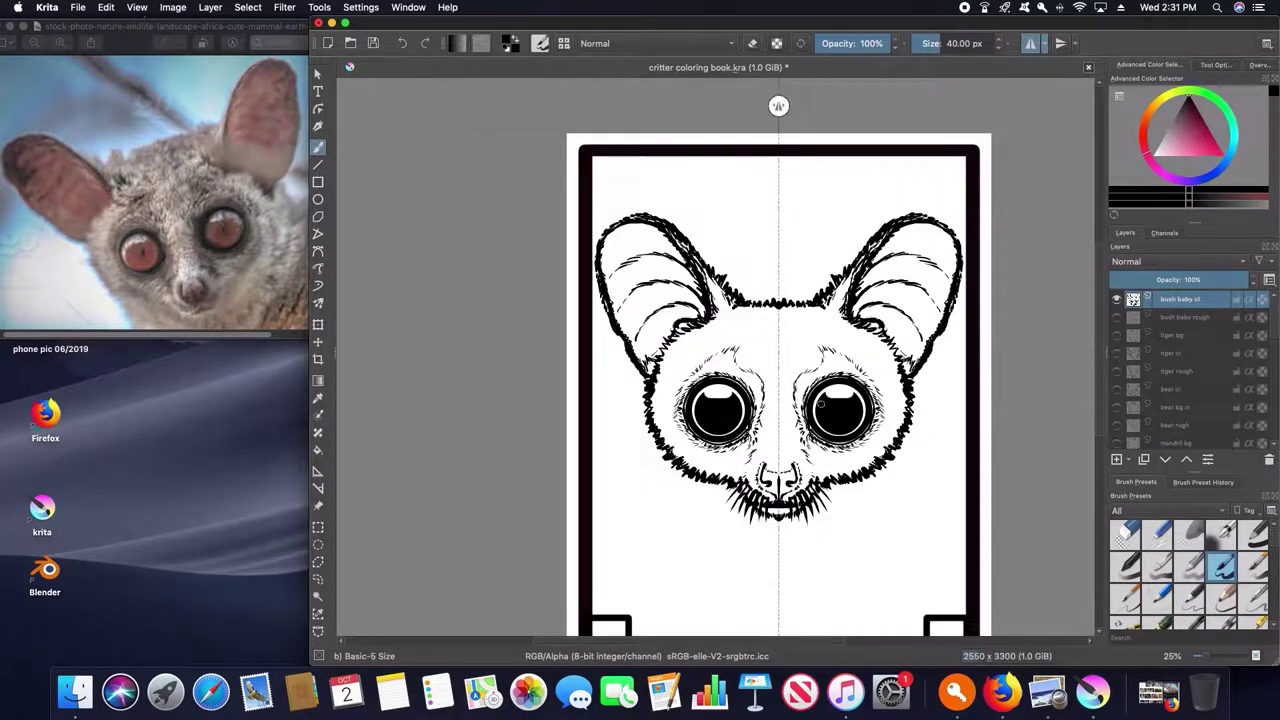
key("e")
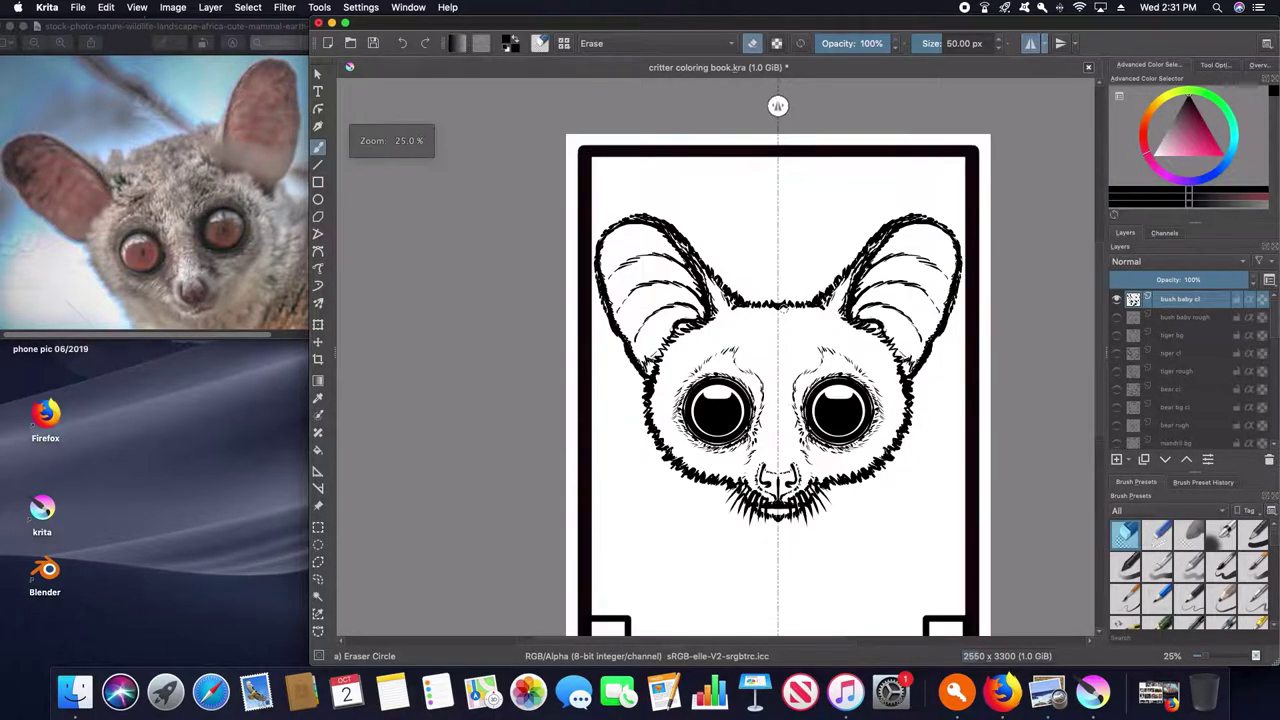
key("minus")
- Nudge the bush baby drawing slightly upward with a transform and save the document
key("ctrl+t")
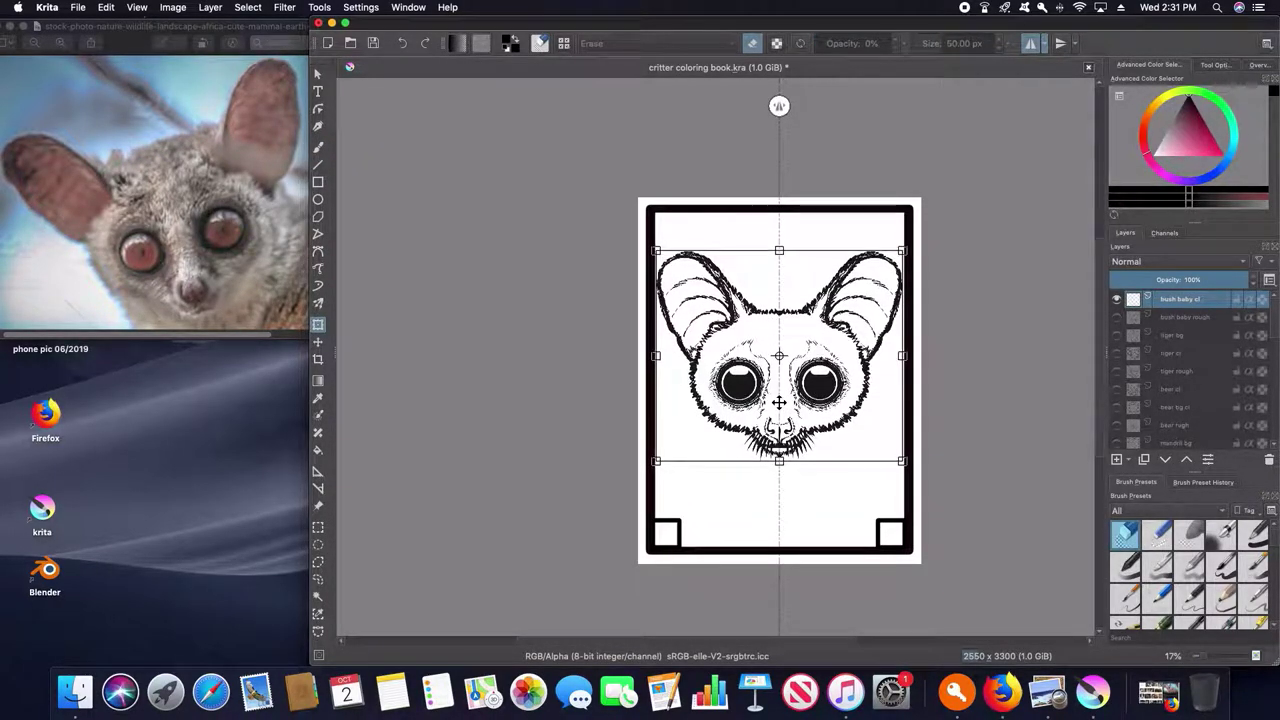
key("Return")
key("plus")
key("minus")
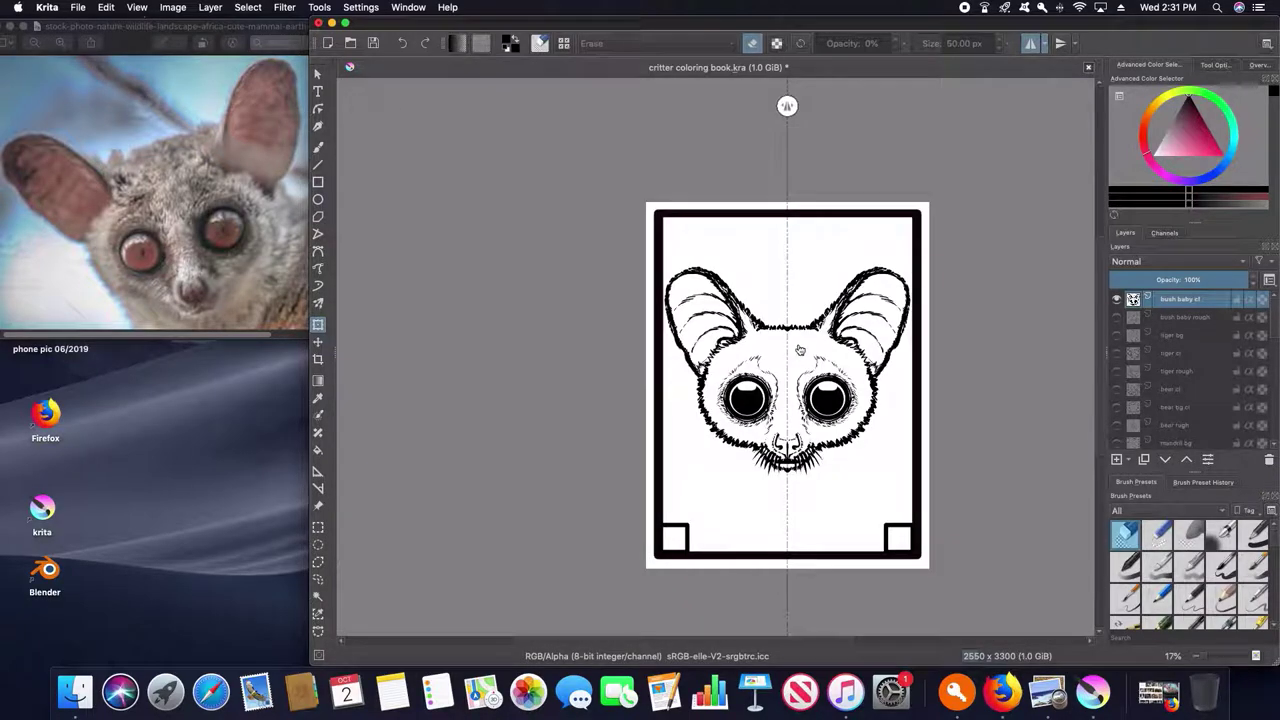
key("plus")
key("ctrl+s")
key("minus")
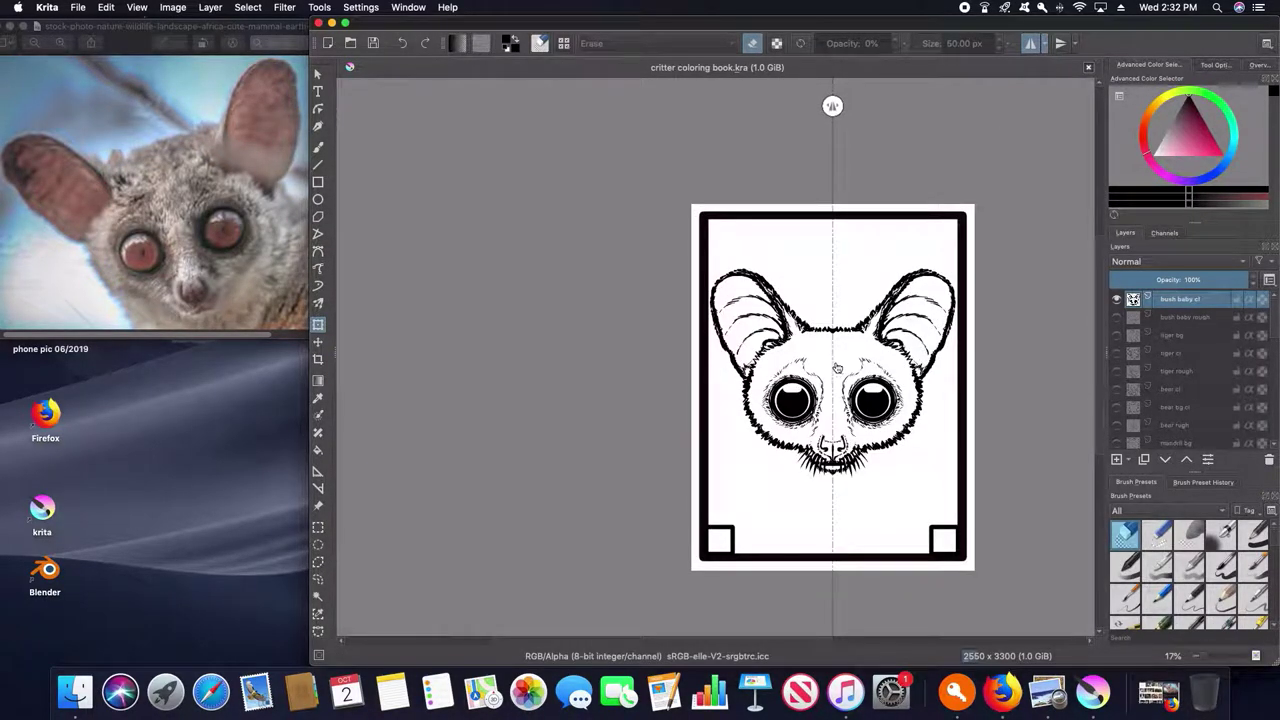
key("ctrl+t")
left_click_drag(838, 369, 833, 335)
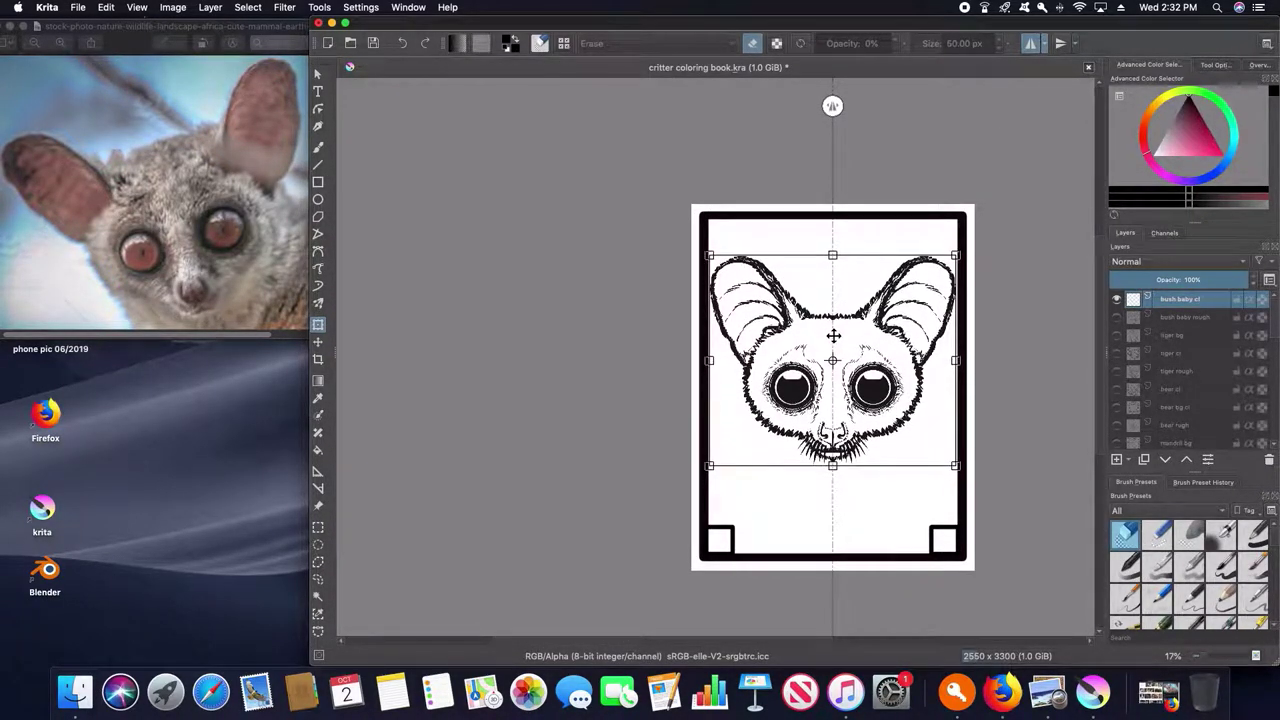
key("Return")
- Add a new empty layer named 'bush baby bg'
key("plus")
left_click(1117, 459)
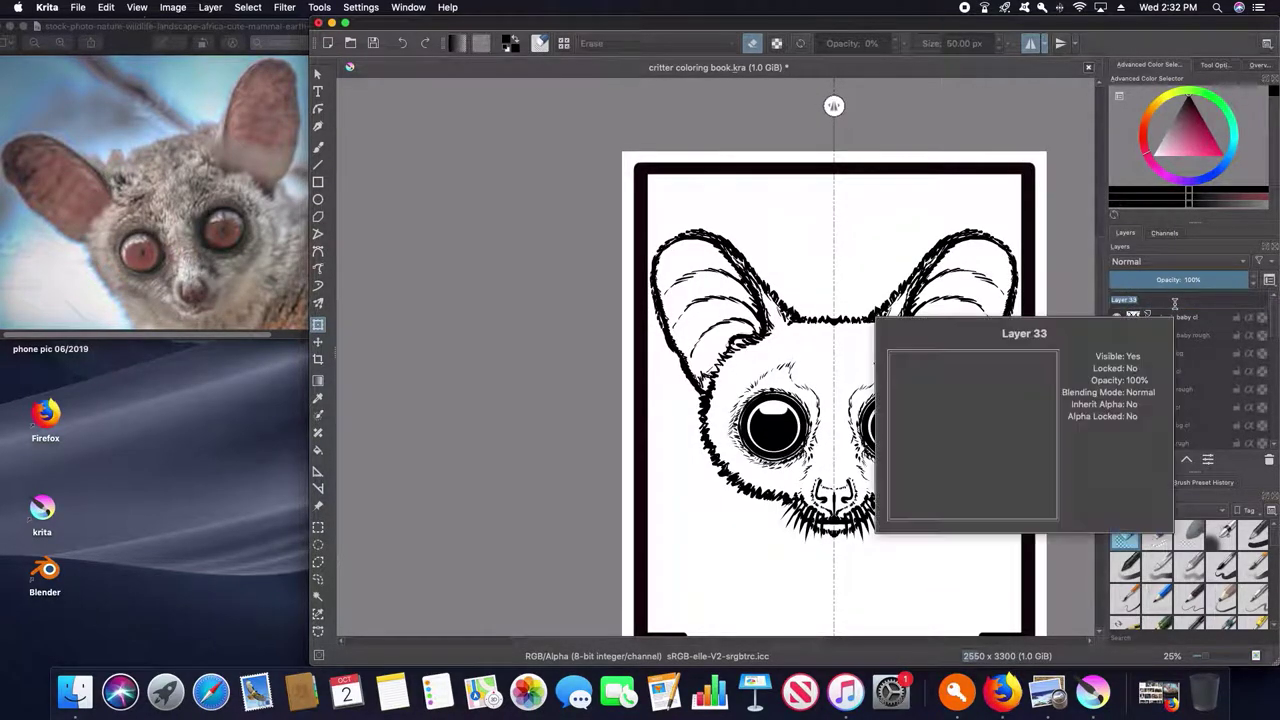
type("bush baby bg")
key("Return")
- Turn on horizontal mirroring and set the mirror axis options for drawing
left_click(1059, 44)
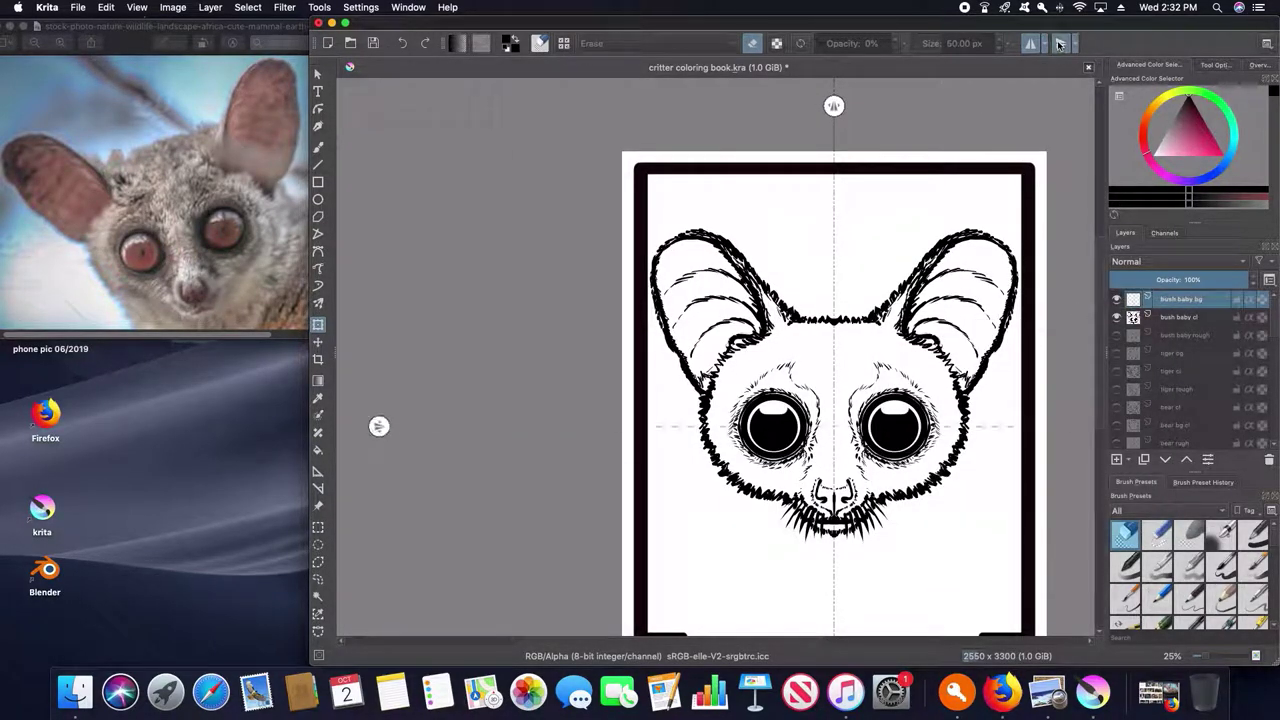
left_click(1067, 44)
left_click(1071, 96)
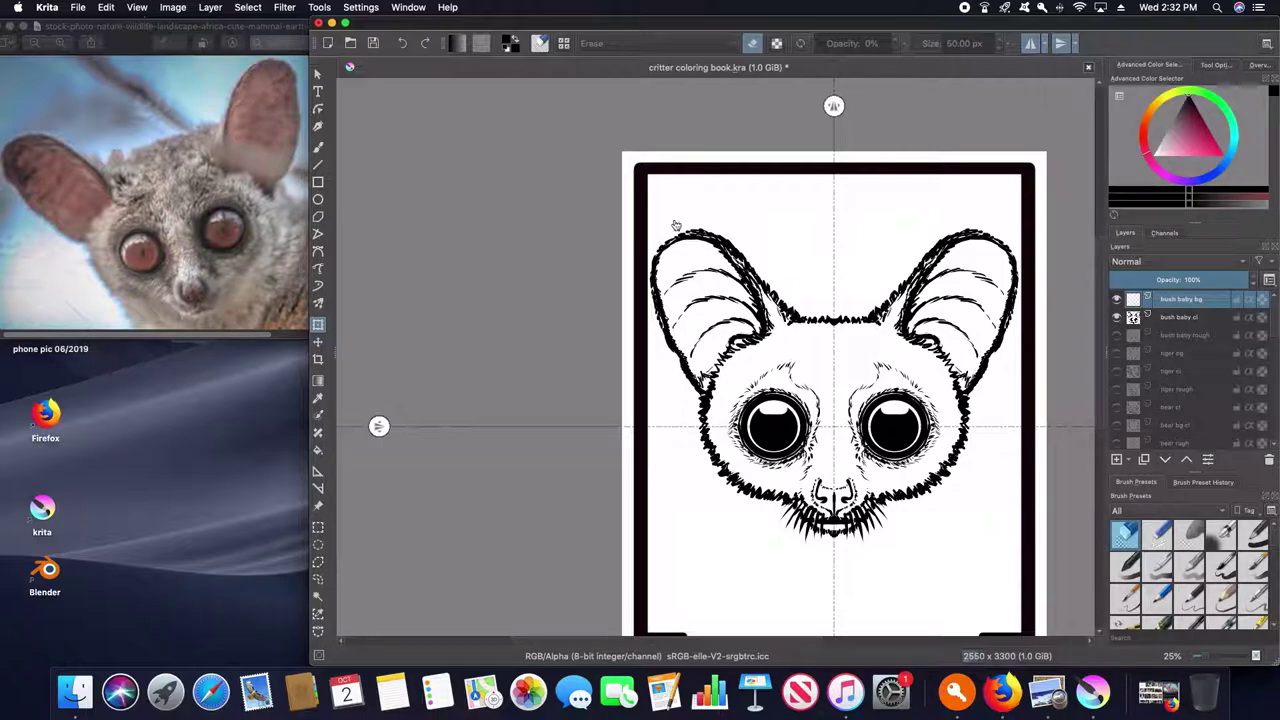
key("/")
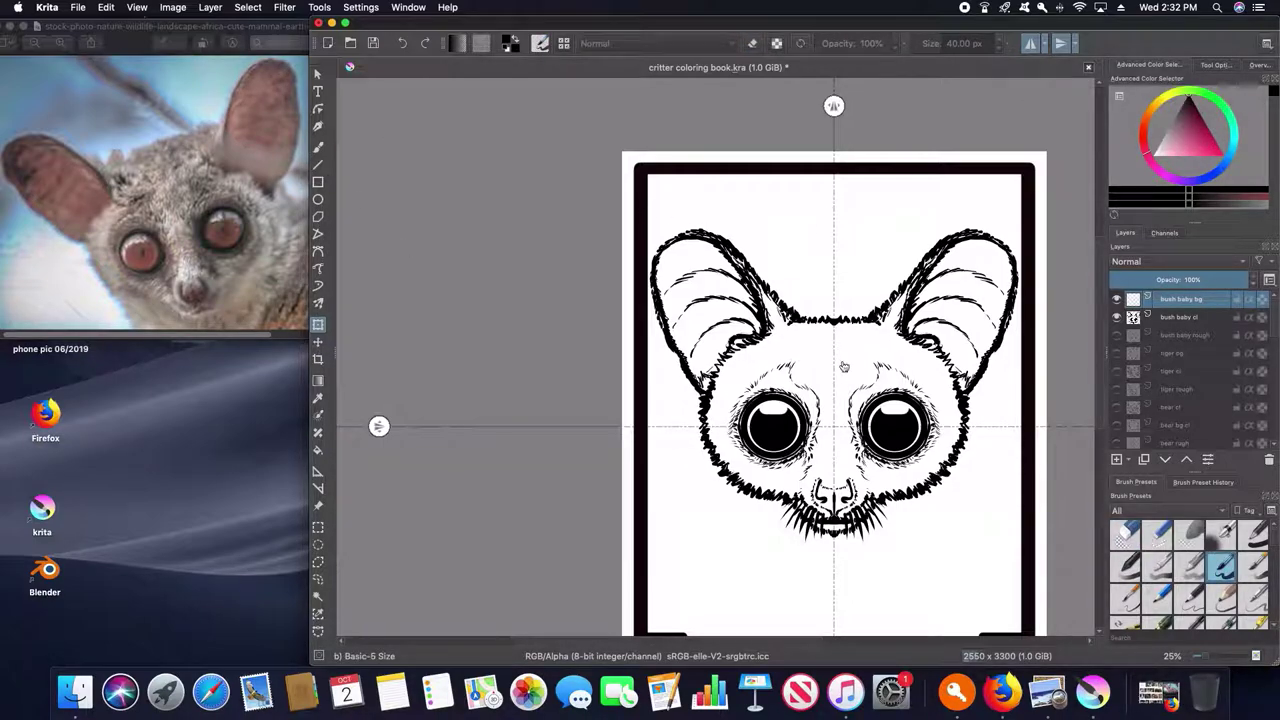
- Sketch trial four-way mirrored frame curves around the face and sides, undoing the top-centre stroke
mouse_move(843, 367)
left_mouse_down()
mouse_move(836, 446)
mouse_move(950, 600)
mouse_move(850, 420)
mouse_move(960, 192)
mouse_move(859, 429)
left_mouse_up()
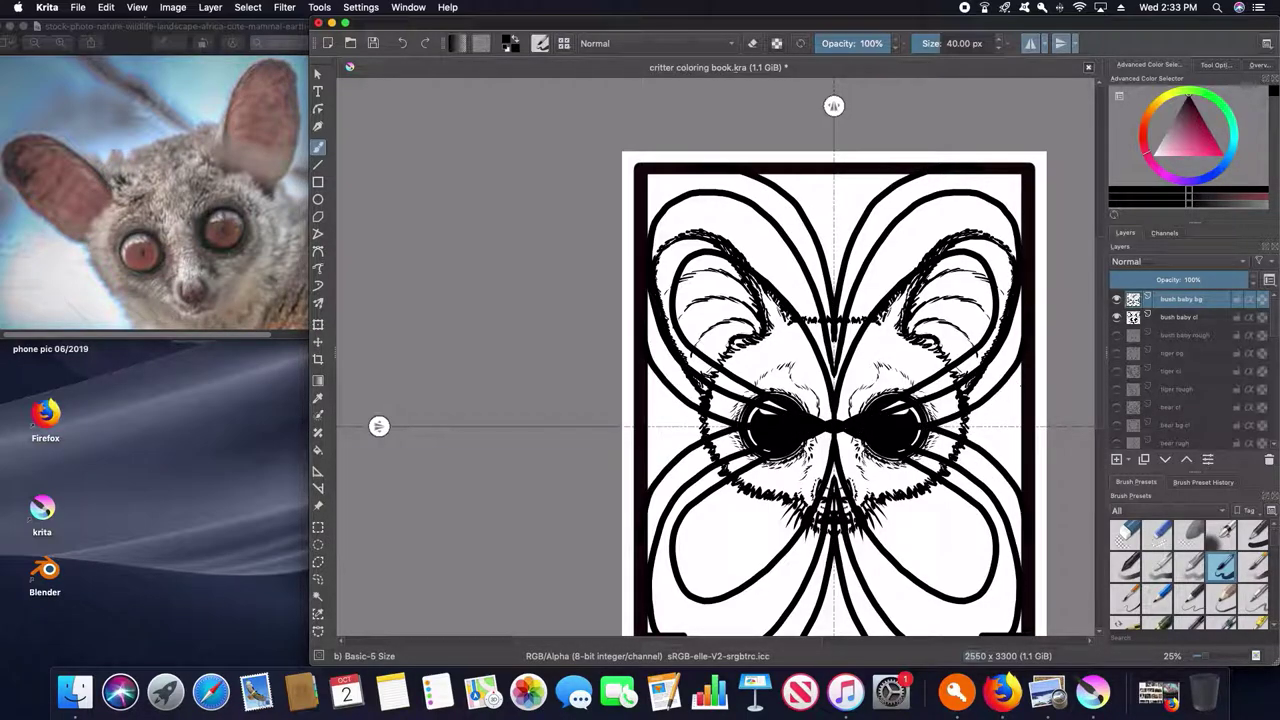
left_click_drag(970, 384, 1020, 428)
left_click_drag(858, 174, 833, 262)
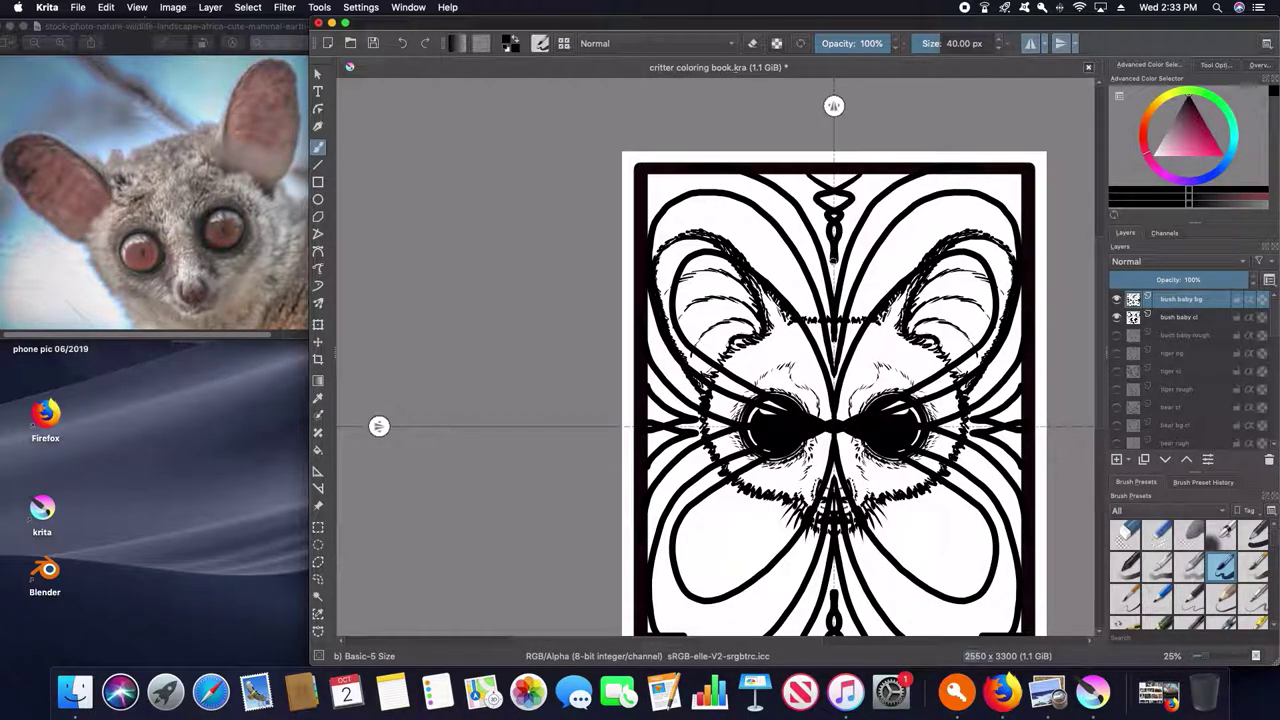
key("ctrl+z")
- Try mirrored V shapes and a curve across the ears, undoing each attempt
left_click_drag(796, 171, 832, 228)
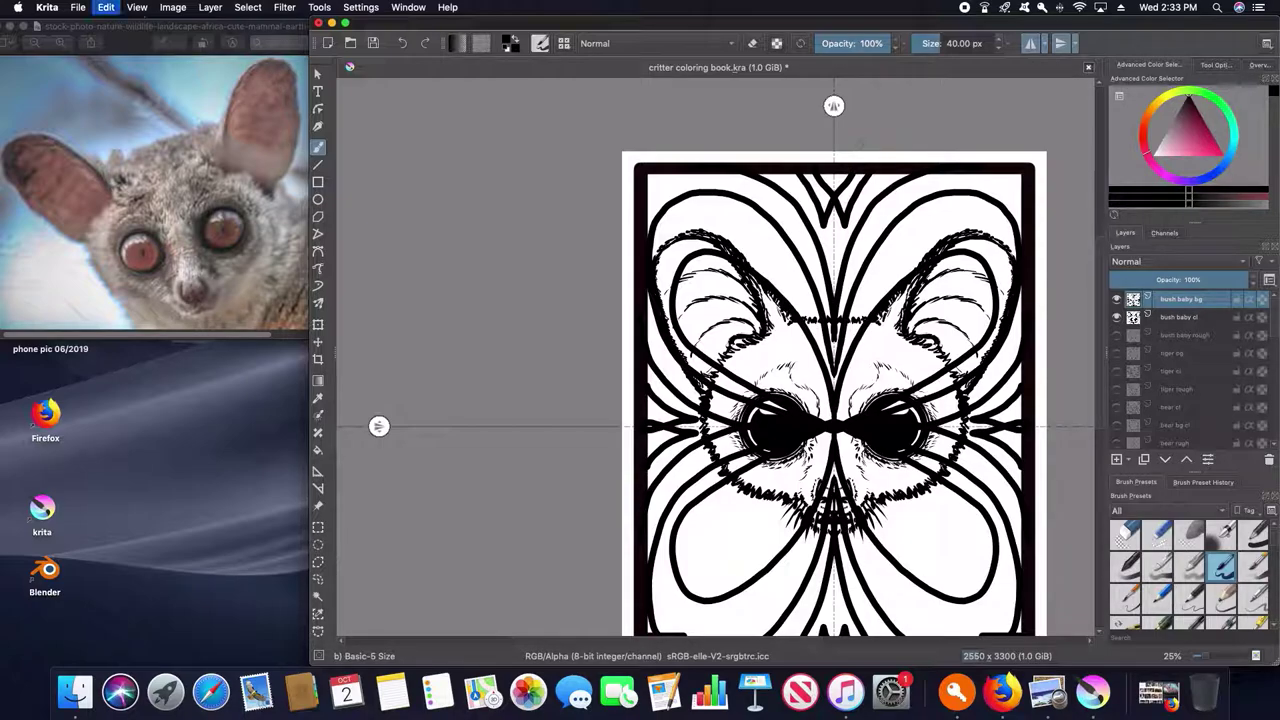
key("ctrl+z")
mouse_move(800, 172)
left_mouse_down()
mouse_move(831, 232)
mouse_move(839, 168)
mouse_move(822, 224)
left_mouse_up()
key("ctrl+z")
key("ctrl+z")
key("ctrl+z")
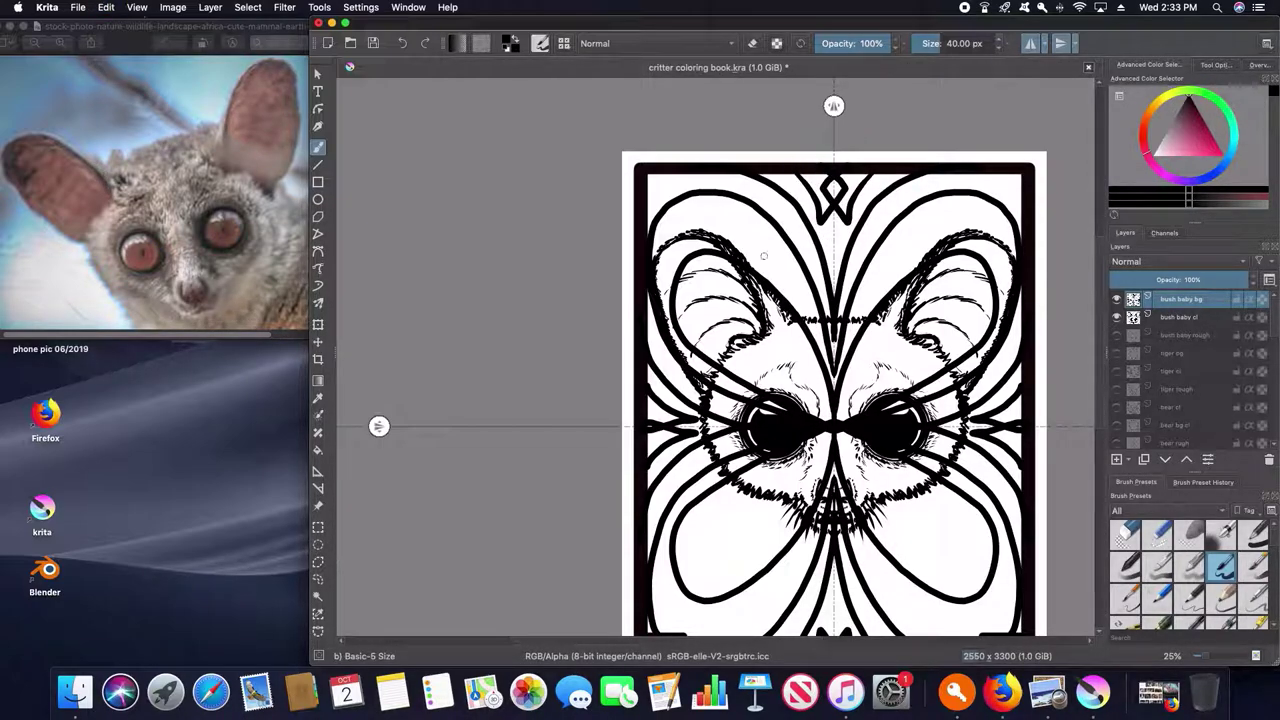
left_click_drag(700, 196, 690, 350)
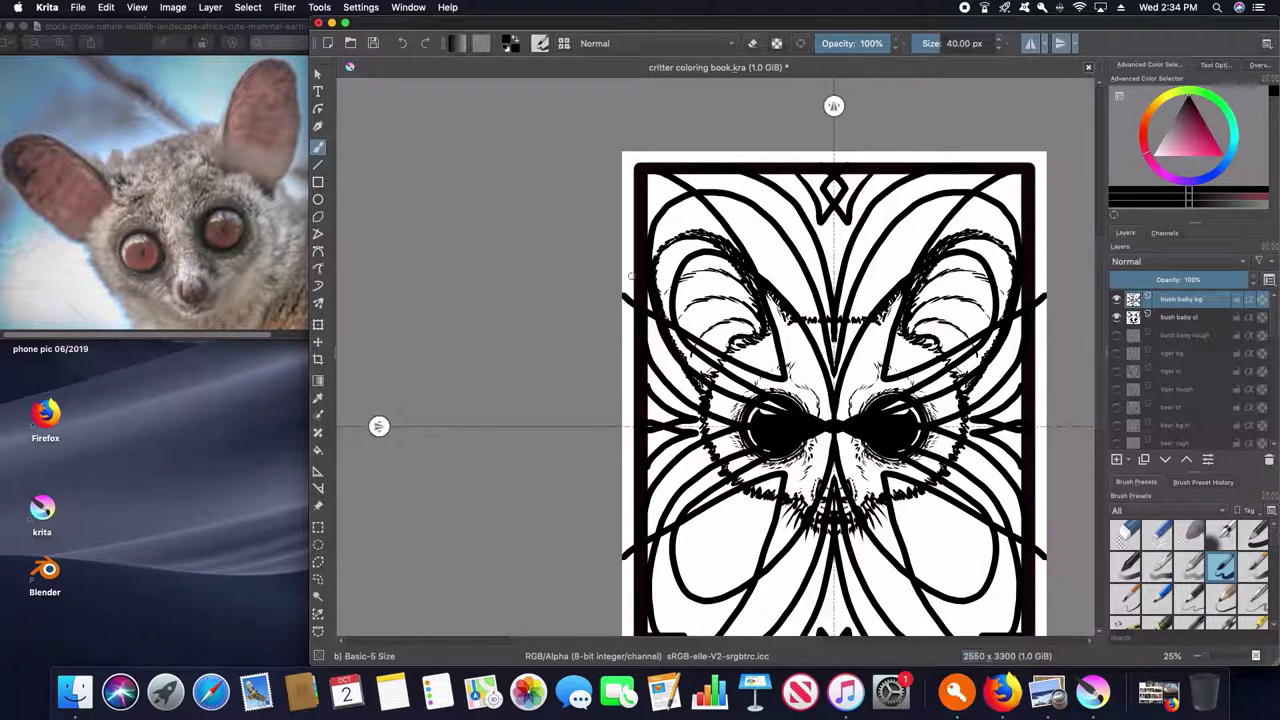
key("ctrl+z")
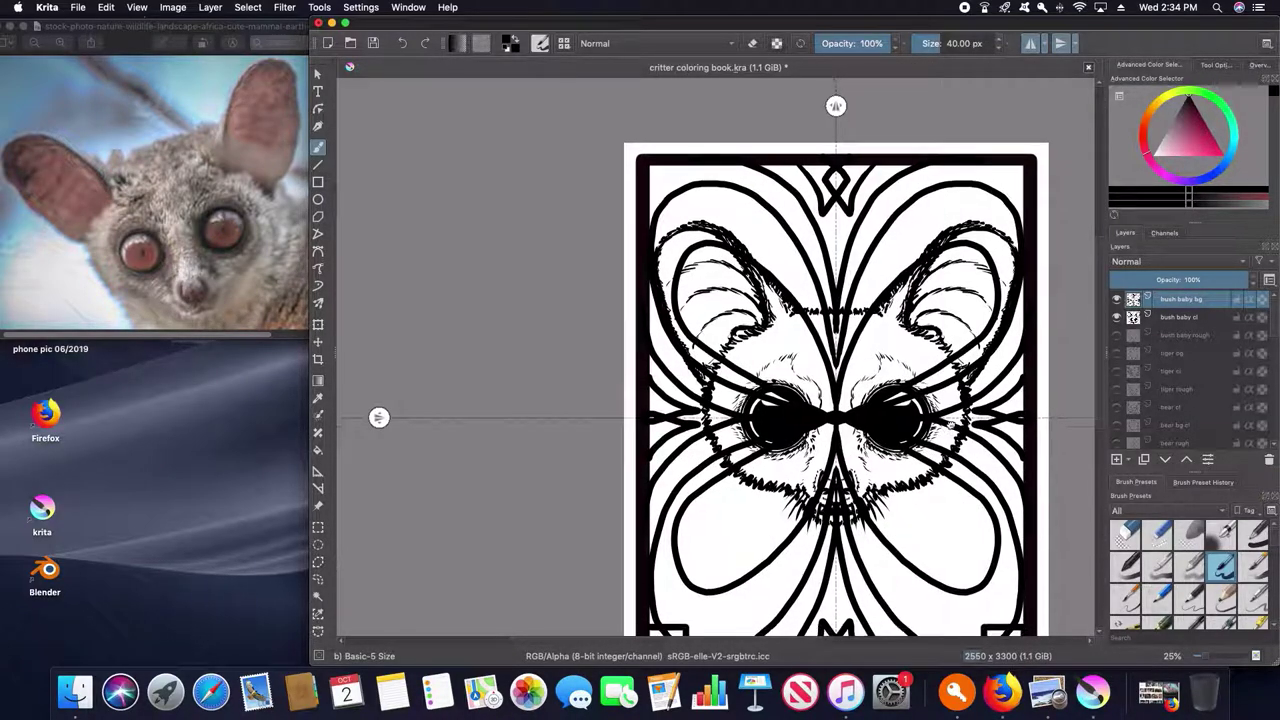
scroll(962, 369, "down", 5)
key("ctrl+z")
key("ctrl+z")
key("ctrl+z")
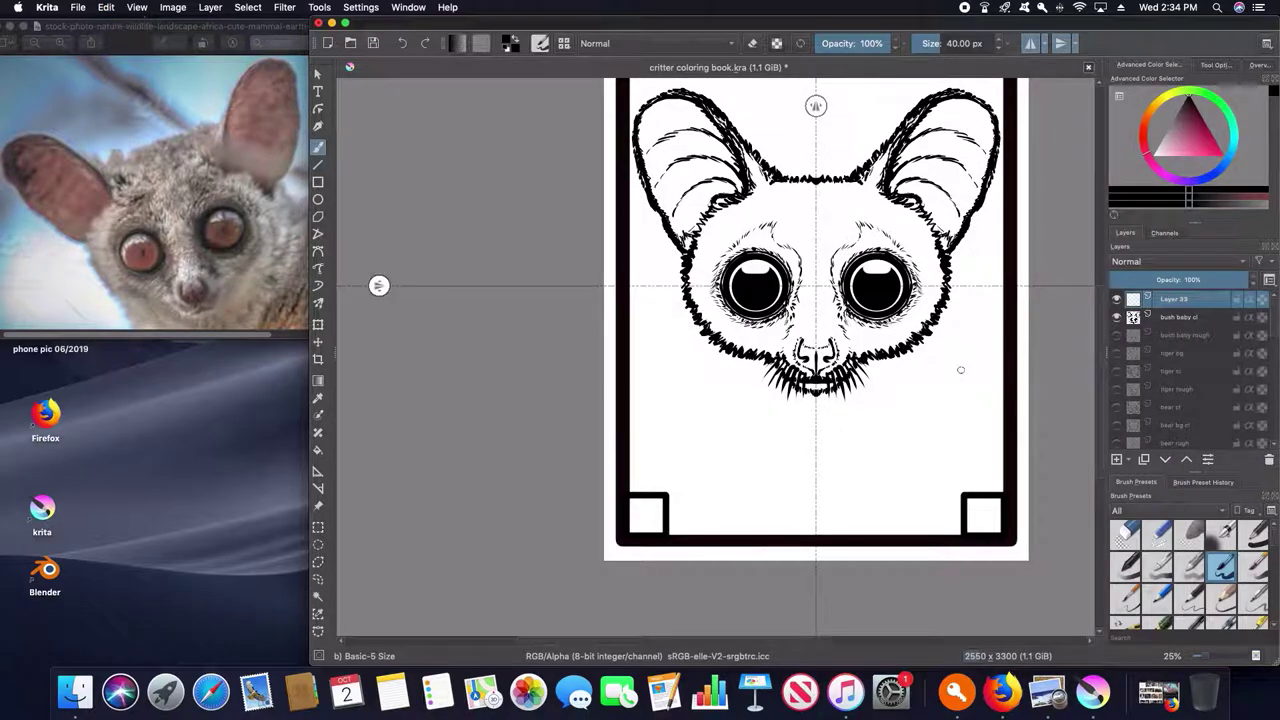
key("ctrl+shift+z")
key("ctrl+shift+z")
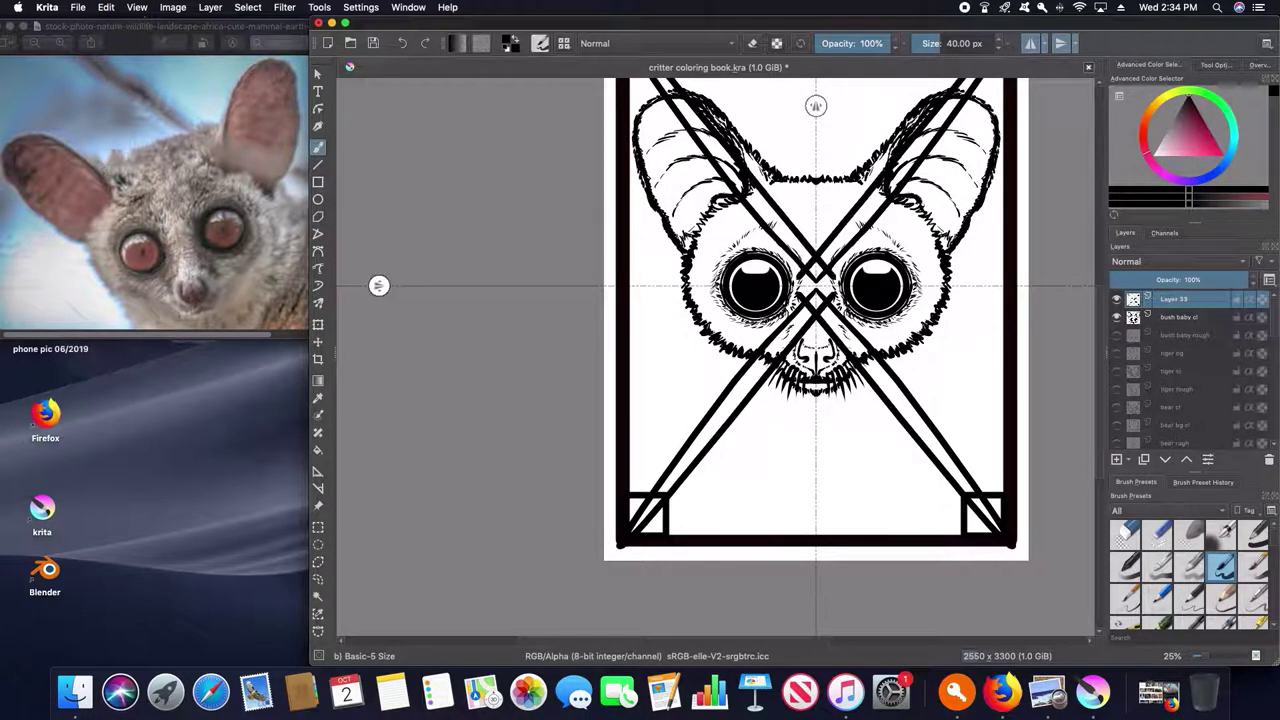
key("ctrl+shift+z")
key("ctrl+shift+z")
key("ctrl+shift+z")
key("ctrl+z")
key("ctrl+z")
key("ctrl+z")
key("ctrl+z")
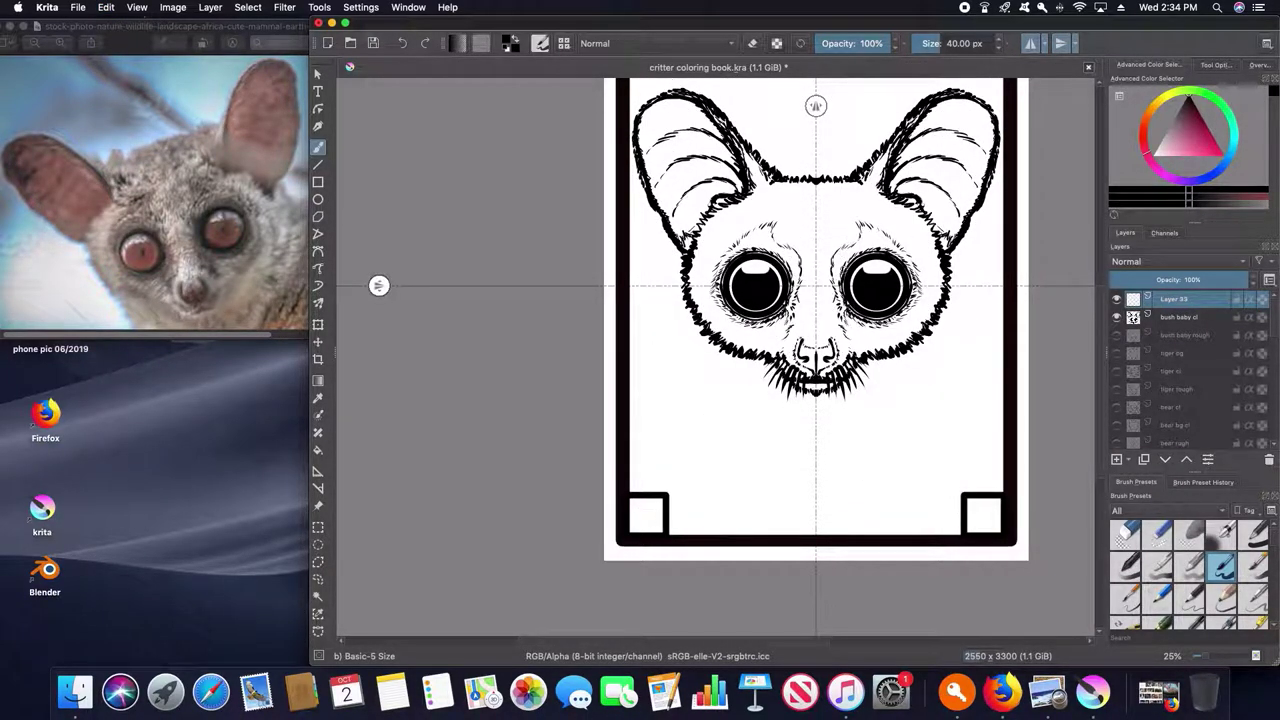
key("ctrl+shift+z")
key("ctrl+shift+z")
key("ctrl+shift+z")
key("ctrl+shift+z")
key("ctrl+z")
key("ctrl+shift+z")
key("ctrl+shift+z")
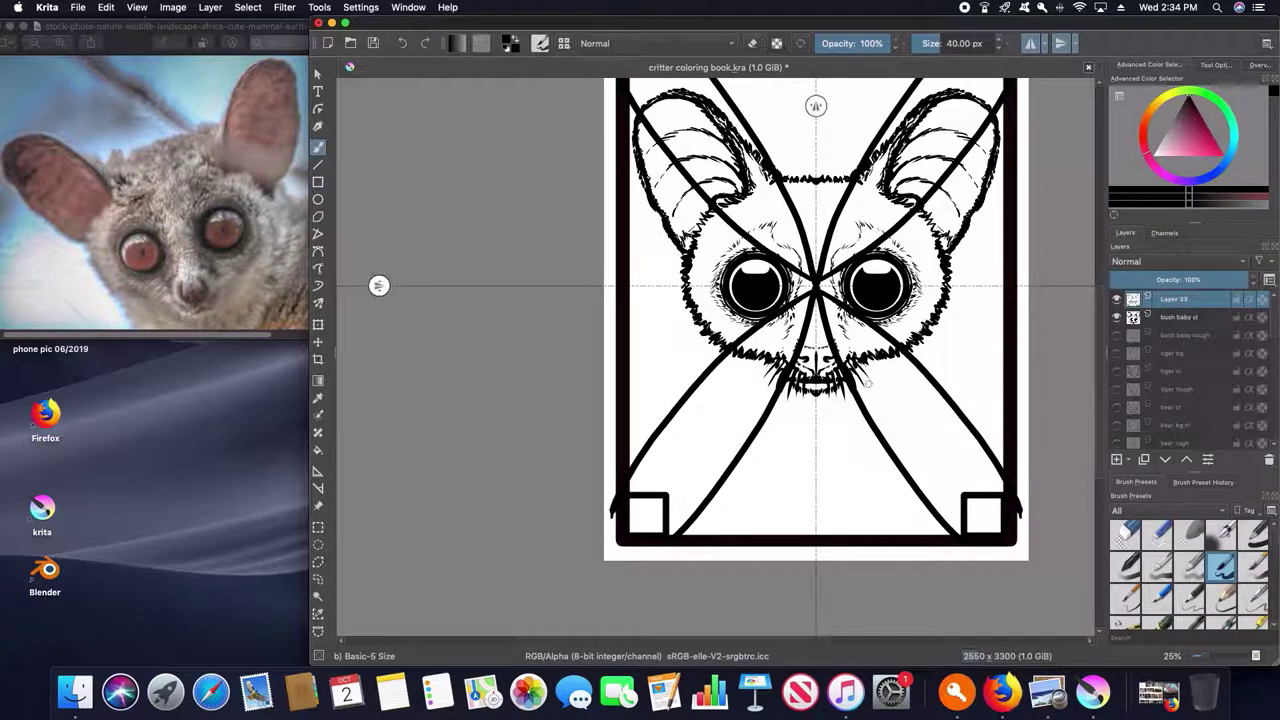
key("ctrl+shift+z")
key("ctrl+shift+z")
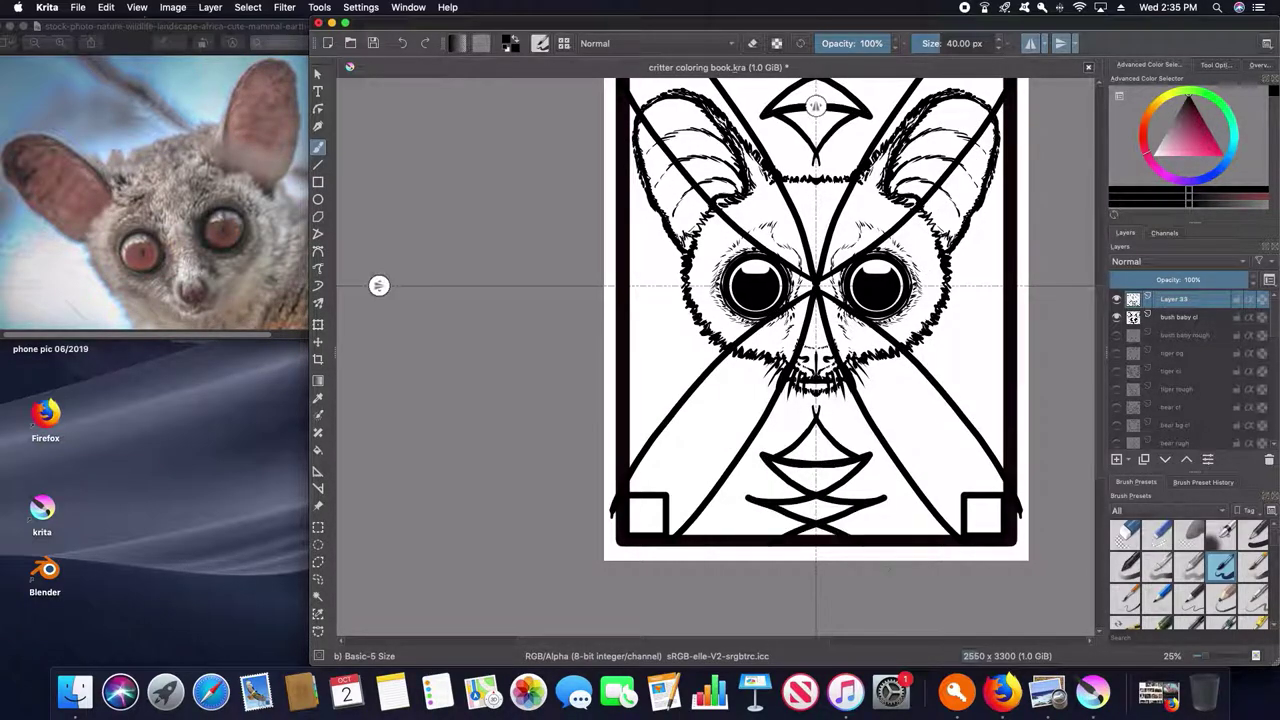
key("ctrl+z")
key("ctrl+shift+z")
key("ctrl+z")
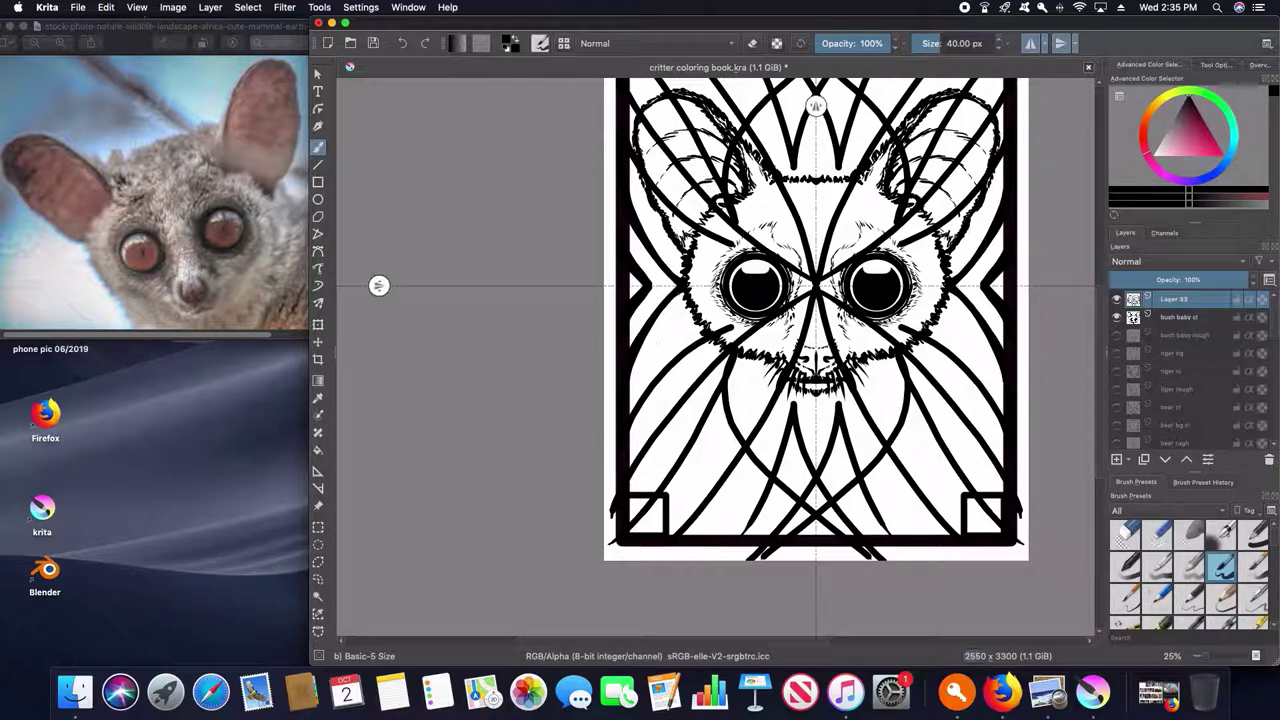
key("minus")
key("plus")
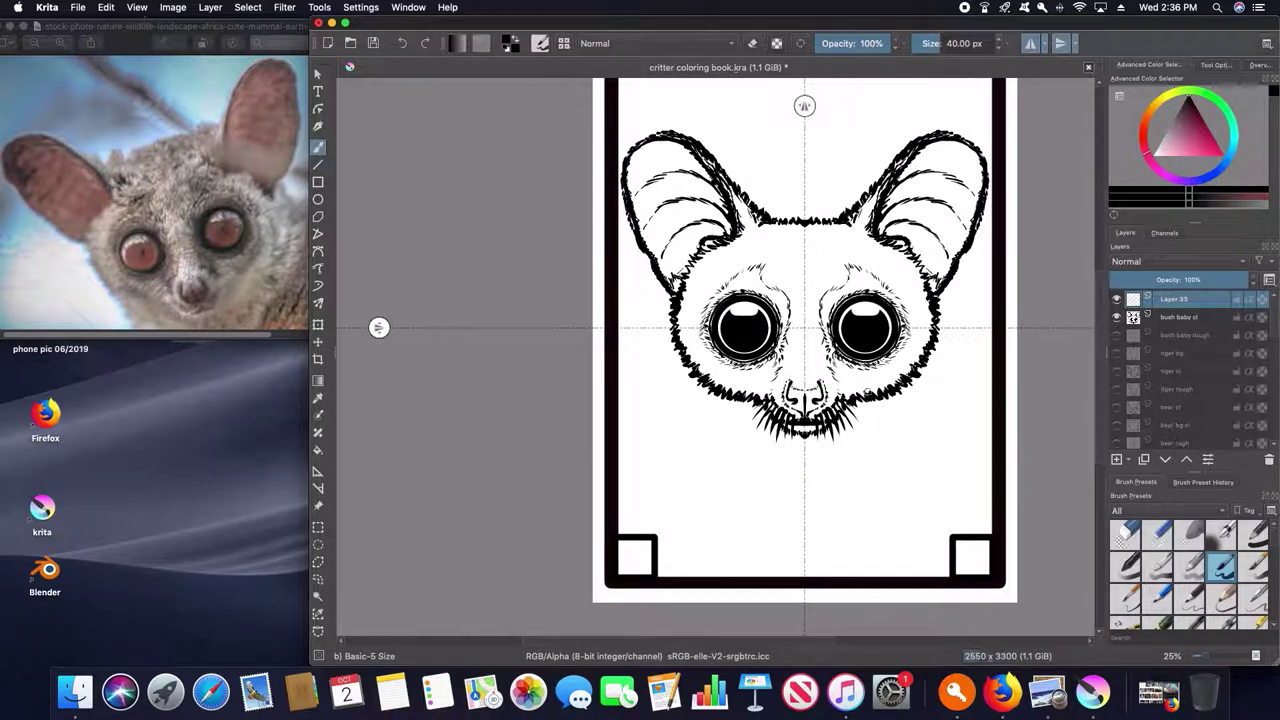
- Restore the previously undone mirrored frame, border and collar strokes
key("ctrl+shift+z")
key("ctrl+shift+z")
key("ctrl+shift+z")
key("ctrl+shift+z")
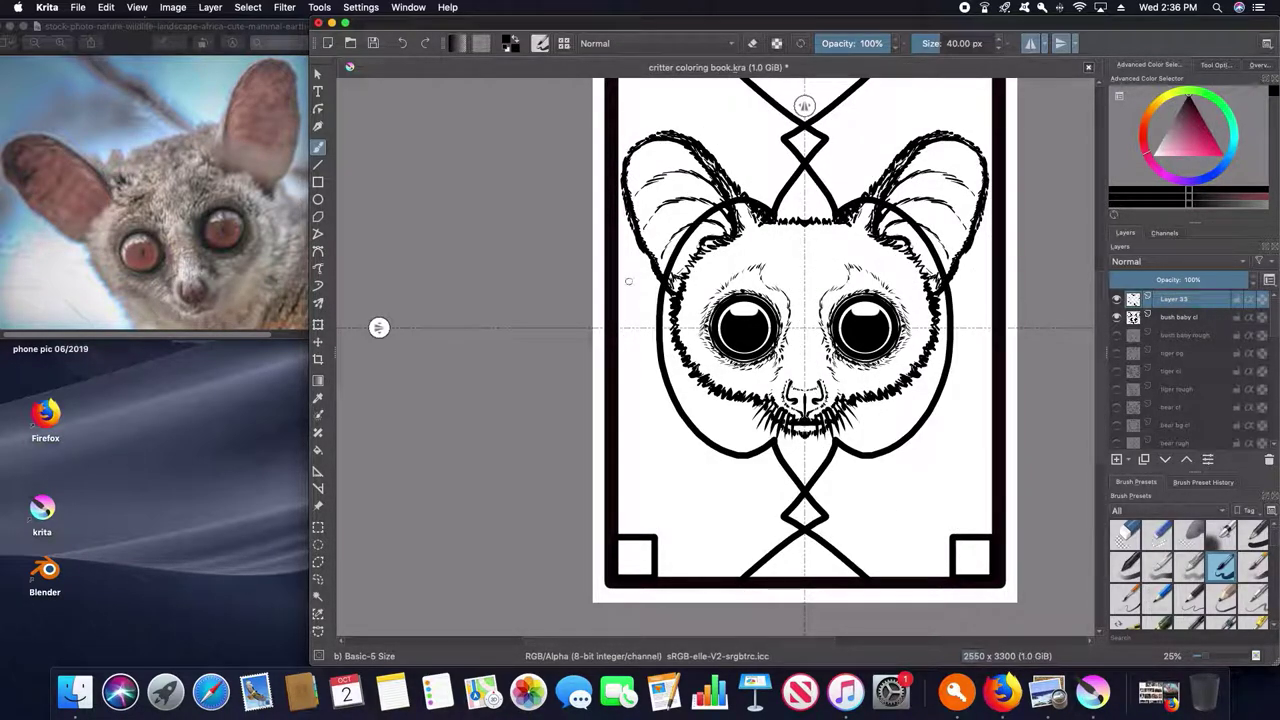
key("ctrl+shift+z")
key("ctrl+shift+z")
key("ctrl+shift+z")
key("ctrl+shift+z")
key("ctrl+shift+z")
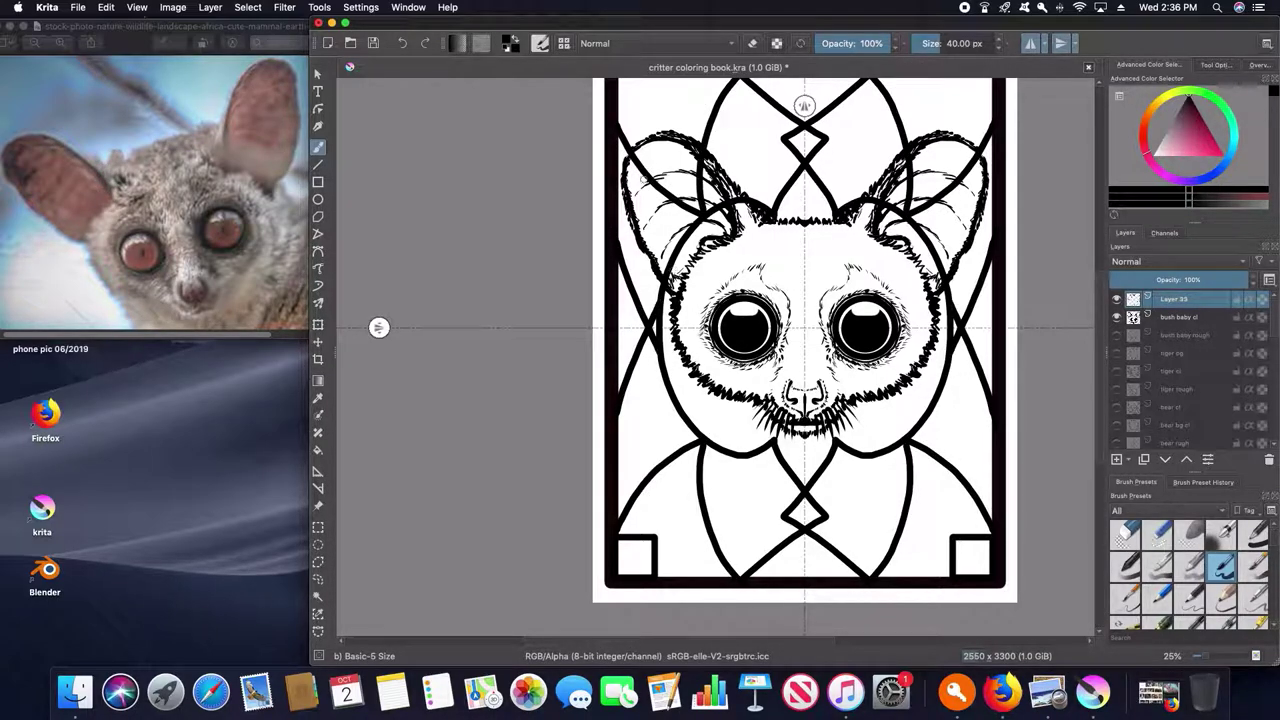
key("ctrl+shift+z")
key("ctrl+shift+z")
key("ctrl+shift+z")
key("ctrl+shift+z")
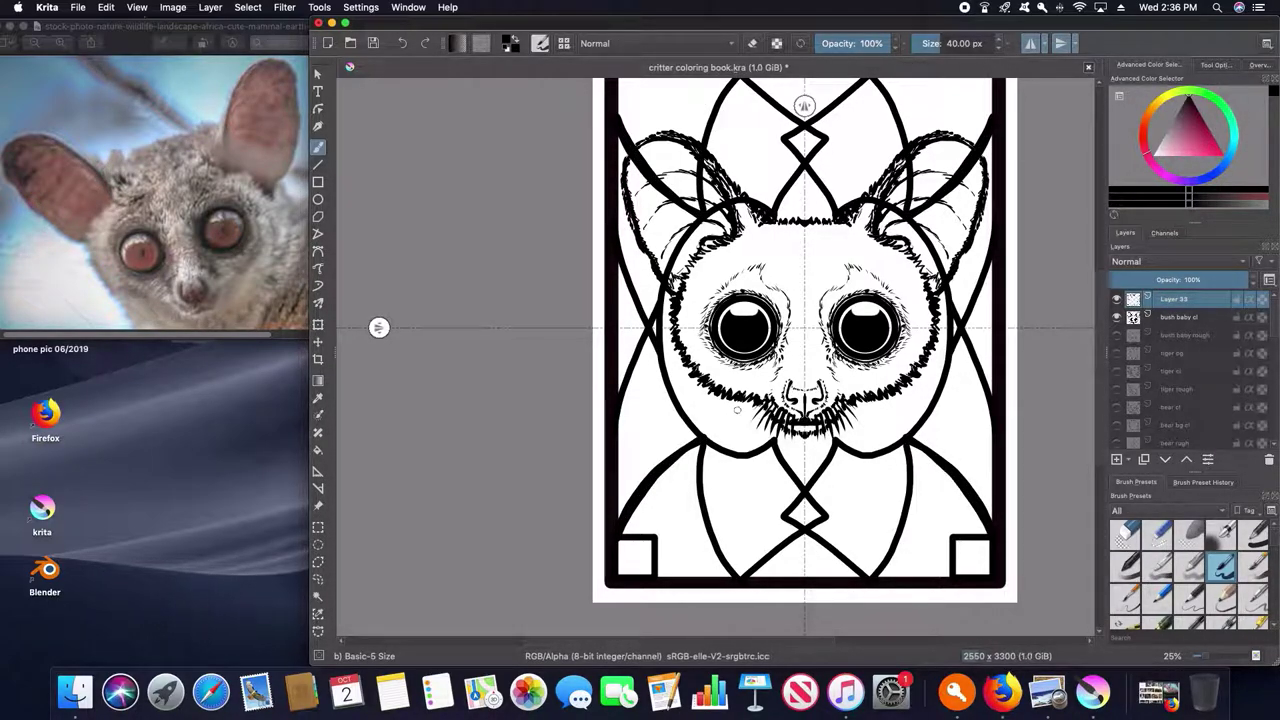
key("ctrl+shift+z")
key("ctrl+shift+z")
key("ctrl+shift+z")
key("ctrl+shift+z")
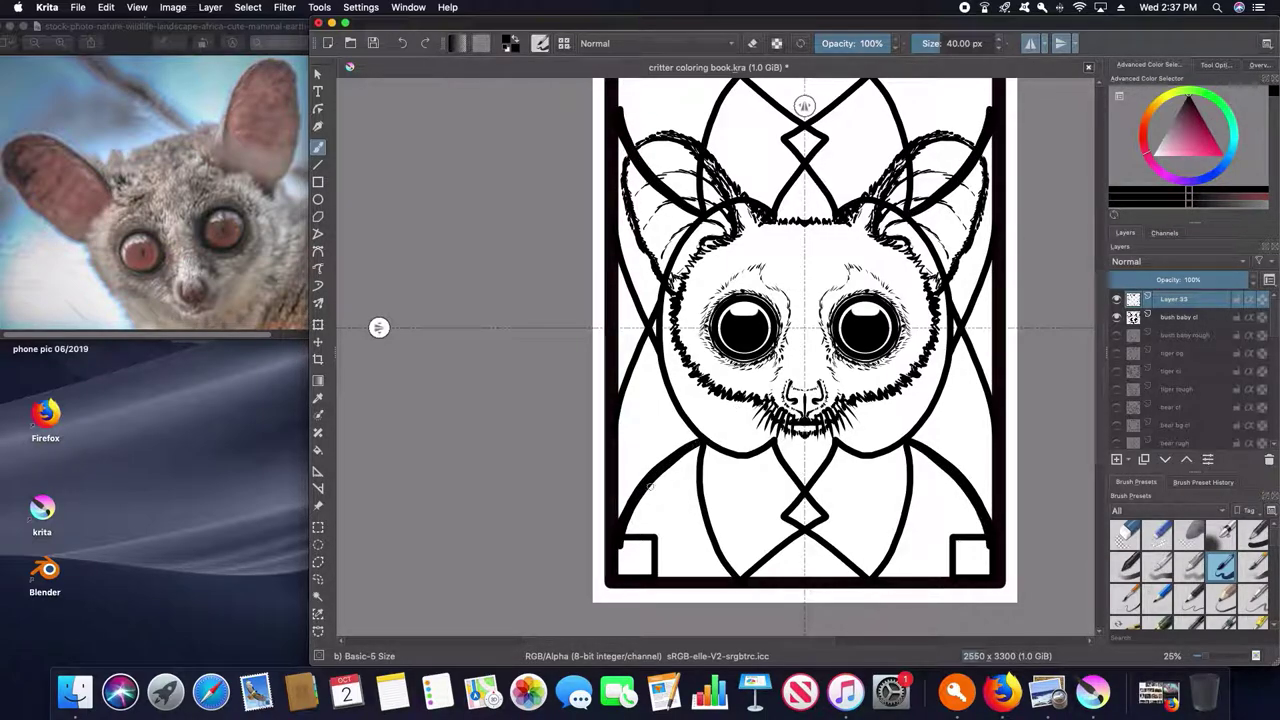
key("ctrl+shift+z")
key("ctrl+shift+z")
key("ctrl+shift+z")
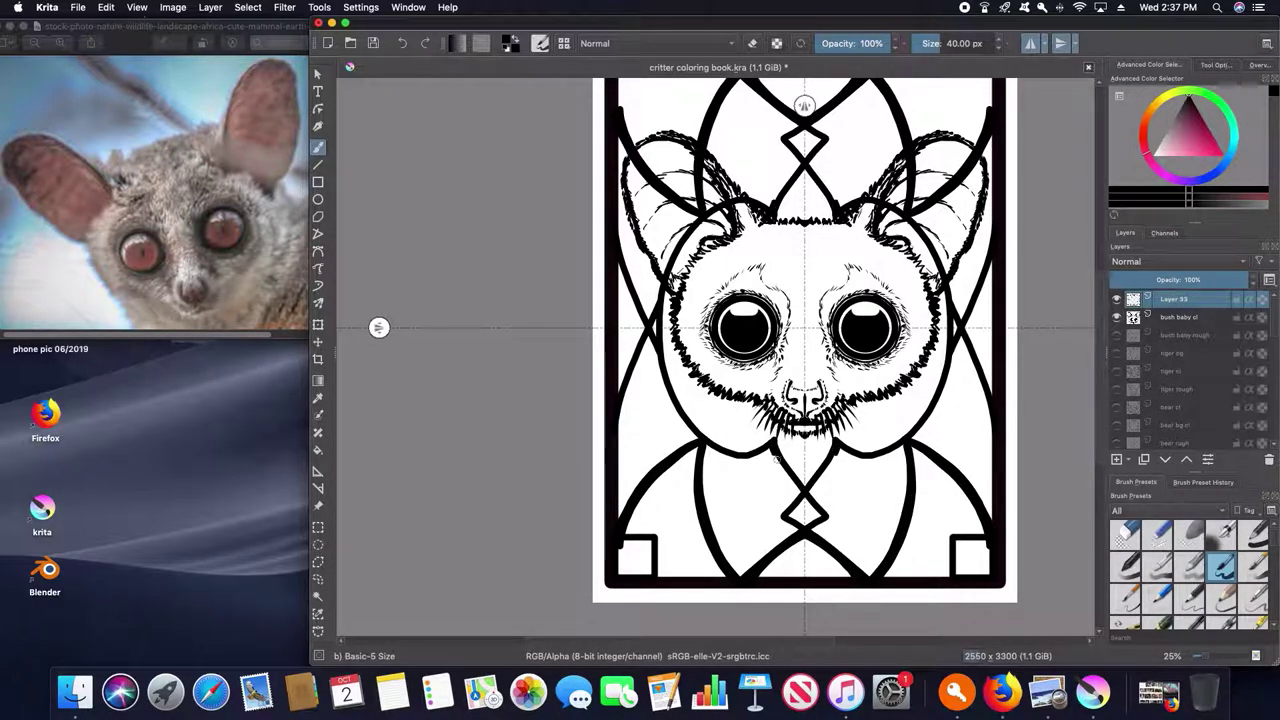
key("ctrl+shift+z")
key("ctrl+z")
- Drop the thin left-border stroke, then ink a mirrored collar line and a bottom-diamond-to-border line
key("ctrl+shift+z")
key("ctrl+z")
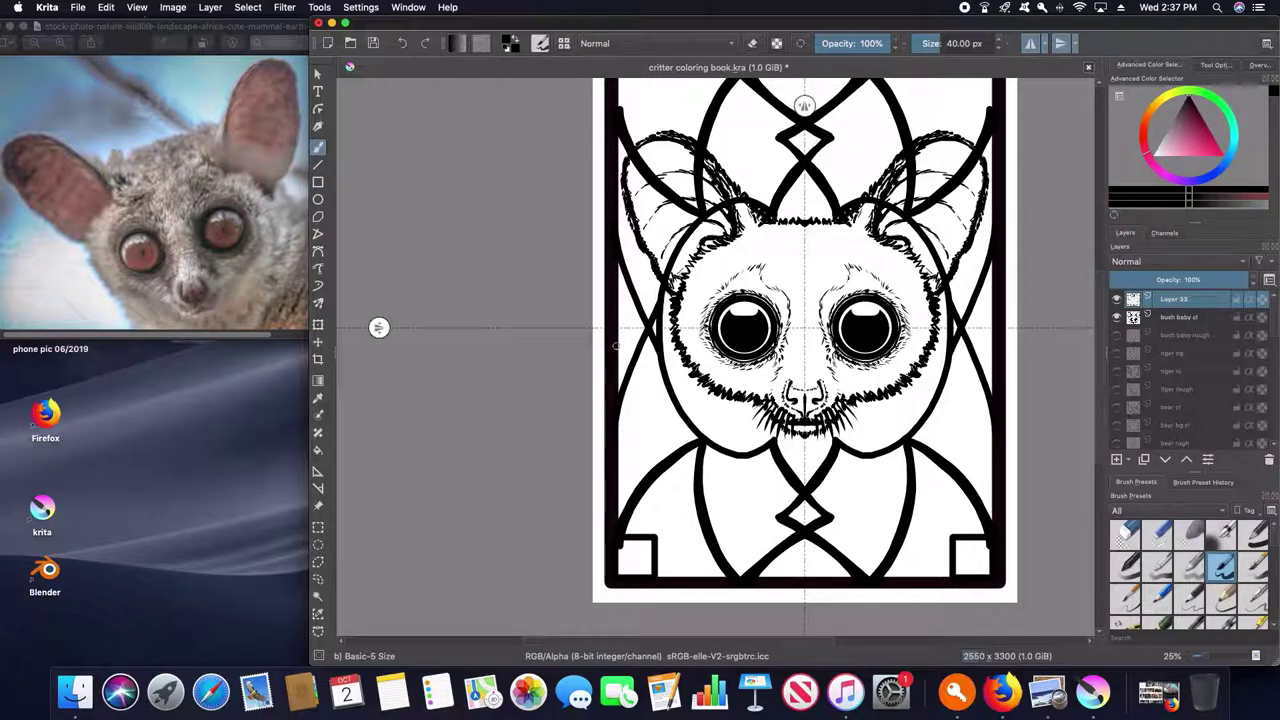
key("ctrl+shift+z")
key("ctrl+shift+z")
key("ctrl+z")
key("ctrl+shift+z")
key("ctrl+shift+z")
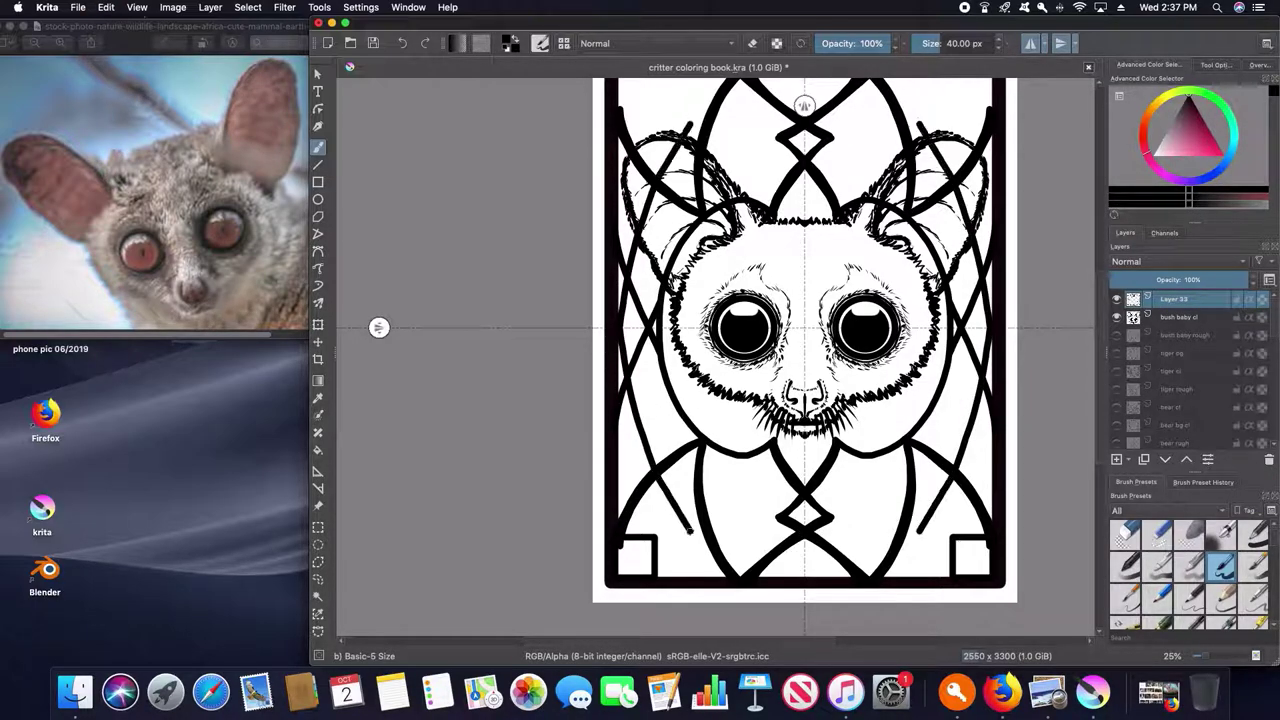
key("ctrl+shift+z")
key("ctrl+z")
key("ctrl+shift+z")
key("ctrl+shift+z")
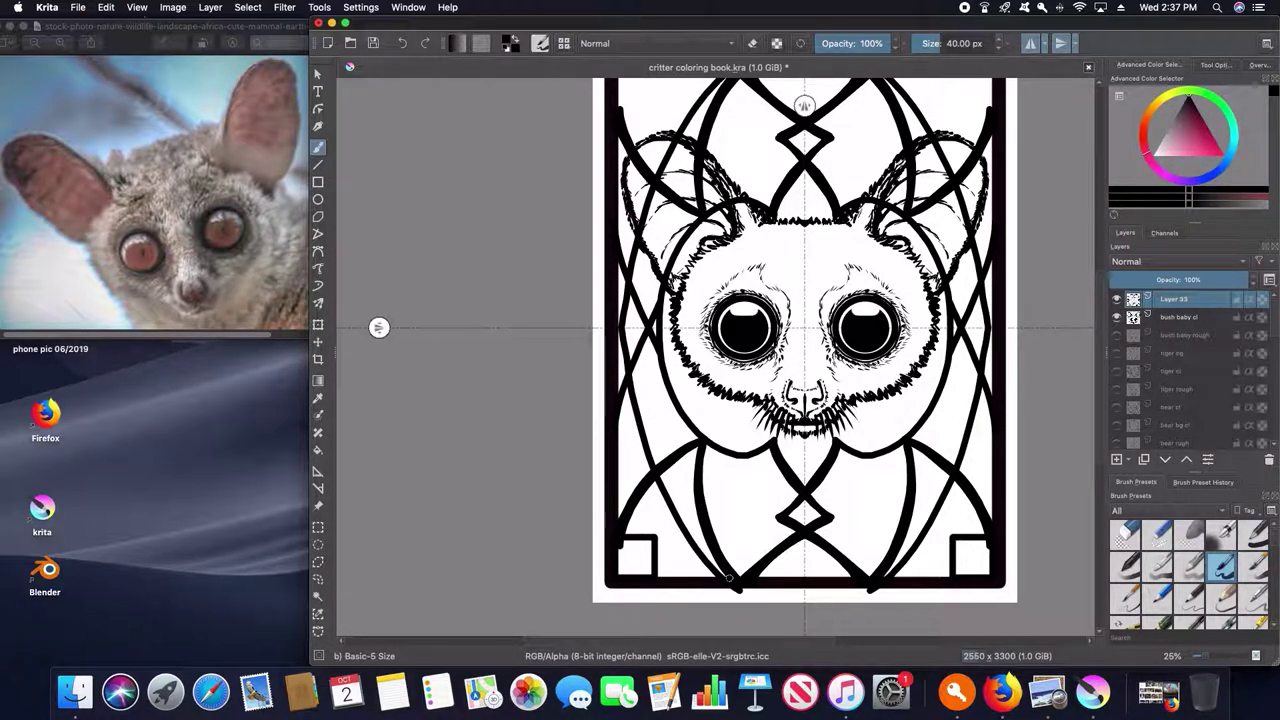
key("ctrl+z")
left_click_drag(777, 443, 744, 589)
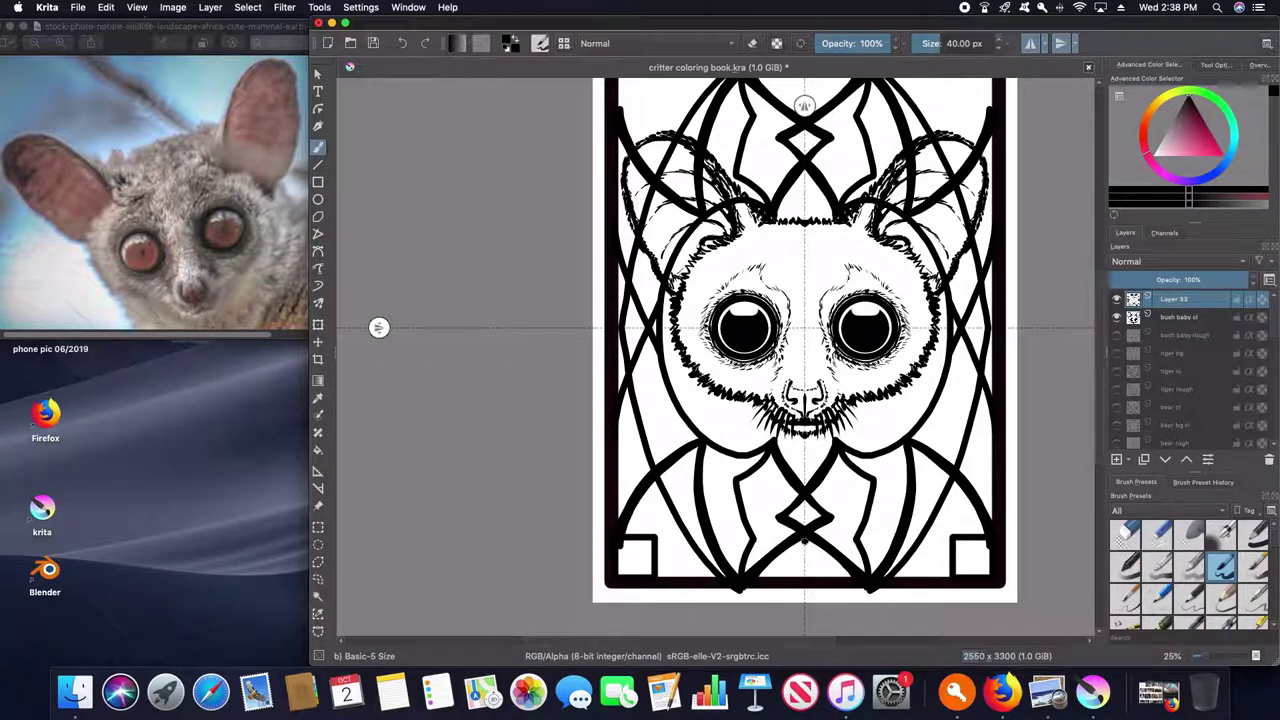
left_click_drag(805, 540, 800, 597)
- Thicken several mirrored frame lines, including a collar line and its mirror
scroll(896, 503, "down", 2)
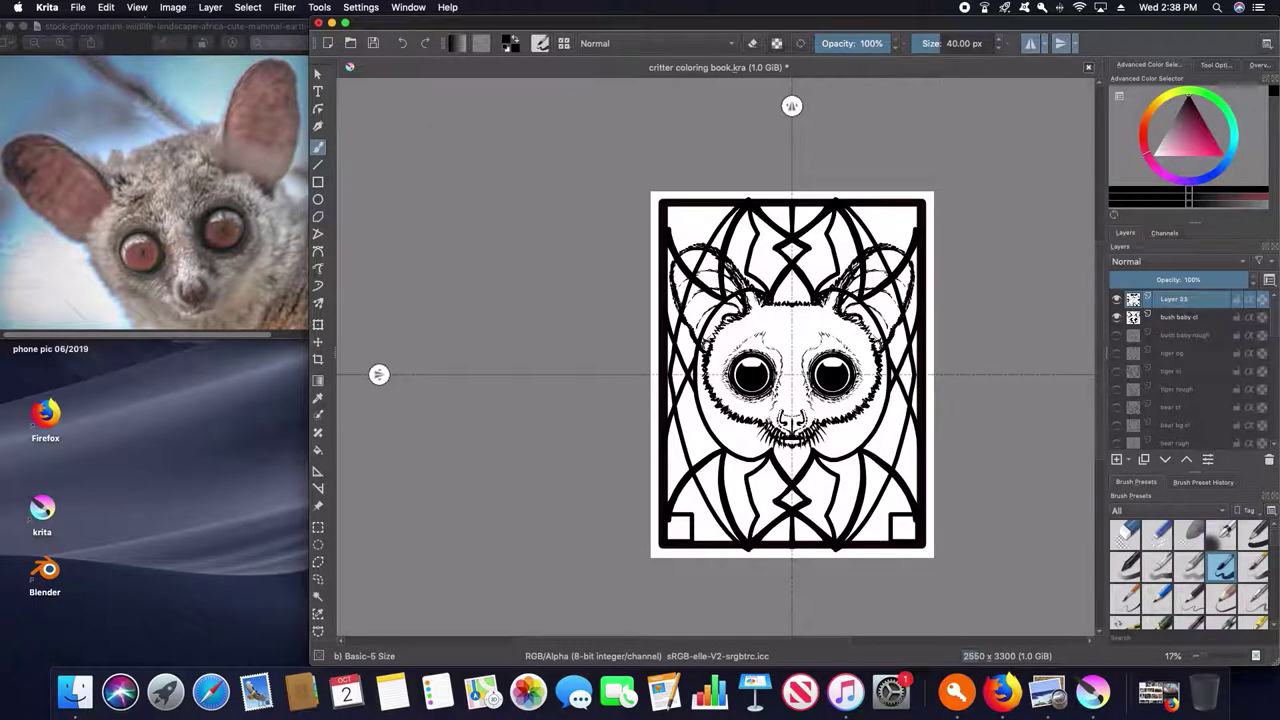
scroll(896, 503, "up", 2)
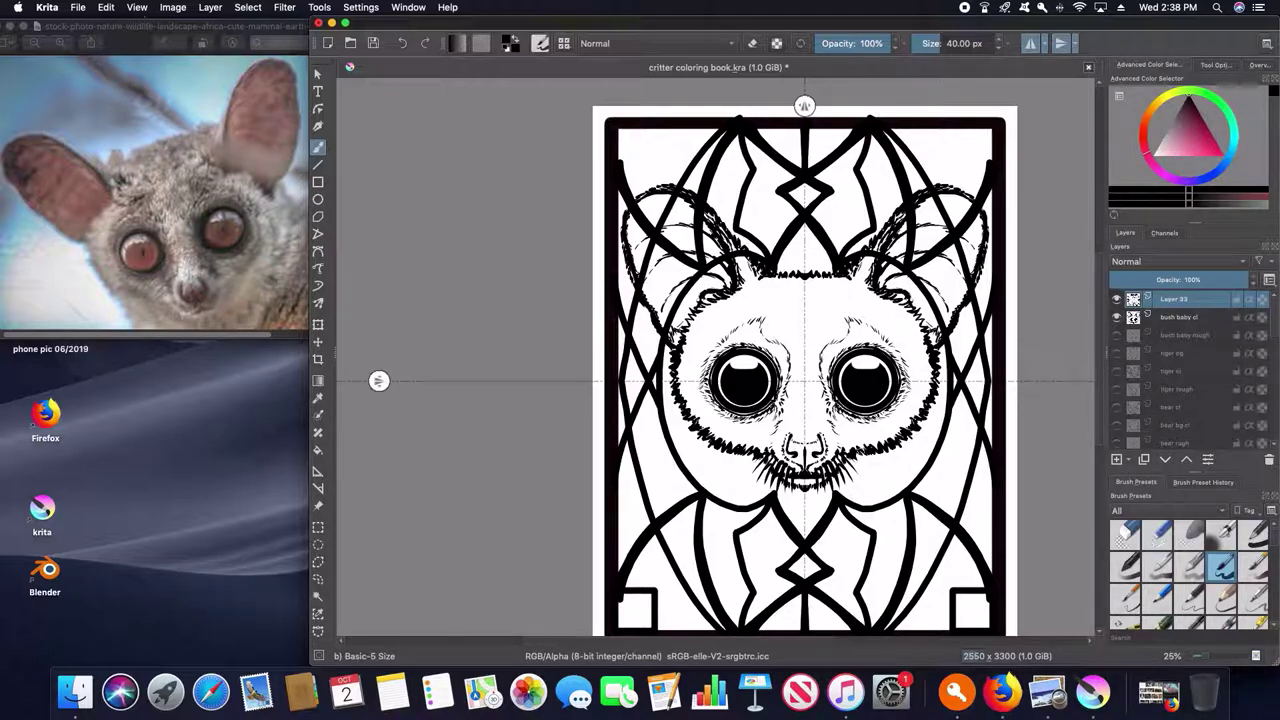
scroll(856, 423, "down", 1)
scroll(856, 423, "up", 1)
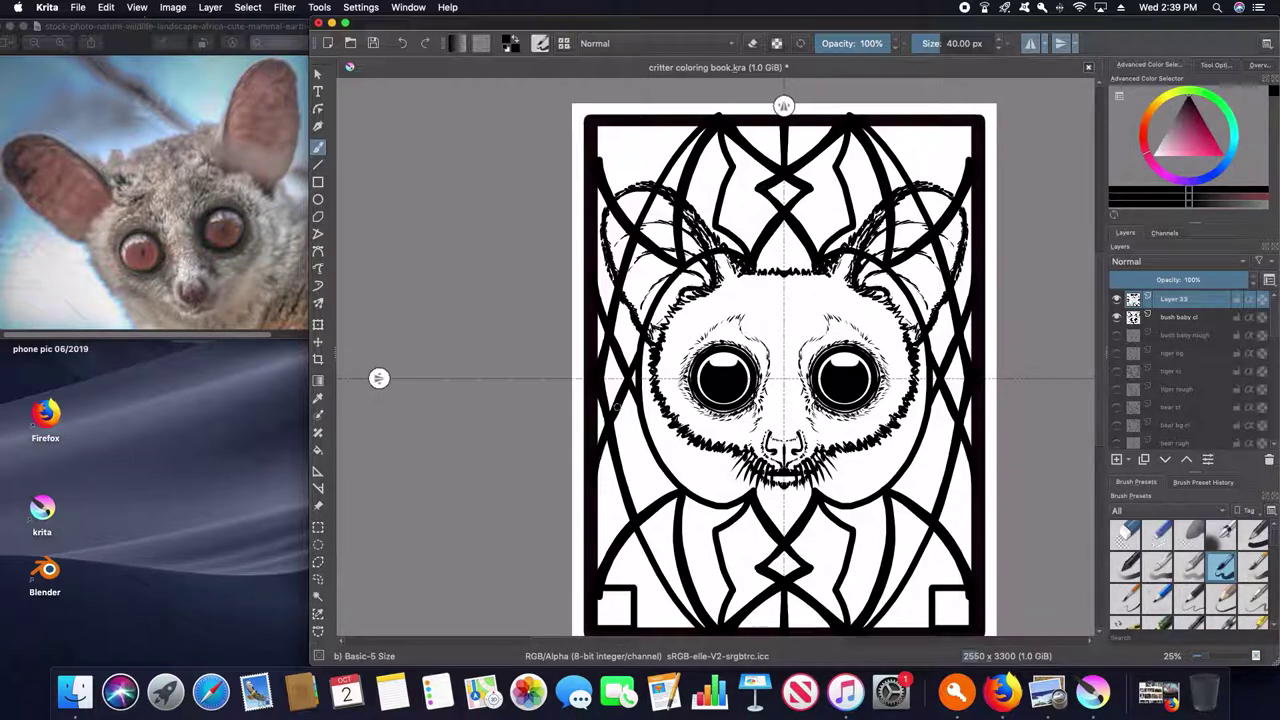
left_click_drag(617, 406, 645, 541)
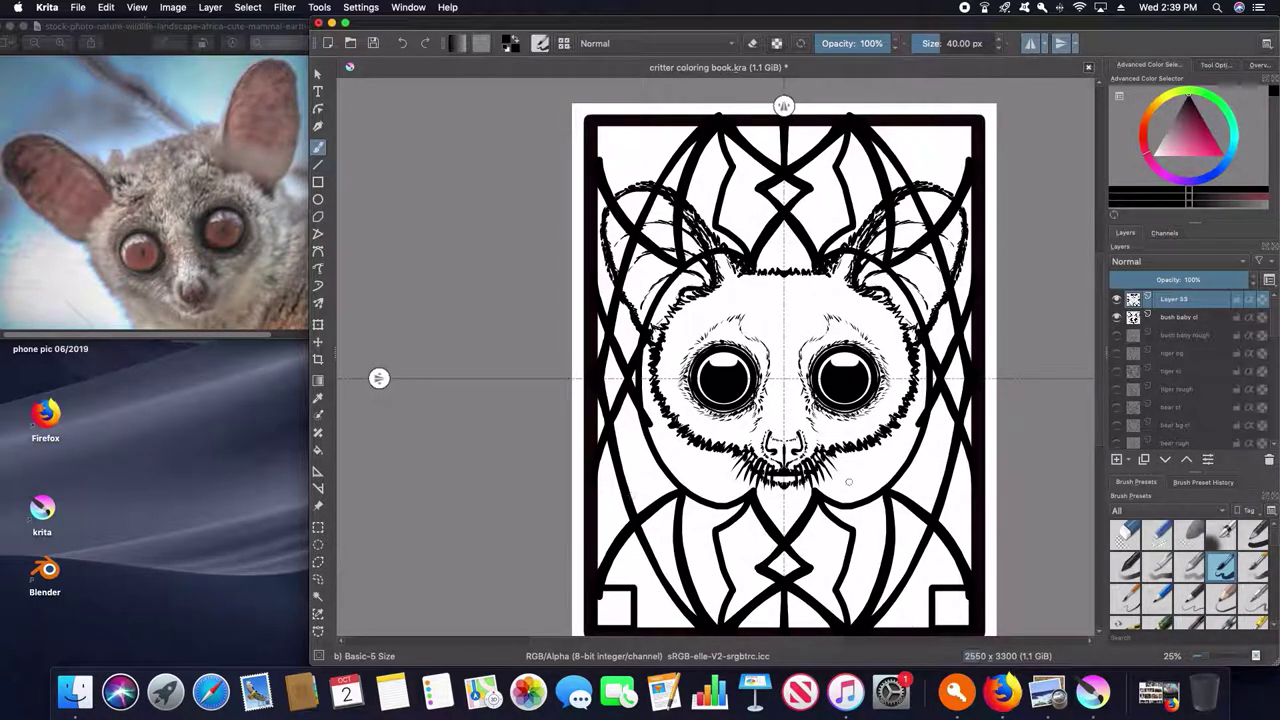
left_click_drag(718, 518, 722, 641)
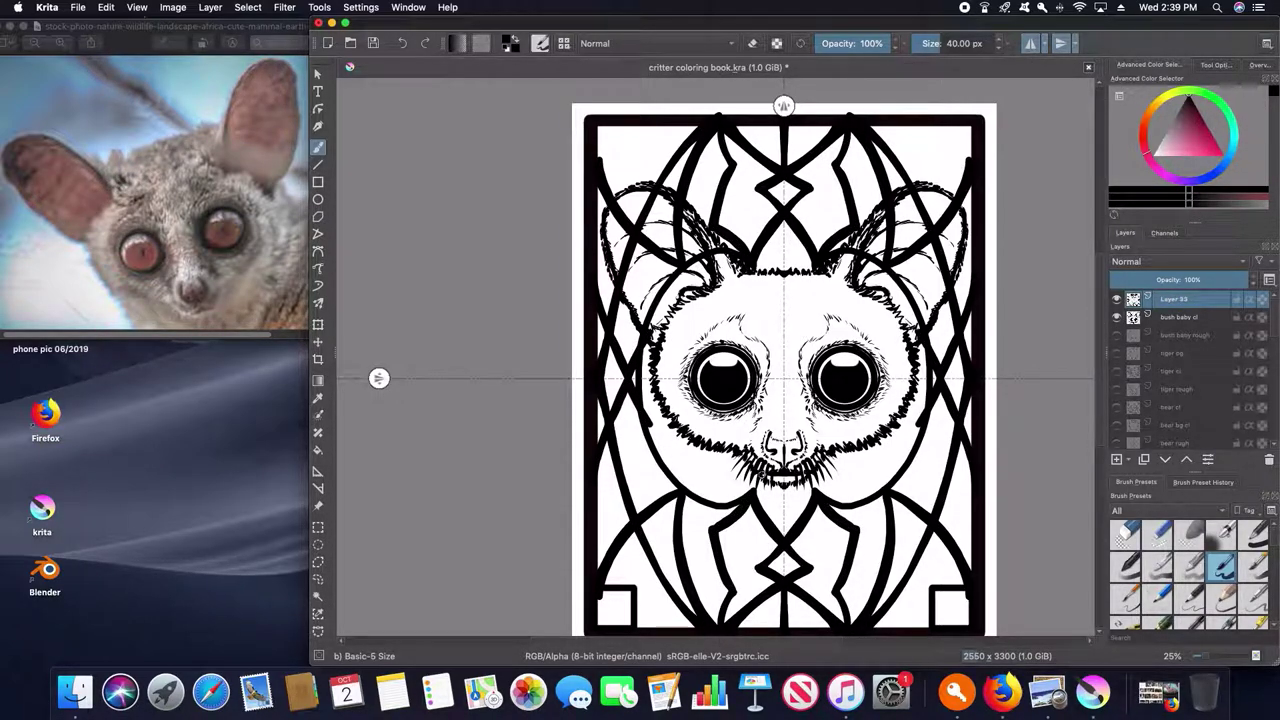
- Erase the frame lines crossing the bush baby's ears after discarding a trial line beside the eye
scroll(855, 497, "down", 2)
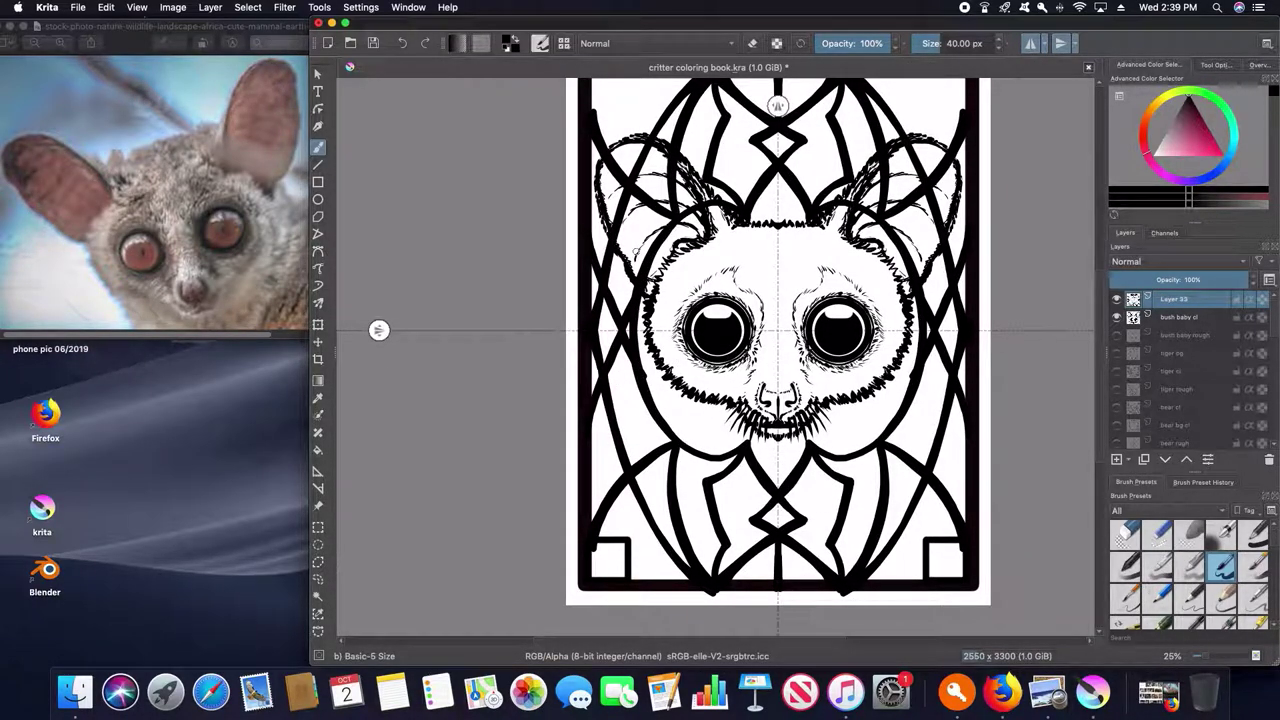
key("e")
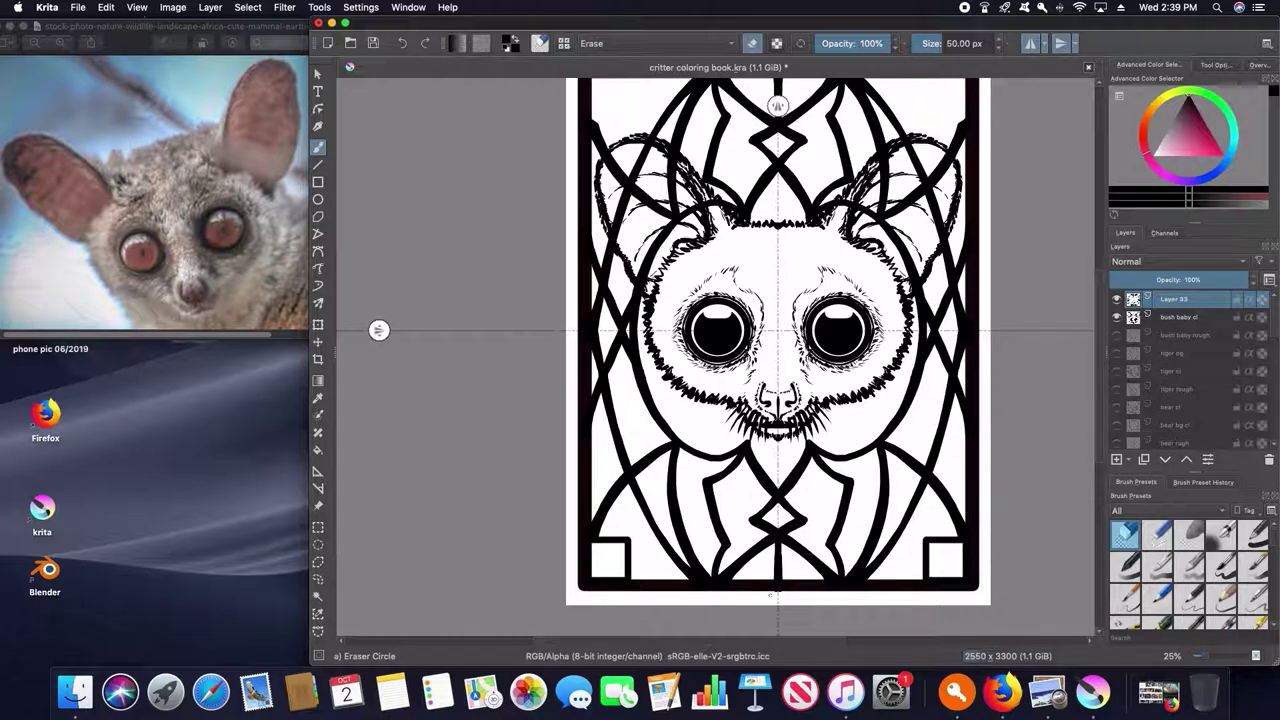
key("e")
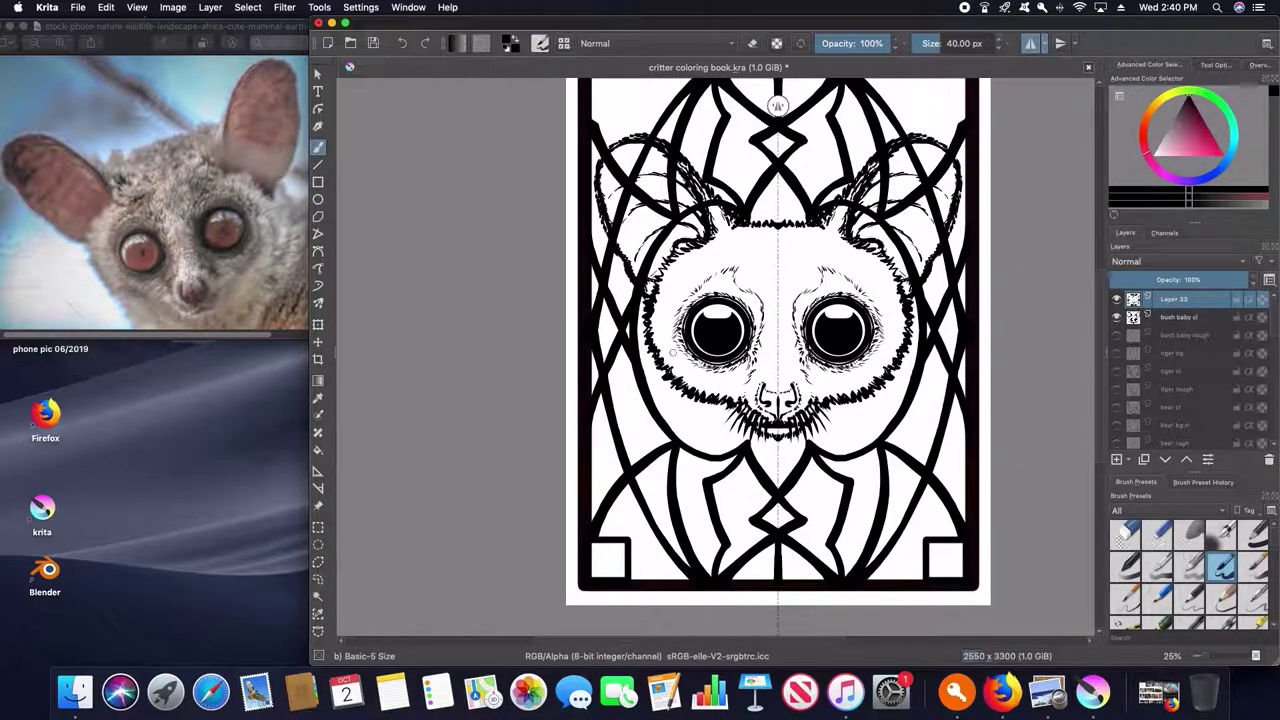
mouse_move(600, 327)
left_mouse_down()
mouse_move(664, 327)
mouse_move(620, 330)
mouse_move(656, 330)
mouse_move(642, 280)
left_mouse_up()
key("ctrl+z")
key("ctrl+z")
key("ctrl+z")
left_click(1124, 534)
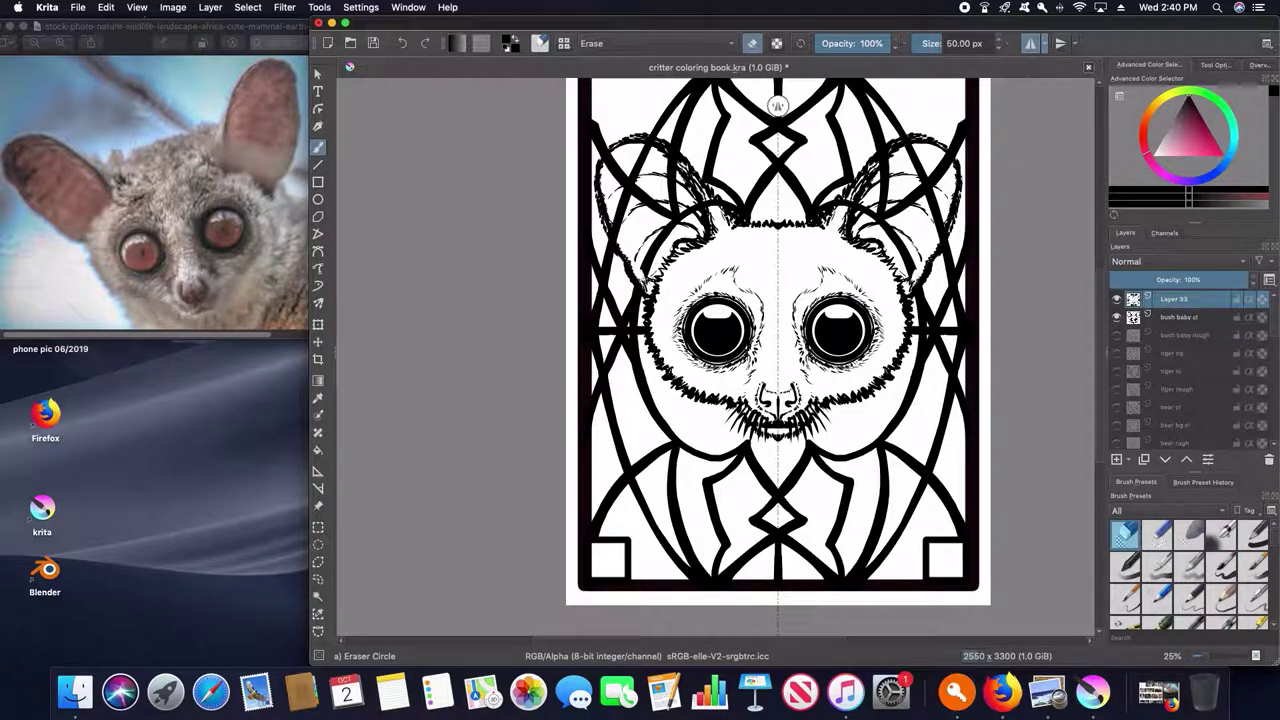
mouse_move(612, 162)
left_mouse_down()
mouse_move(616, 175)
mouse_move(670, 158)
left_mouse_up()
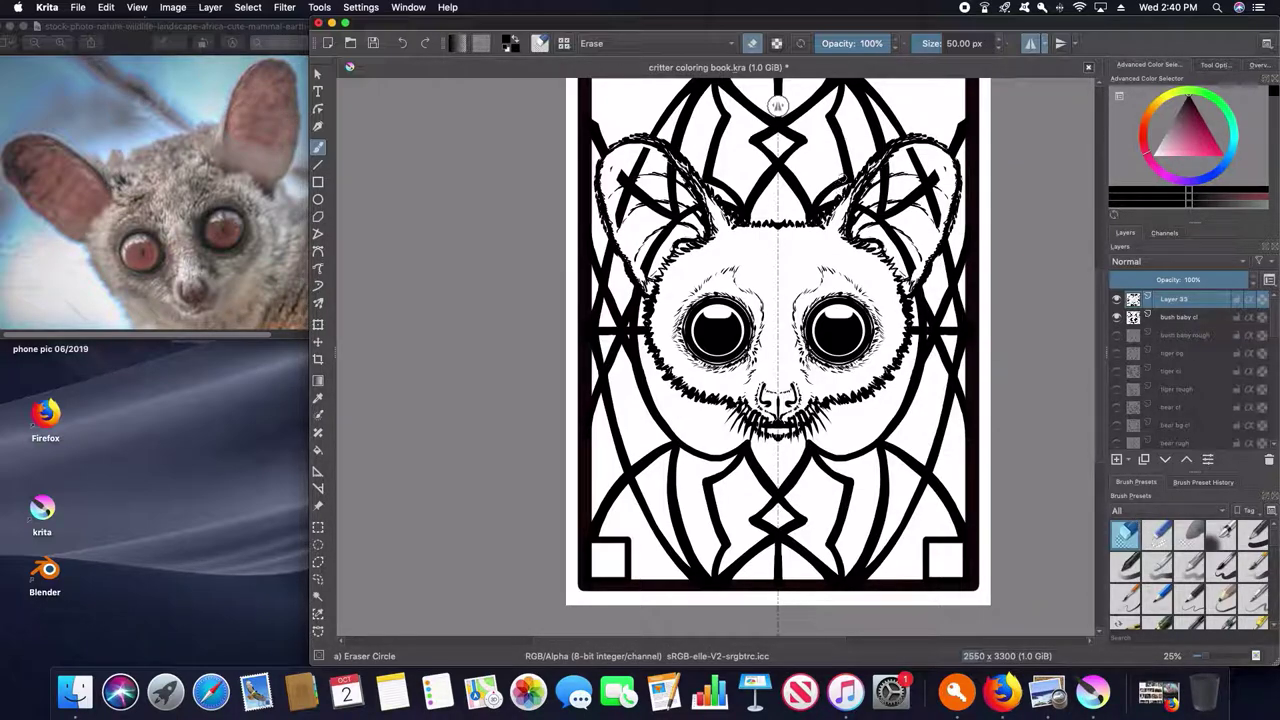
- Hide the face line art and erase the upper frame lines and oval sides with a large eraser
left_click(1117, 316)
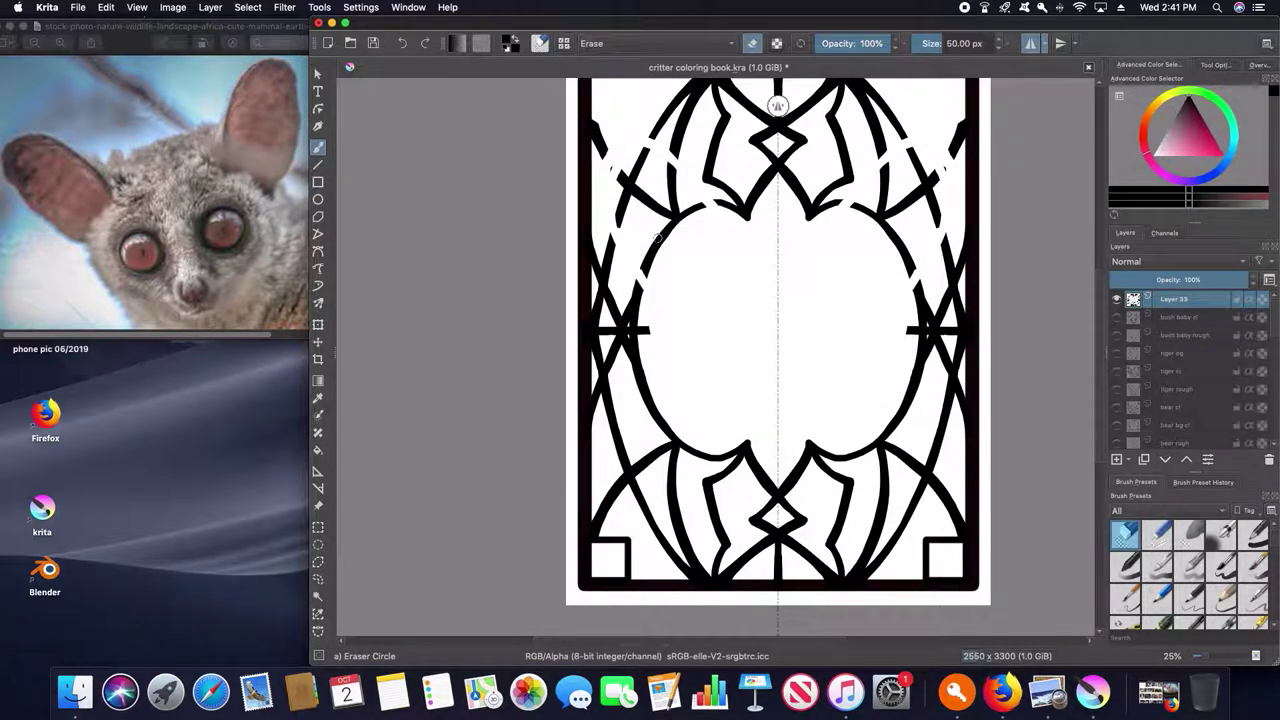
left_click_drag(700, 220, 640, 170)
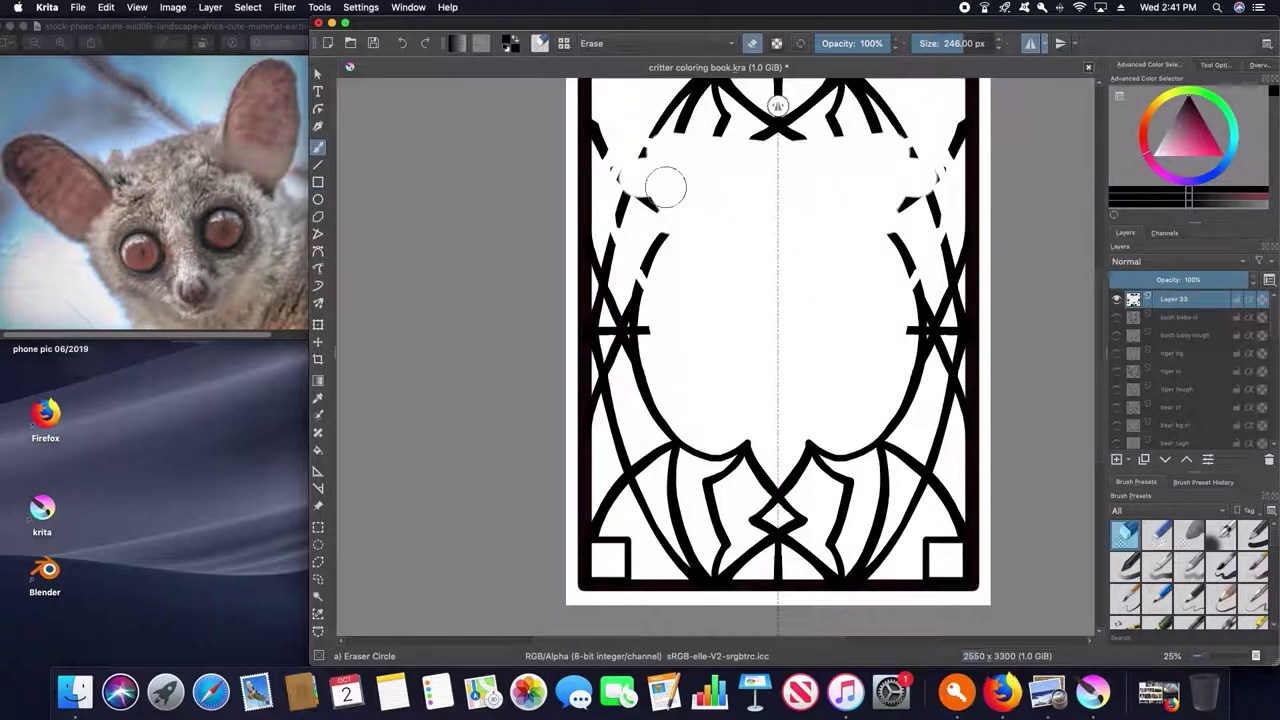
scroll(720, 320, "up", 1)
mouse_move(737, 337)
left_mouse_down()
mouse_move(628, 334)
mouse_move(741, 130)
mouse_move(709, 251)
left_mouse_up()
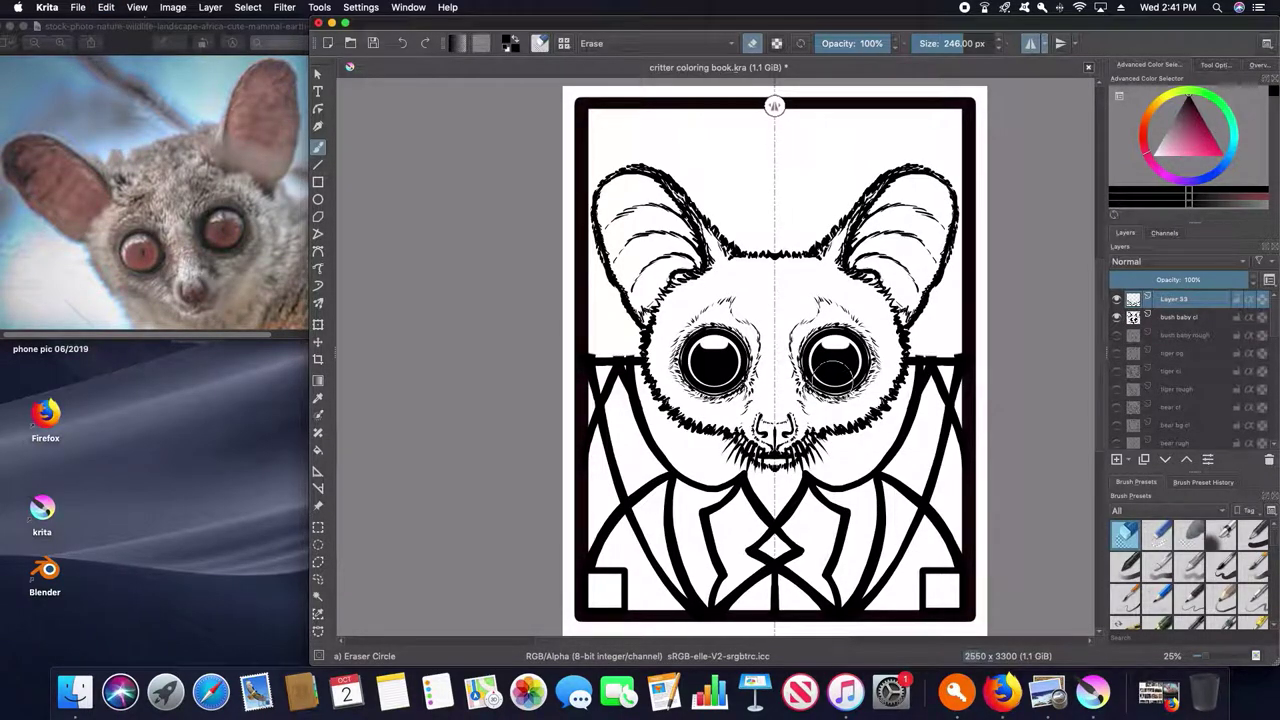
key("bracketleft")
key("bracketleft")
key("bracketleft")
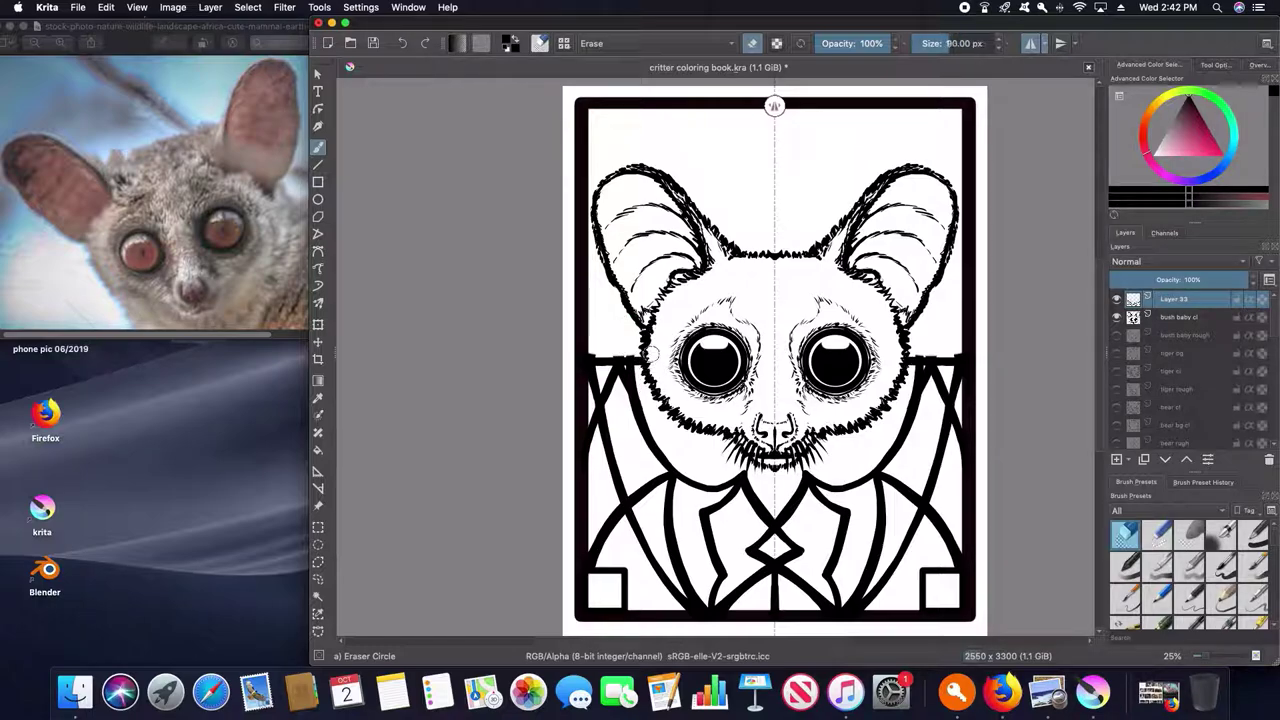
key("bracketleft")
key("bracketleft")
- Draw mirrored strokes beside the ears, discarding trial knot and peak strokes at the top
key("e")
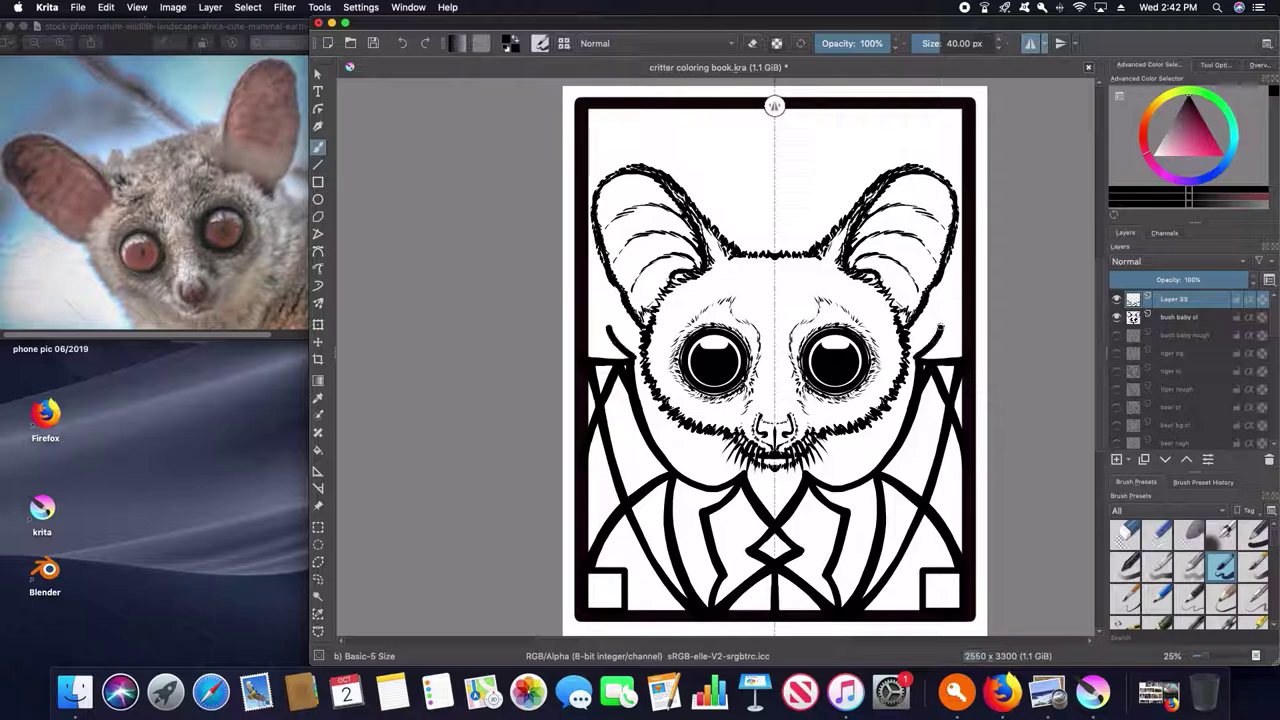
left_click_drag(625, 350, 592, 305)
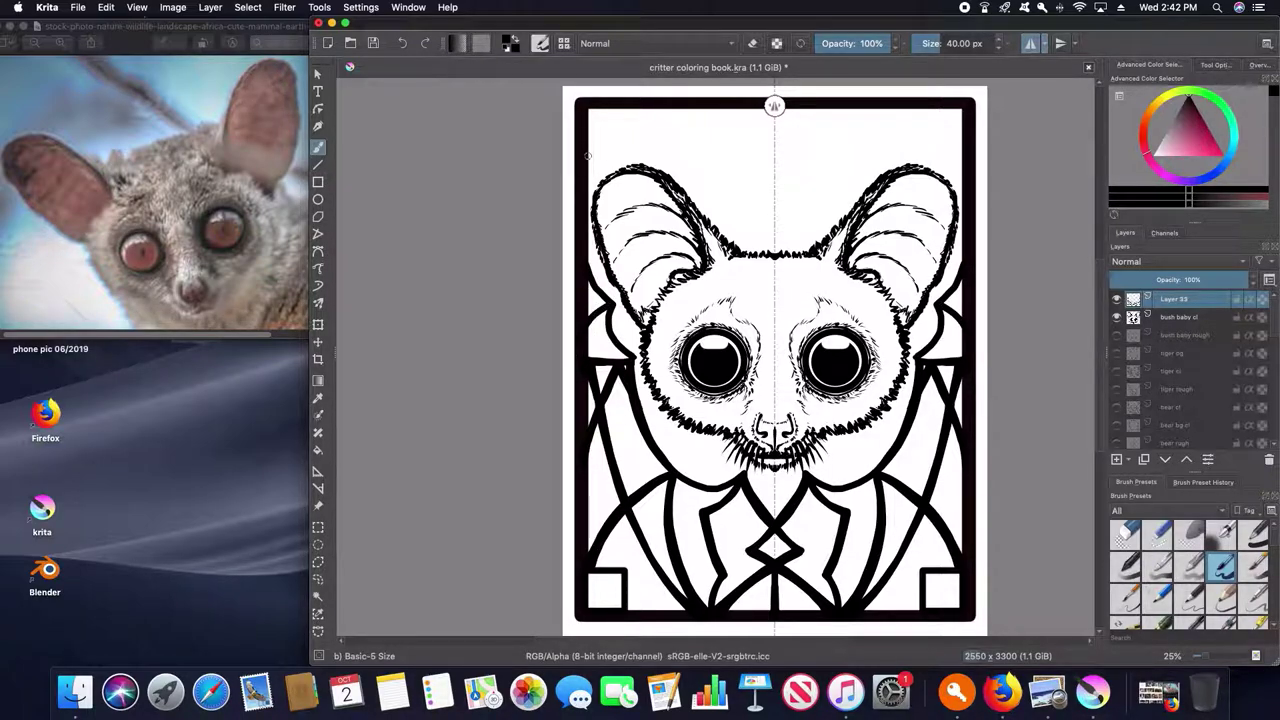
left_click_drag(587, 156, 837, 88)
key("ctrl+z")
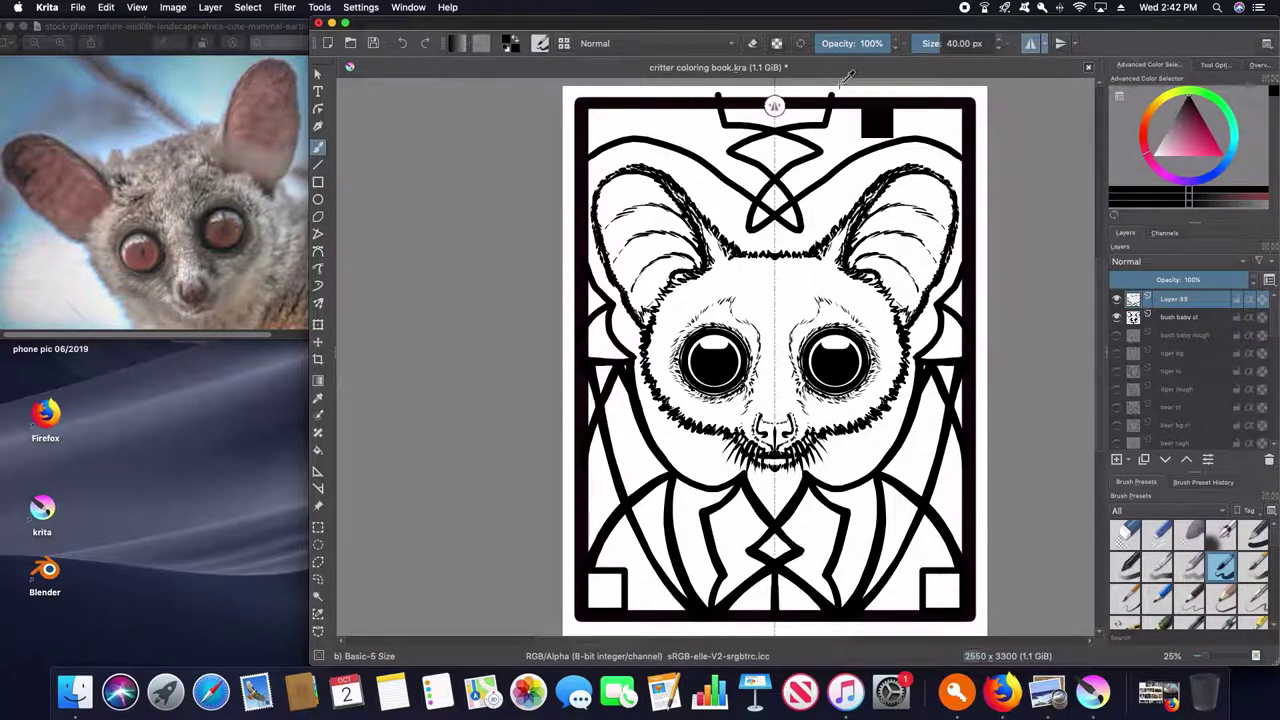
mouse_move(748, 214)
left_mouse_down()
mouse_move(774, 160)
mouse_move(774, 200)
mouse_move(597, 102)
left_mouse_up()
key("ctrl+z")
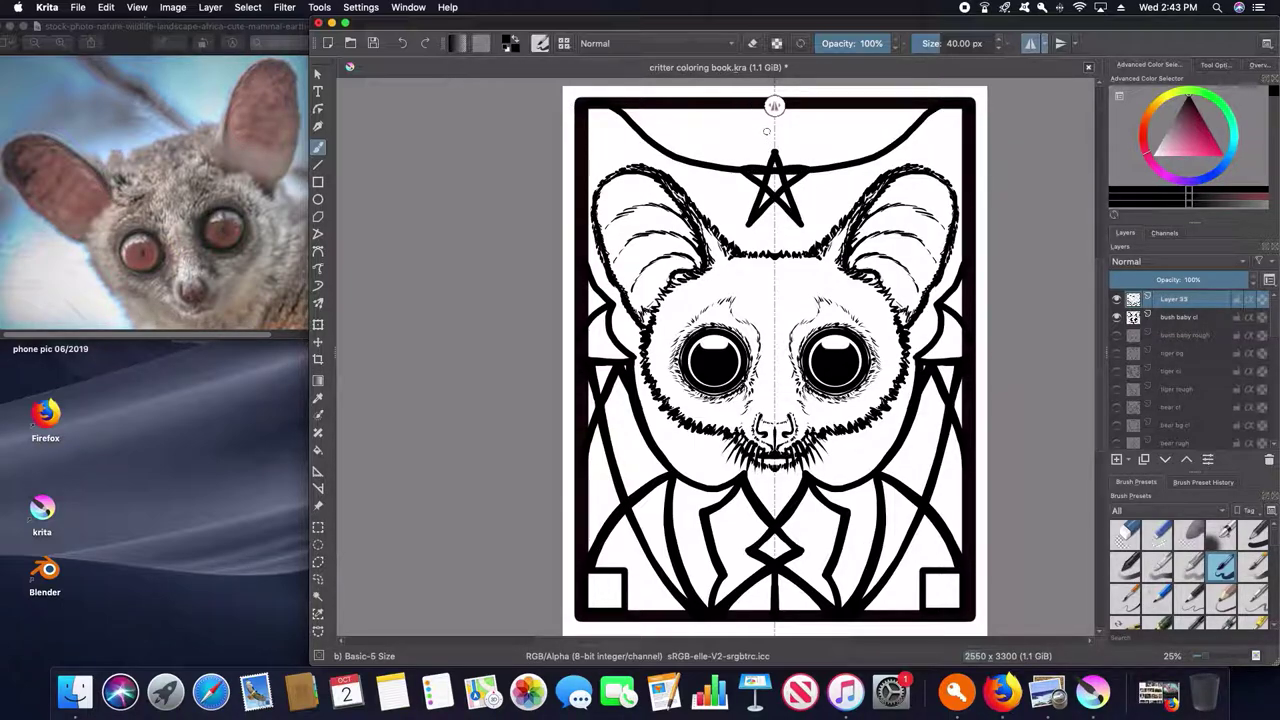
- Add a mirrored arc across the top, diagonals linking the star to the border, and outer ear fur
left_click_drag(582, 166, 676, 166)
key("ctrl+z")
left_click_drag(586, 150, 729, 160)
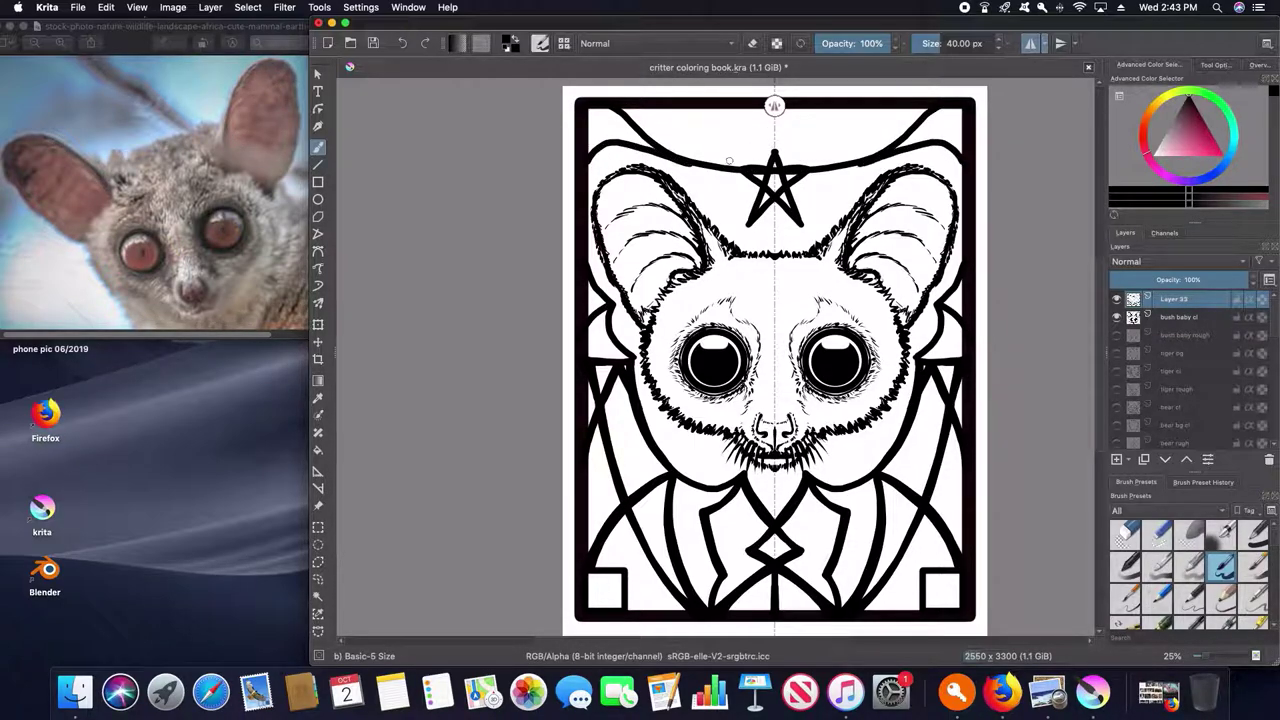
left_click_drag(716, 204, 772, 112)
mouse_move(640, 102)
left_mouse_down()
mouse_move(726, 156)
mouse_move(668, 94)
left_mouse_up()
key("ctrl+z")
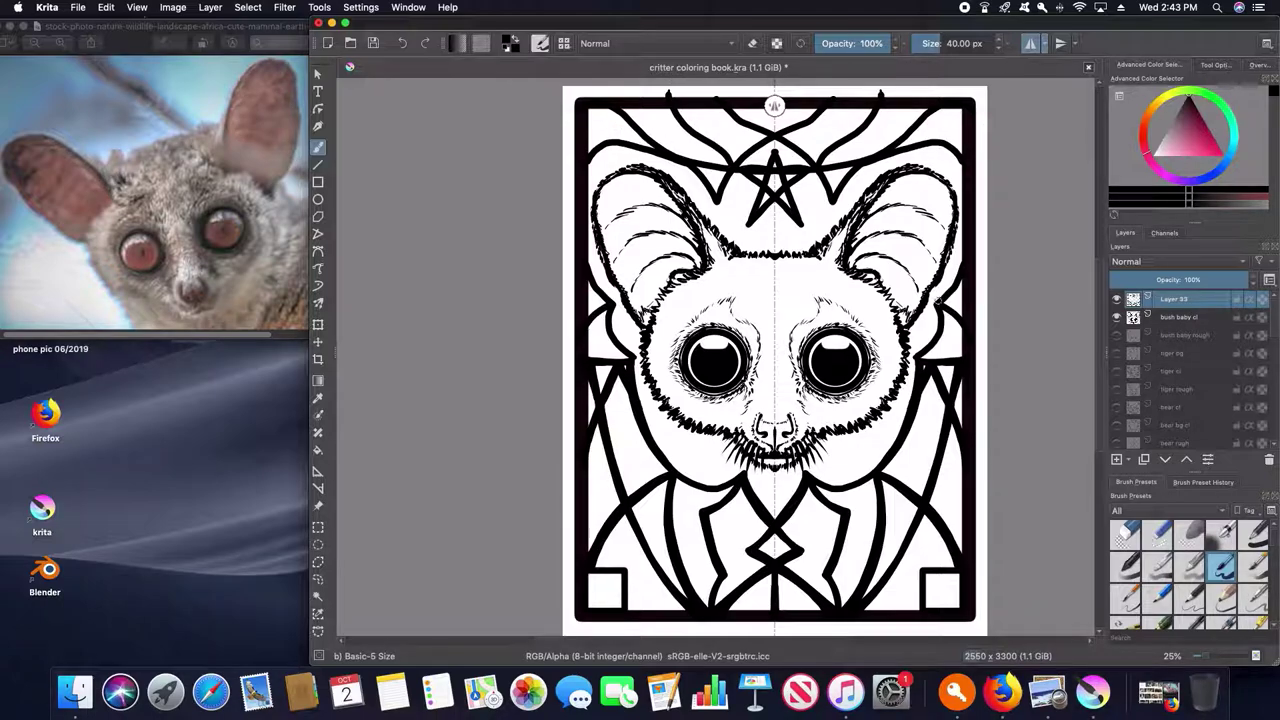
left_click_drag(962, 256, 922, 350)
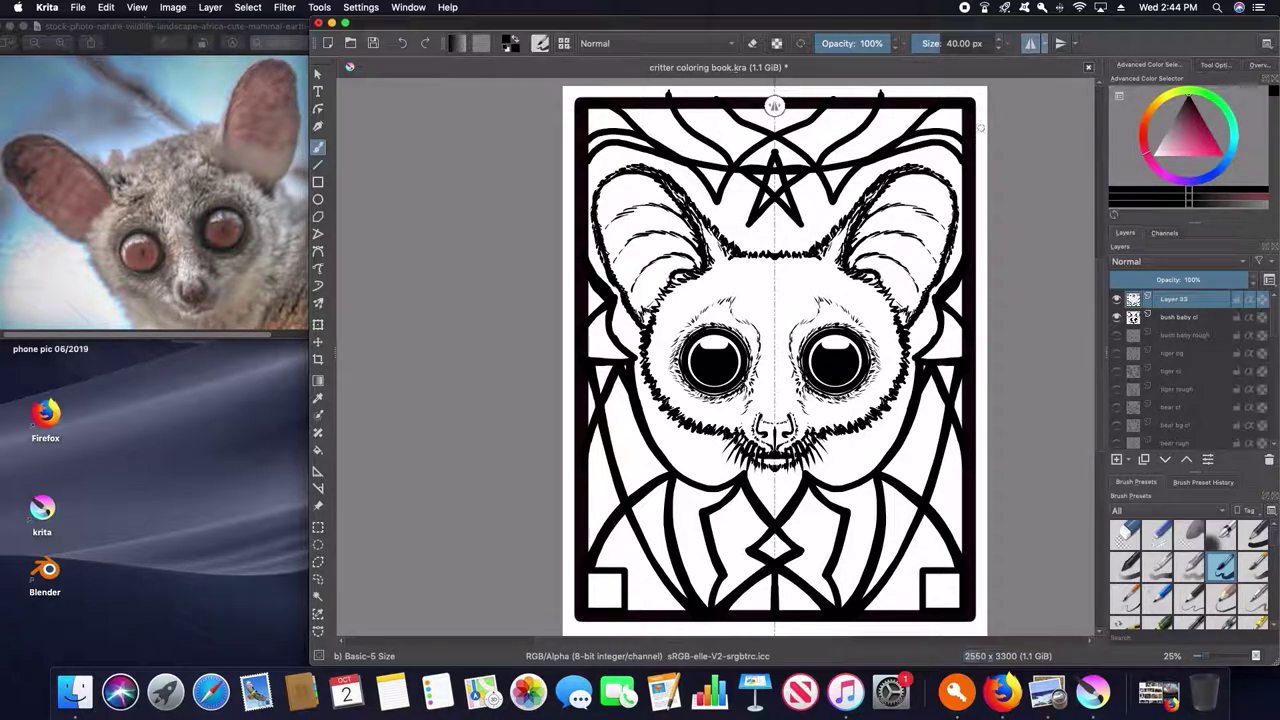
key("e")
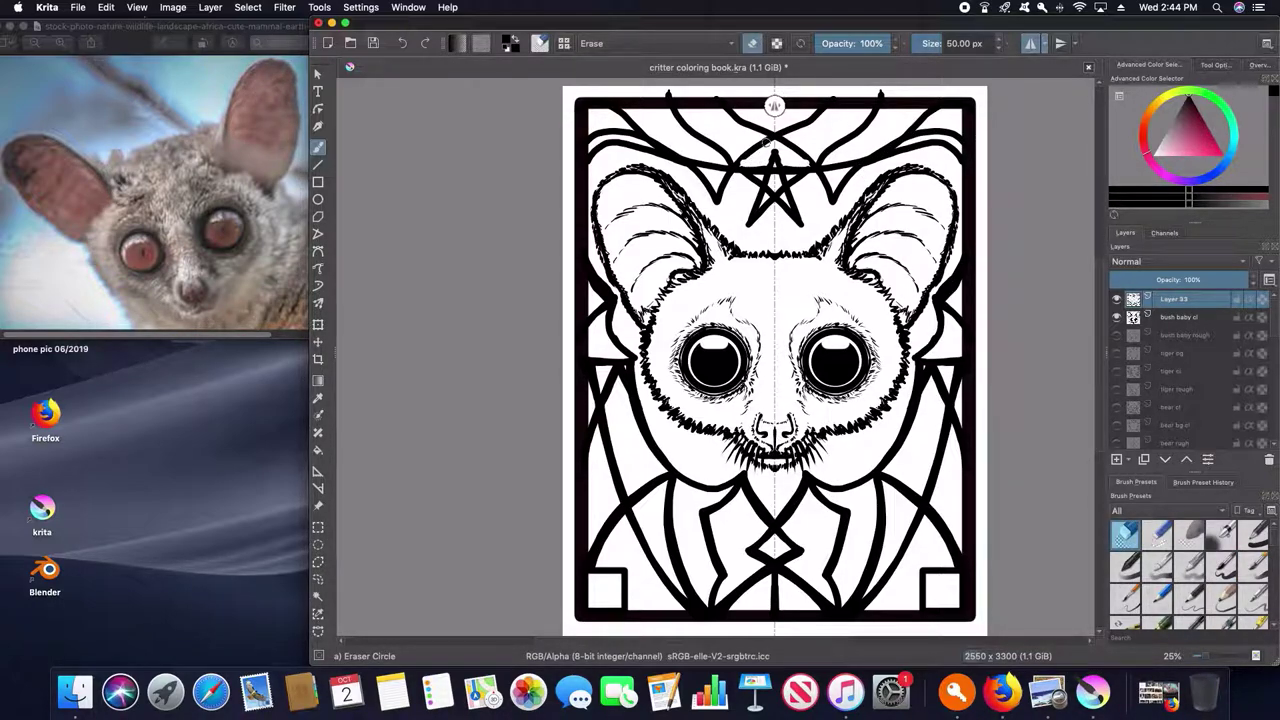
- Erase to thin the band's top edge beside the star and trim the V tips, mirrored
scroll(780, 188, "up", 3)
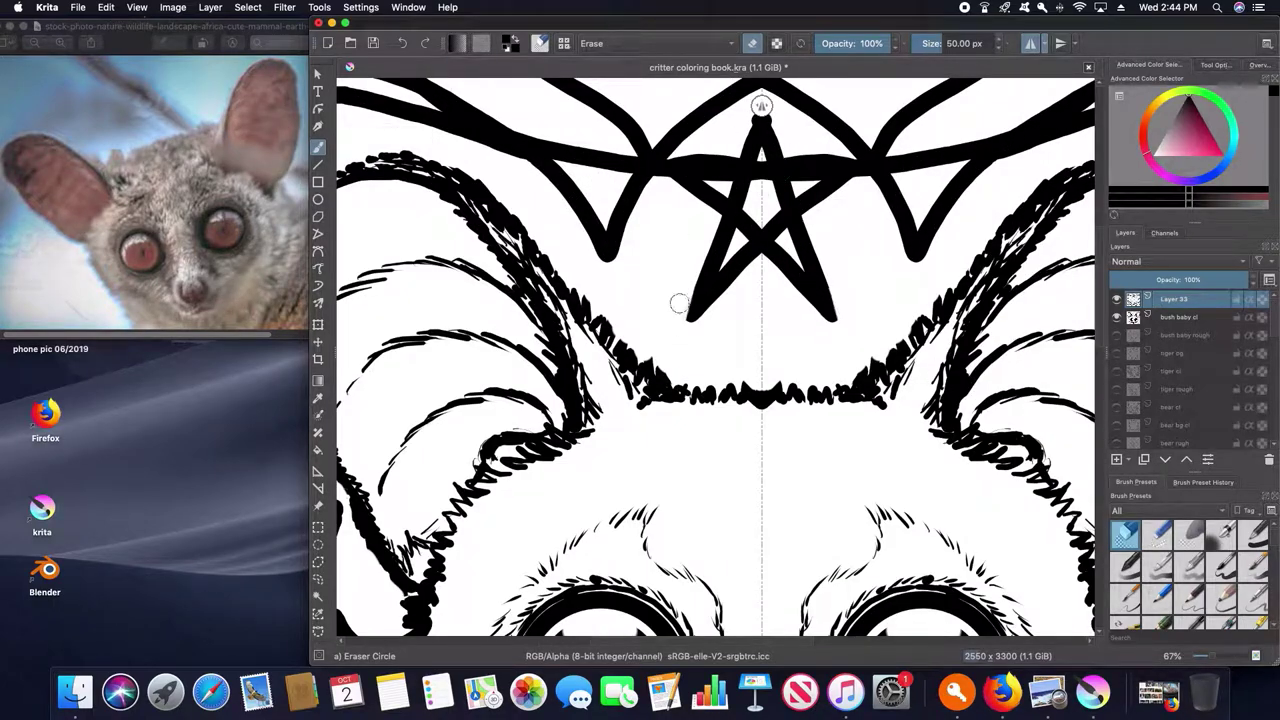
scroll(737, 140, "up", 2)
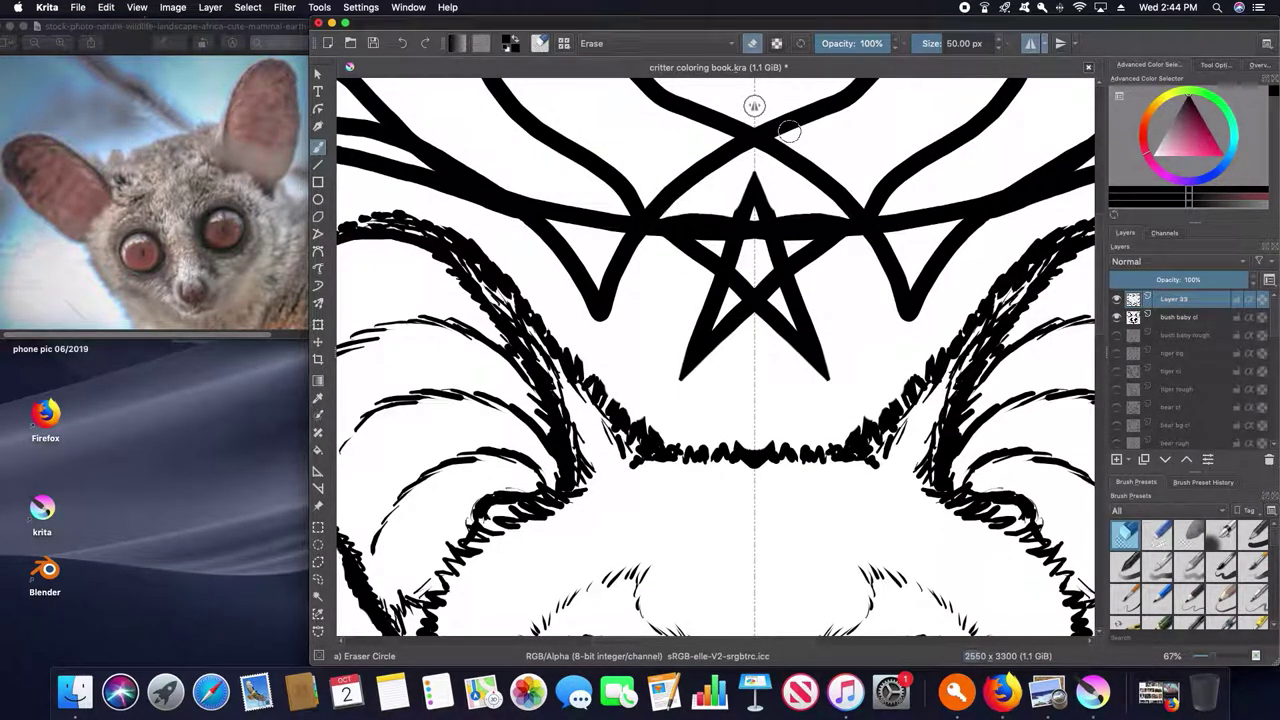
left_click_drag(780, 212, 843, 216)
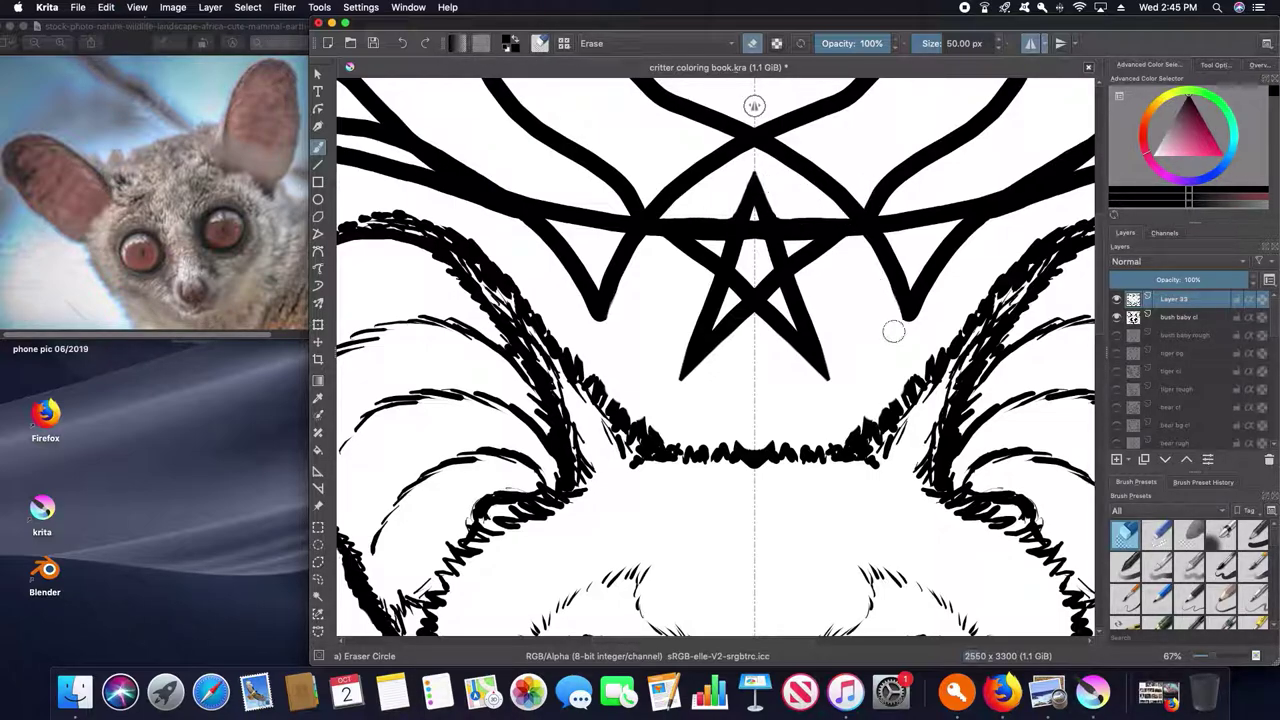
left_click_drag(894, 329, 1086, 293)
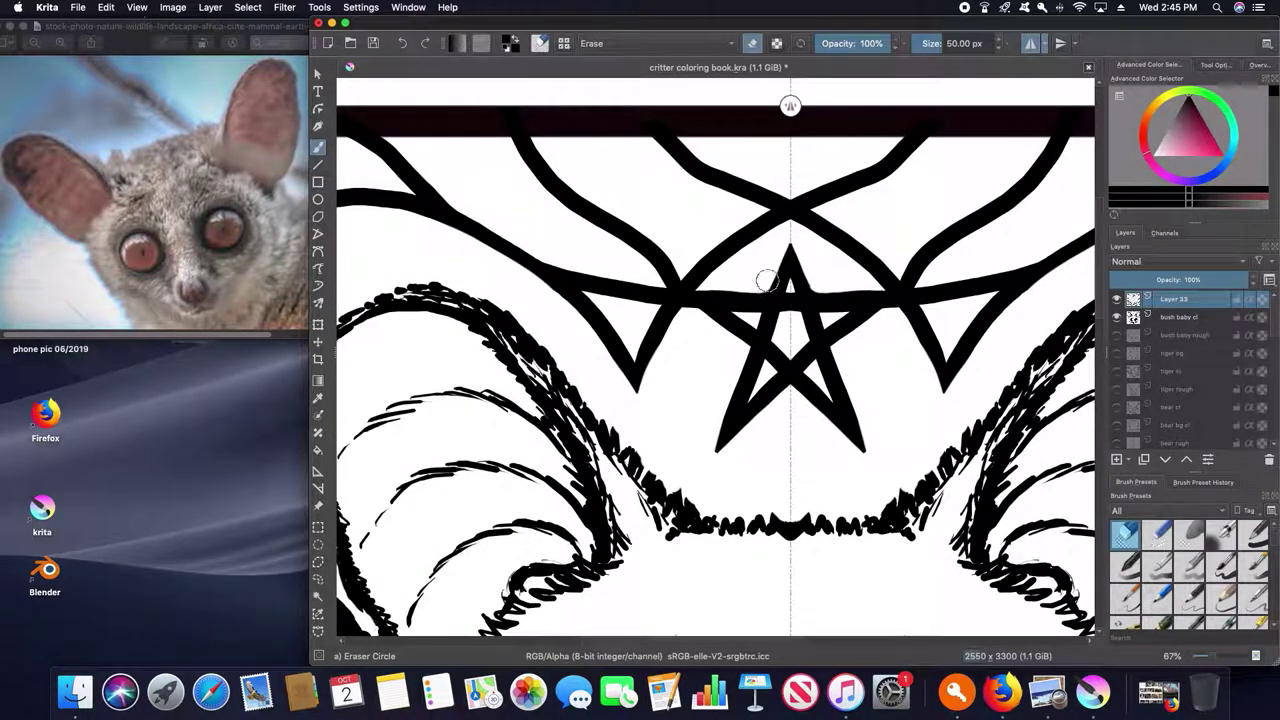
- Zoom out and reposition the view to review the whole framed page
key("2")
key("equal")
key("equal")
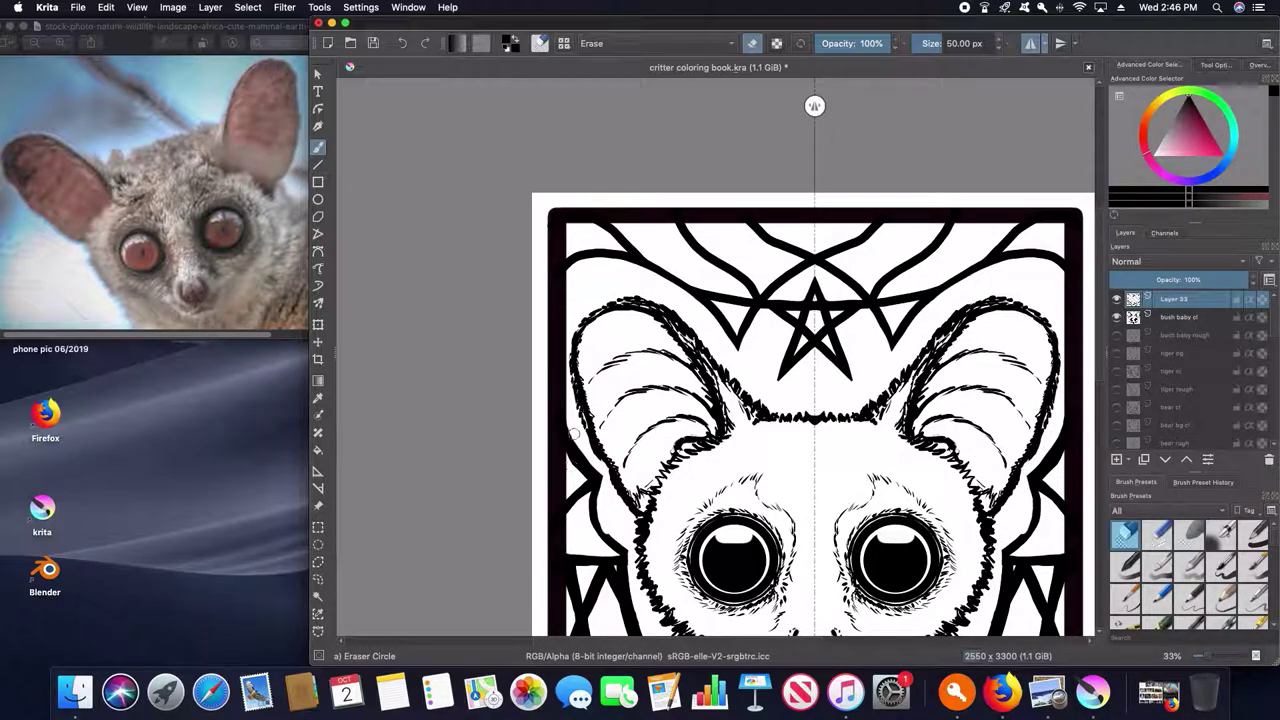
left_click(1221, 566)
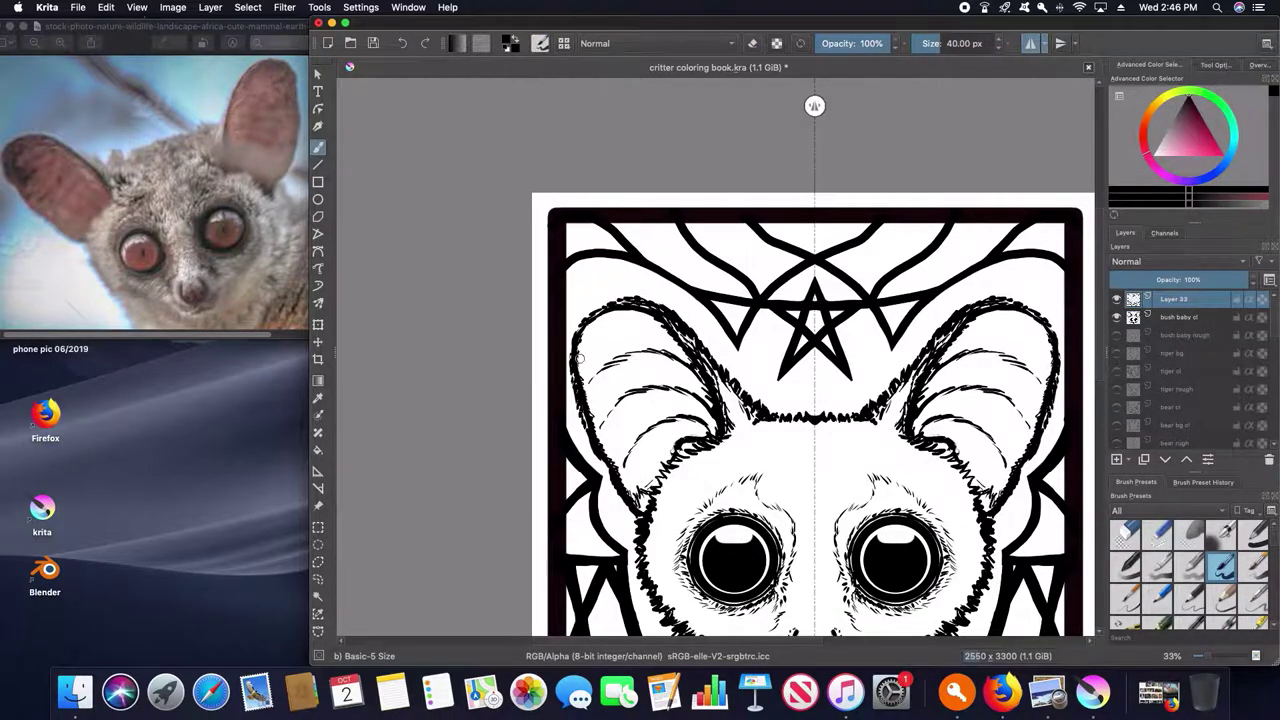
left_click_drag(1060, 554, 1024, 511)
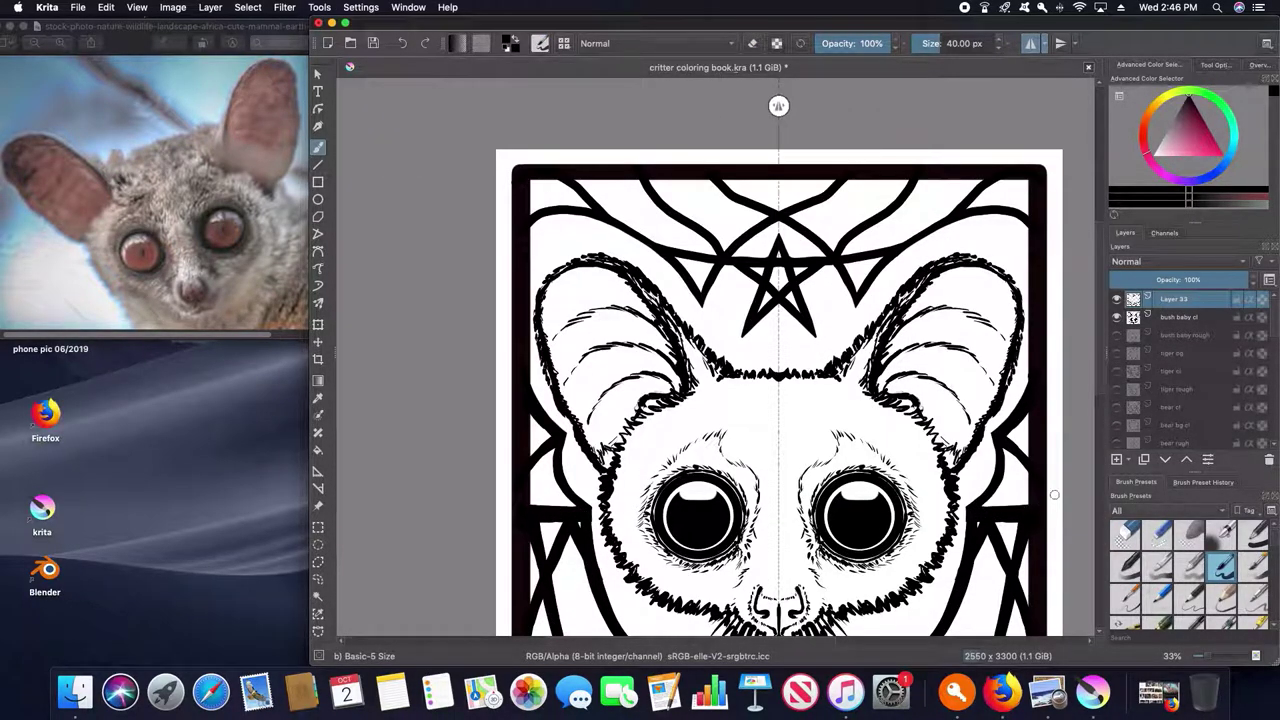
scroll(1040, 490, "down", 3)
left_click_drag(1040, 490, 1082, 528)
scroll(920, 550, "up", 5)
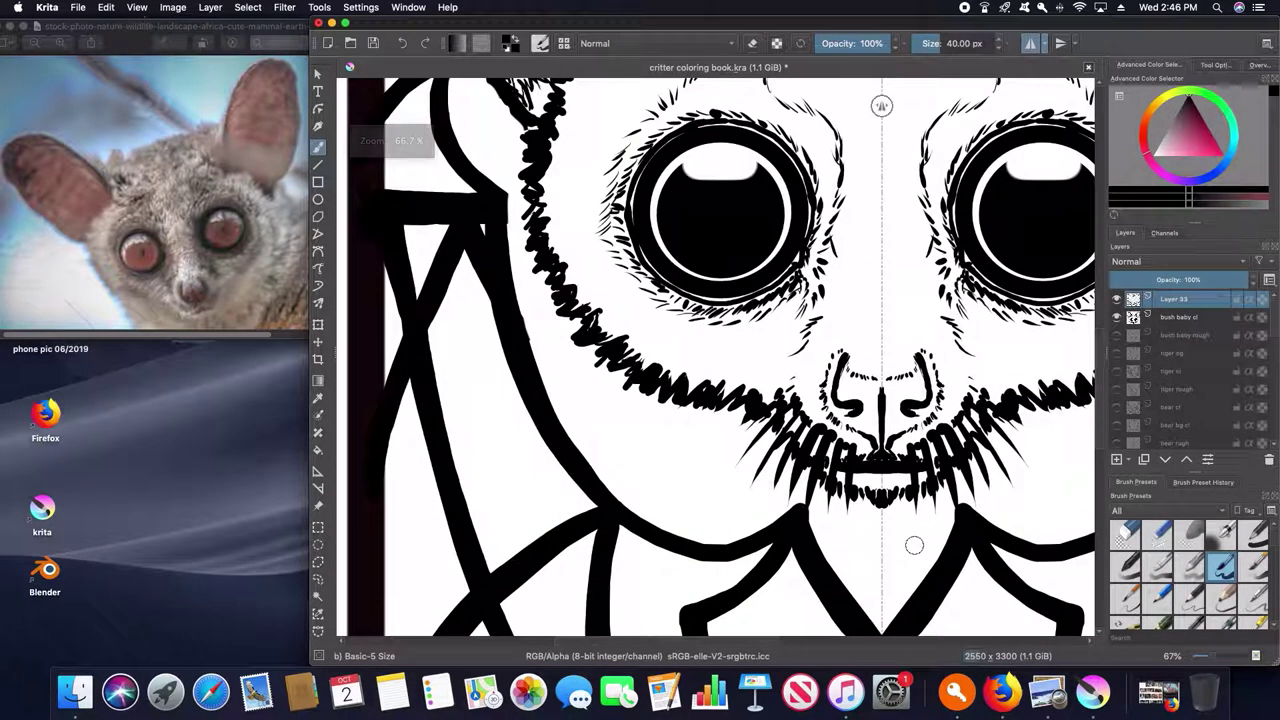
left_click(1124, 535)
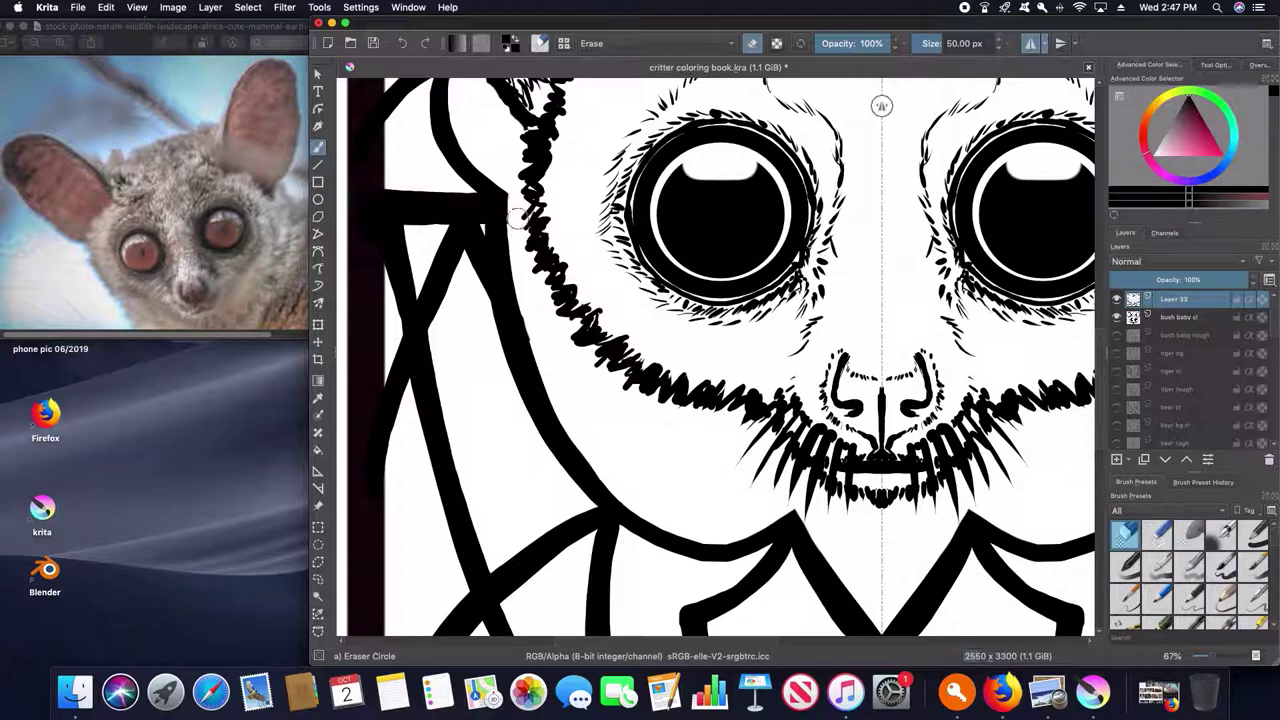
key("slash")
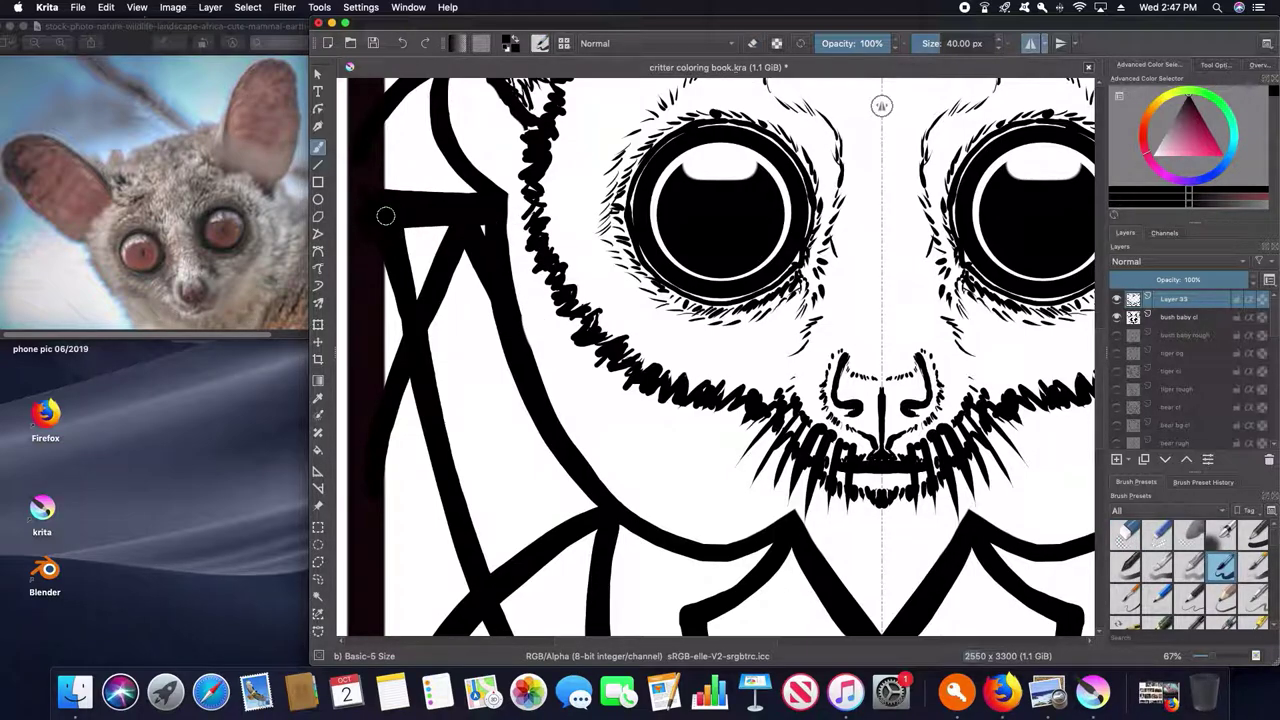
scroll(385, 216, "down", 3)
scroll(385, 216, "down", 2)
scroll(385, 216, "down", 1)
- Switch the brush to eraser mode and zoom in on the chest diamond
scroll(385, 216, "up", 1)
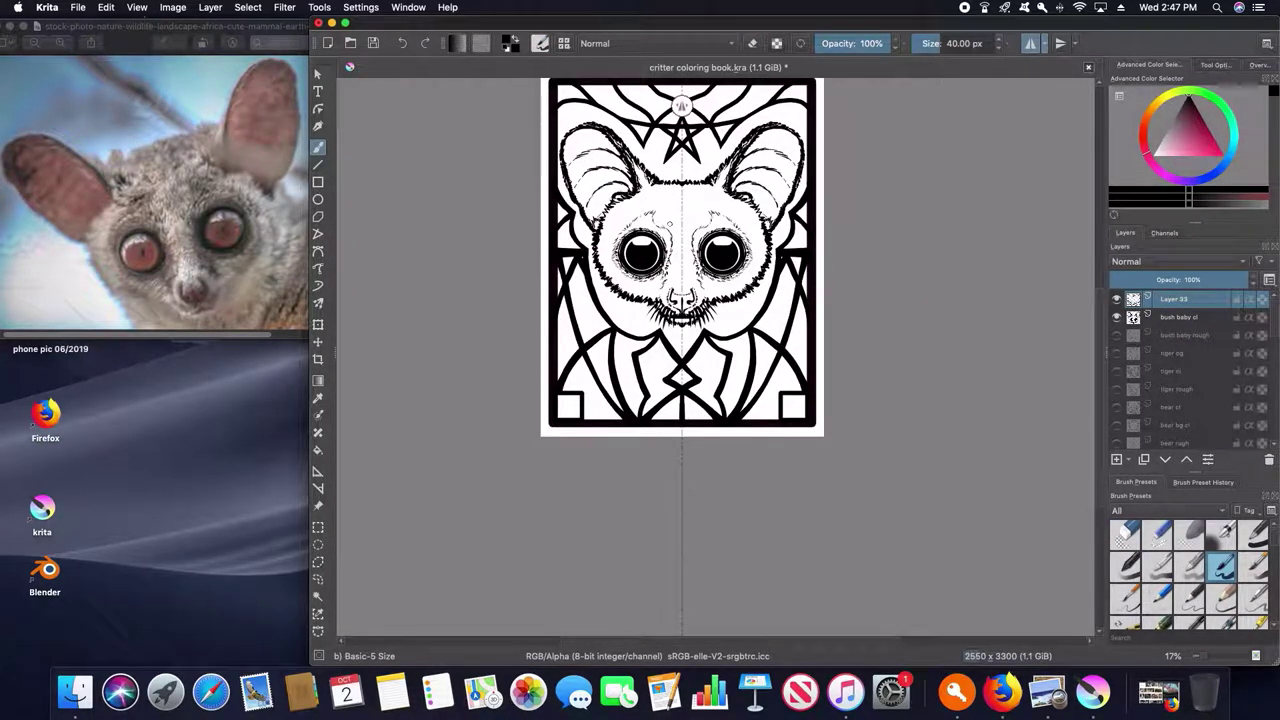
scroll(714, 329, "up", 2)
scroll(714, 329, "down", 1)
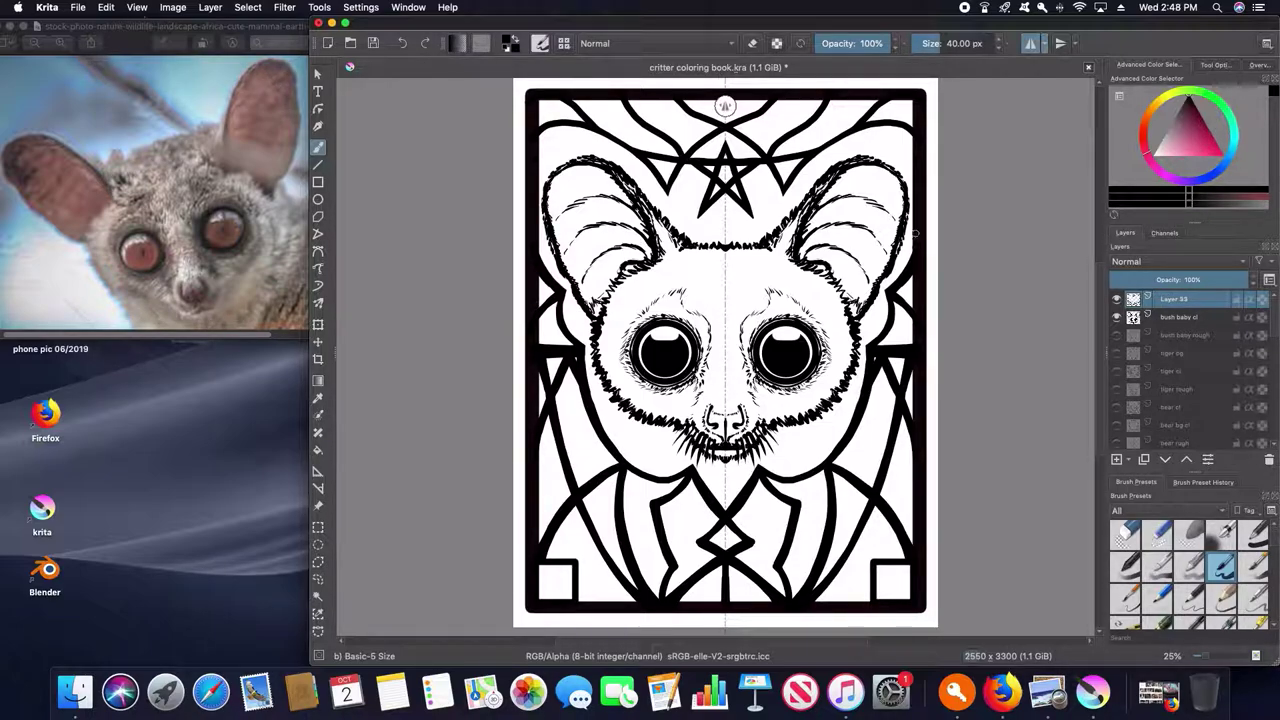
key("e")
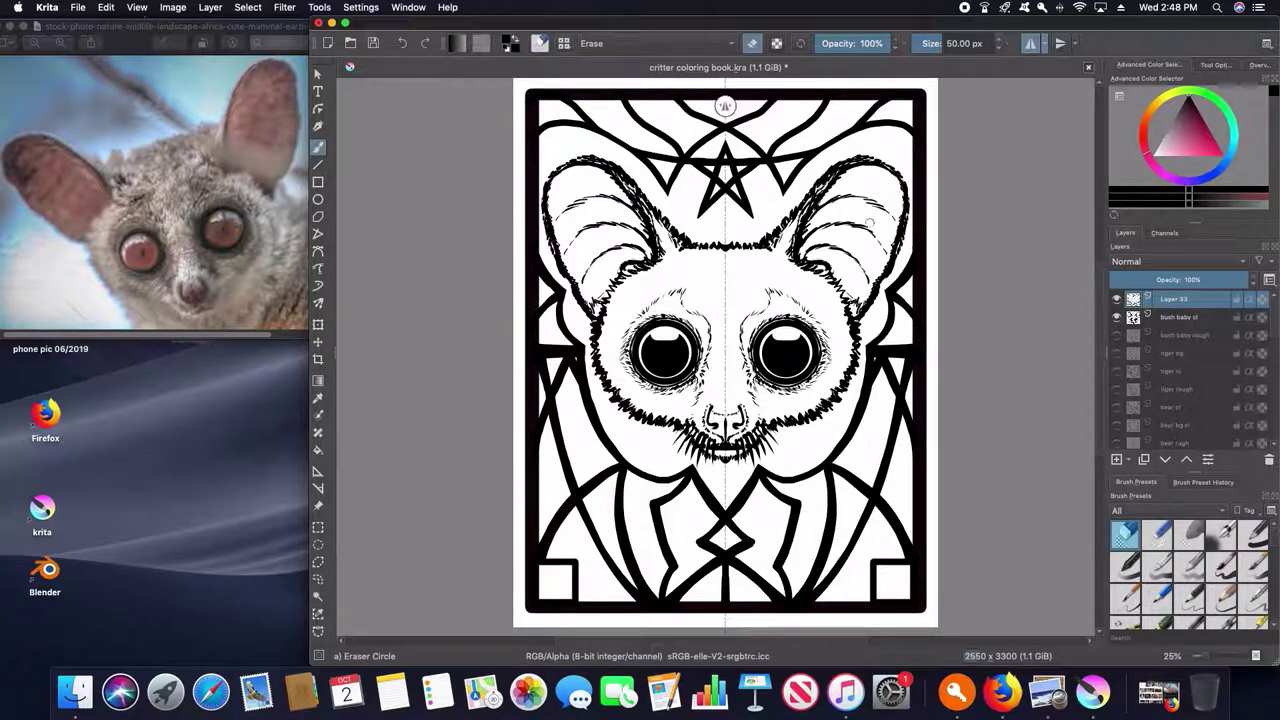
scroll(752, 217, "down", 1)
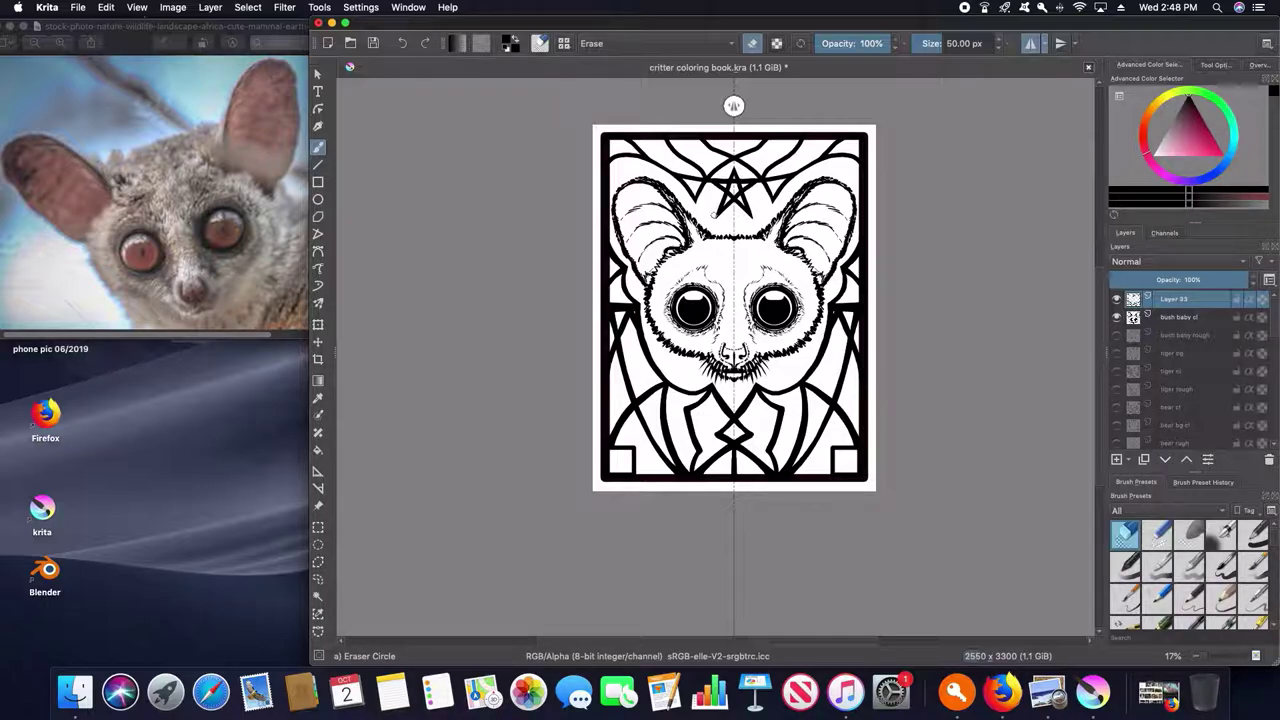
scroll(723, 437, "up", 3)
scroll(723, 437, "up", 1)
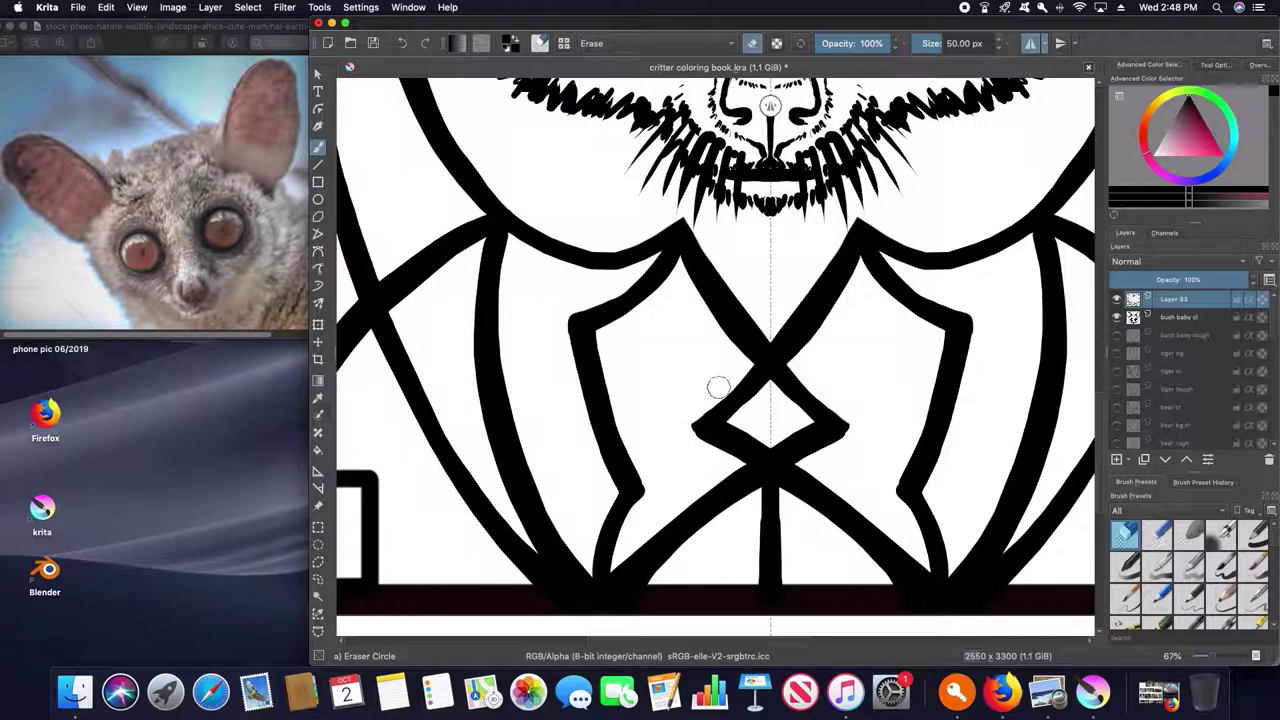
- Thin the chest diamond's edges with a mirrored eraser stroke, using undo/redo to compare before and after
mouse_move(714, 382)
left_mouse_down()
mouse_move(698, 445)
mouse_move(735, 462)
left_mouse_up()
key("ctrl+z")
key("ctrl+z")
key("ctrl+shift+z")
key("ctrl+z")
key("ctrl+shift+z")
key("ctrl+shift+z")
key("ctrl+z")
key("ctrl+shift+z")
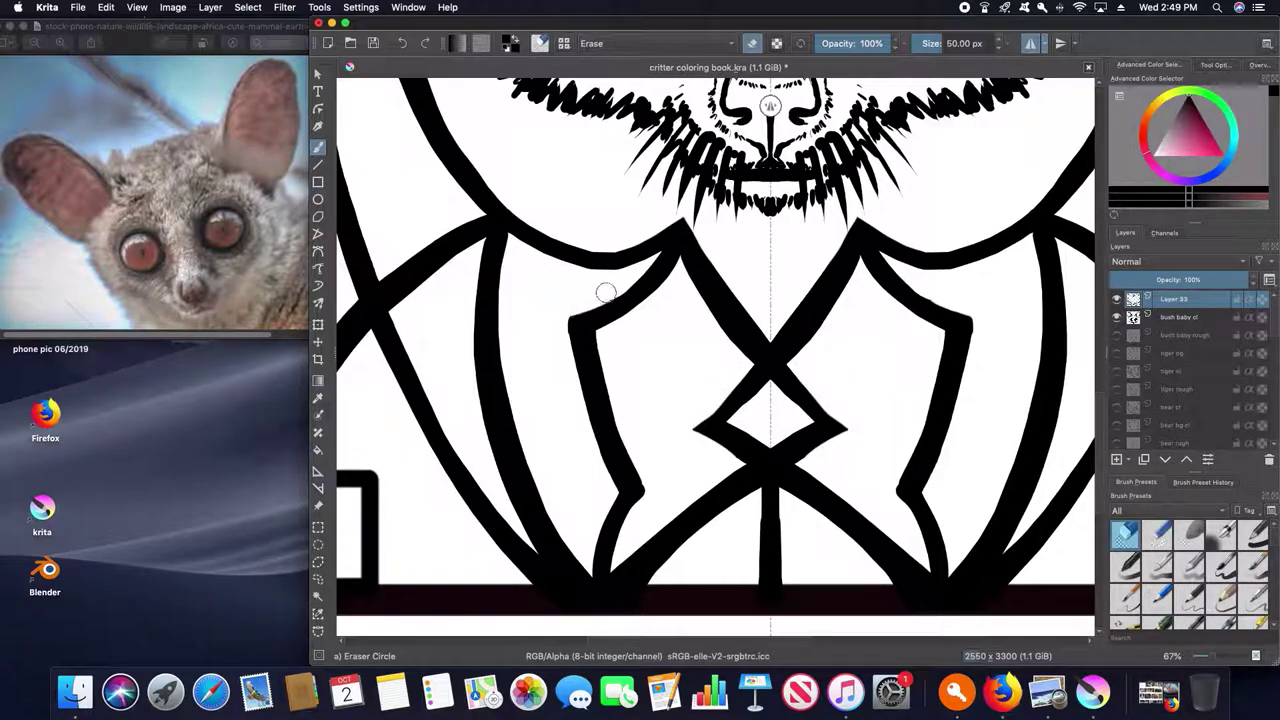
- Thin the outer edge of the curve beside the diamond, then save the coloring page
left_click_drag(910, 420, 900, 490)
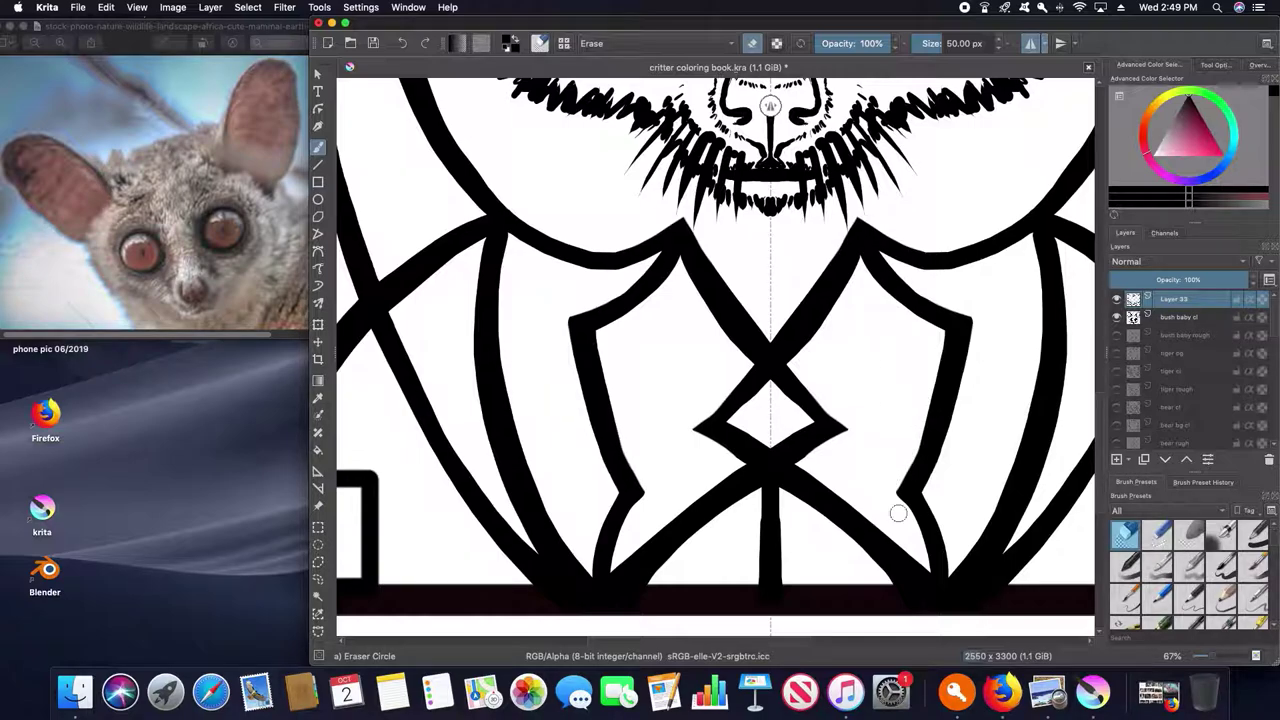
scroll(906, 535, "down", 4)
scroll(788, 224, "down", 1)
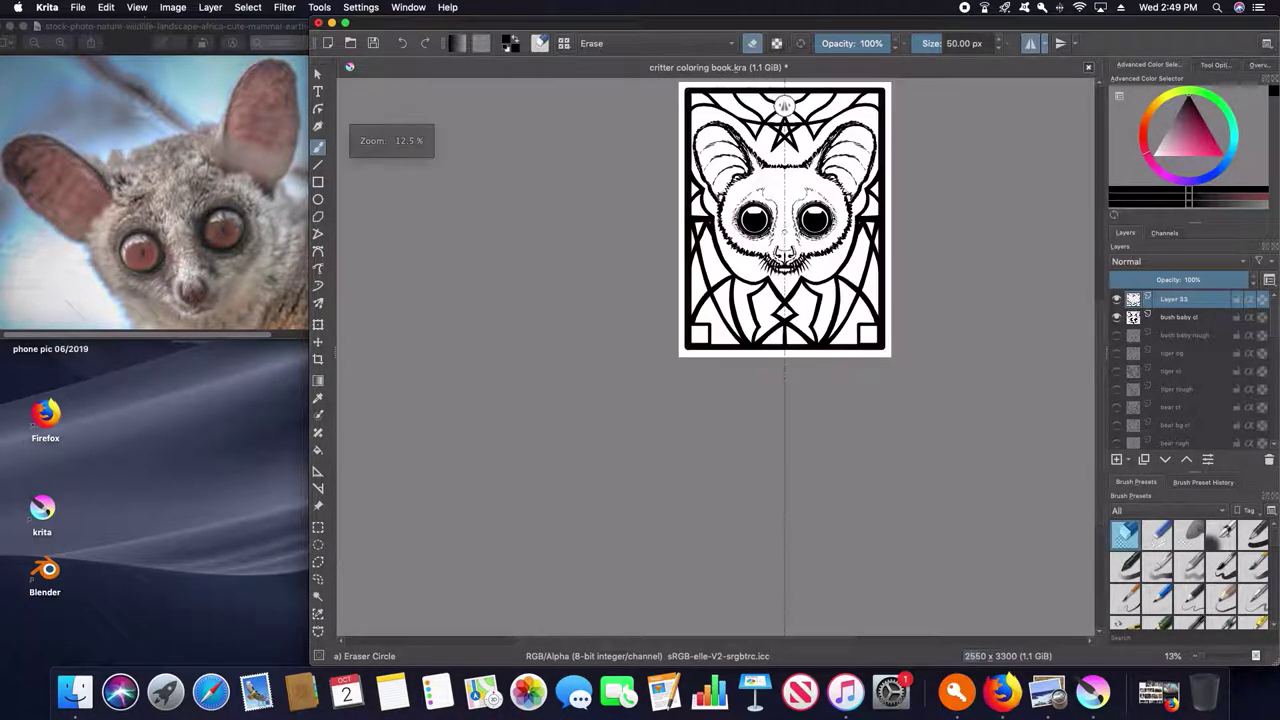
scroll(760, 320, "up", 2)
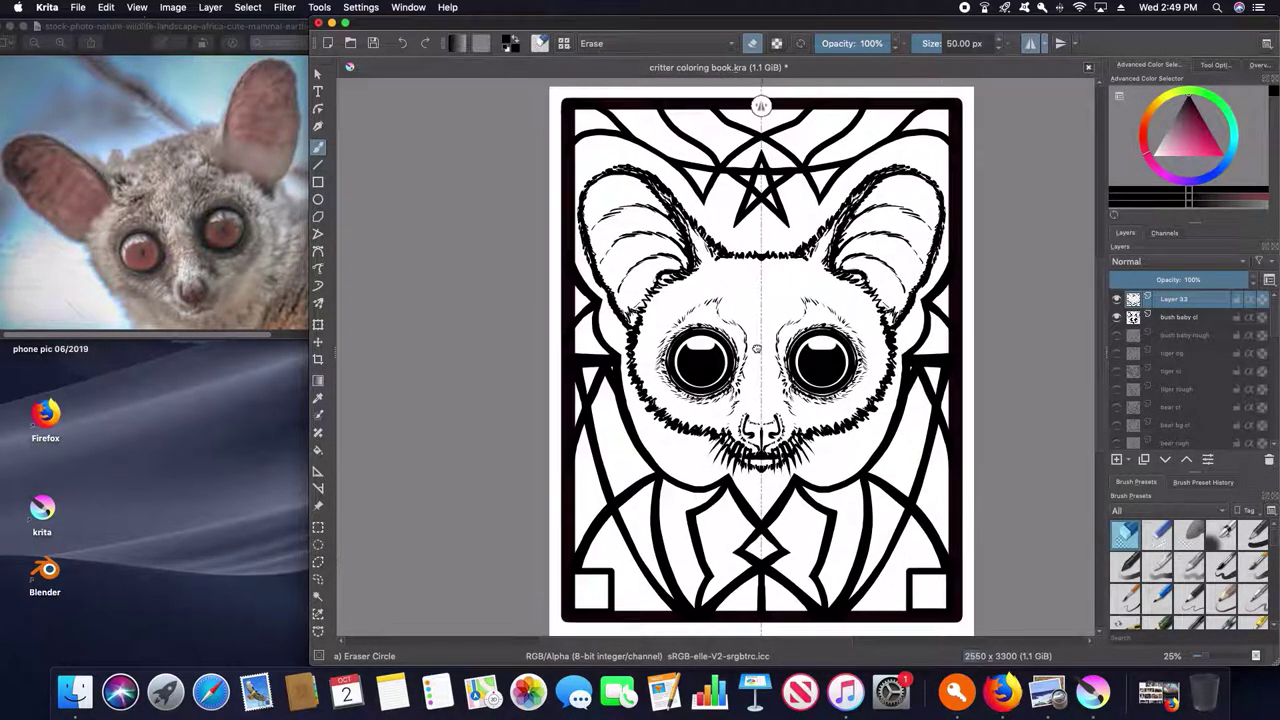
key("ctrl+s")
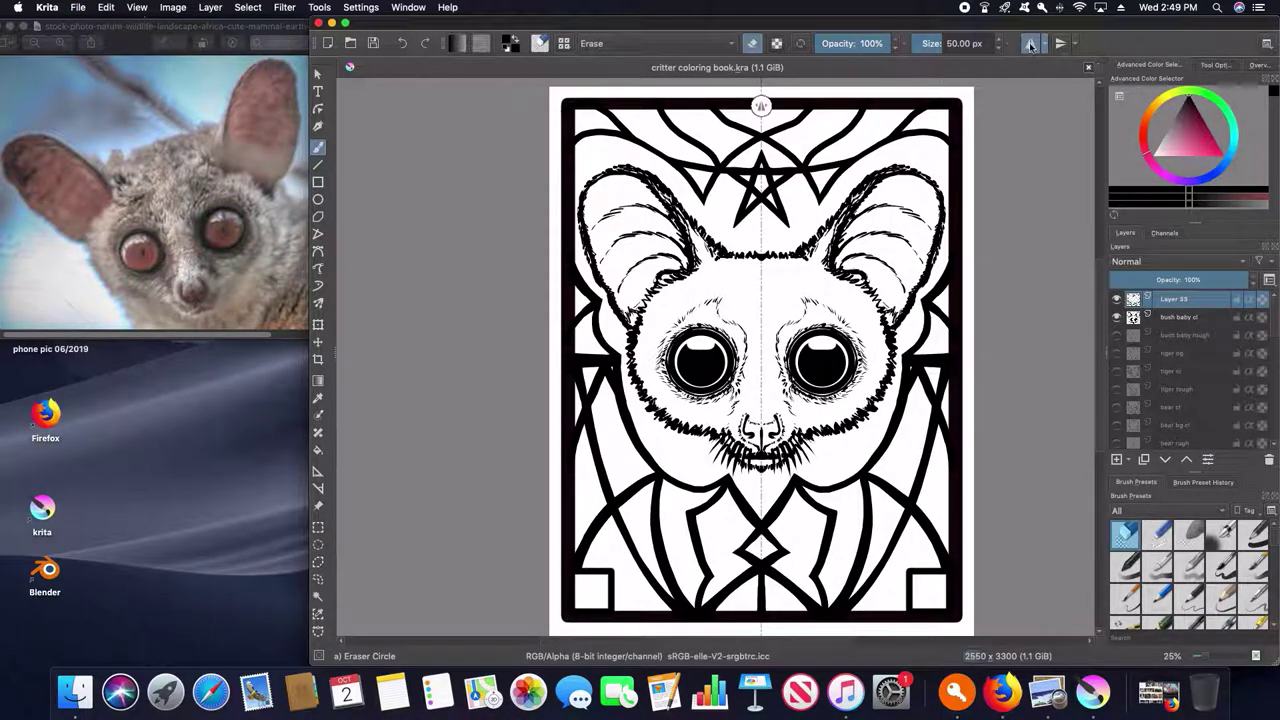
- Turn off mirror painting, stop the screen recording, and close the QuickTime recording window
key("m")
left_click(964, 8)
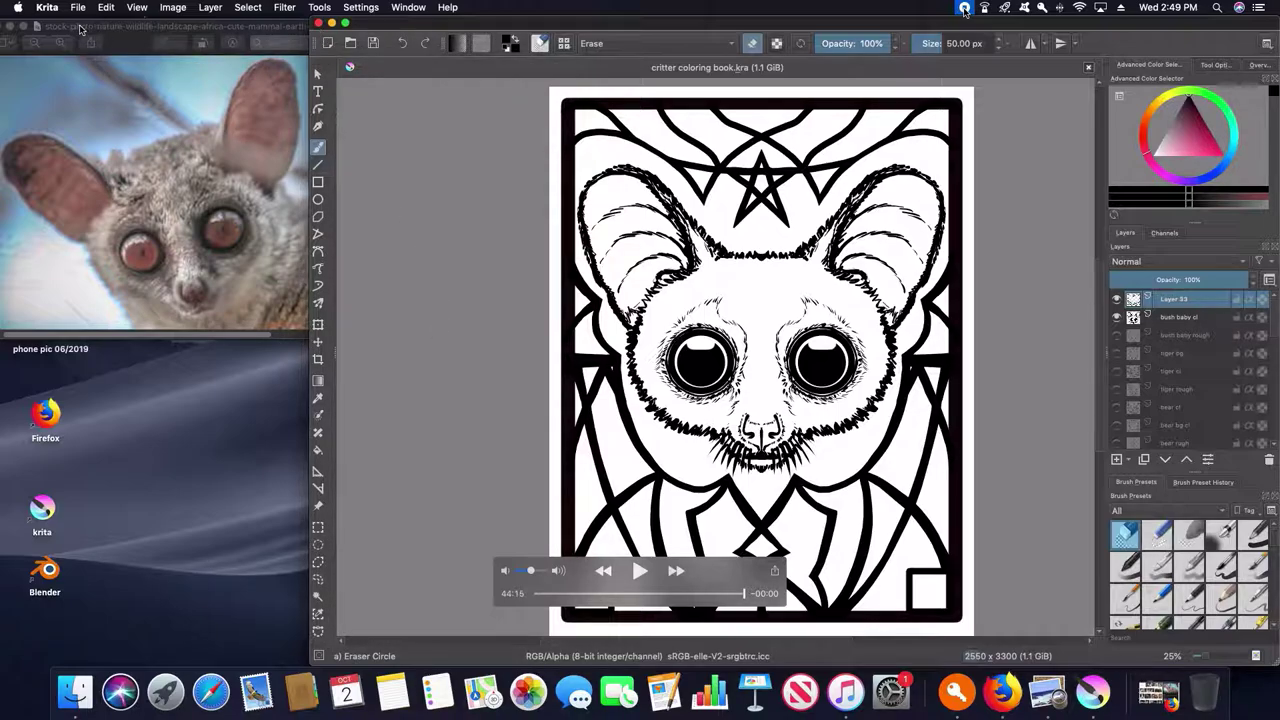
key("Escape")
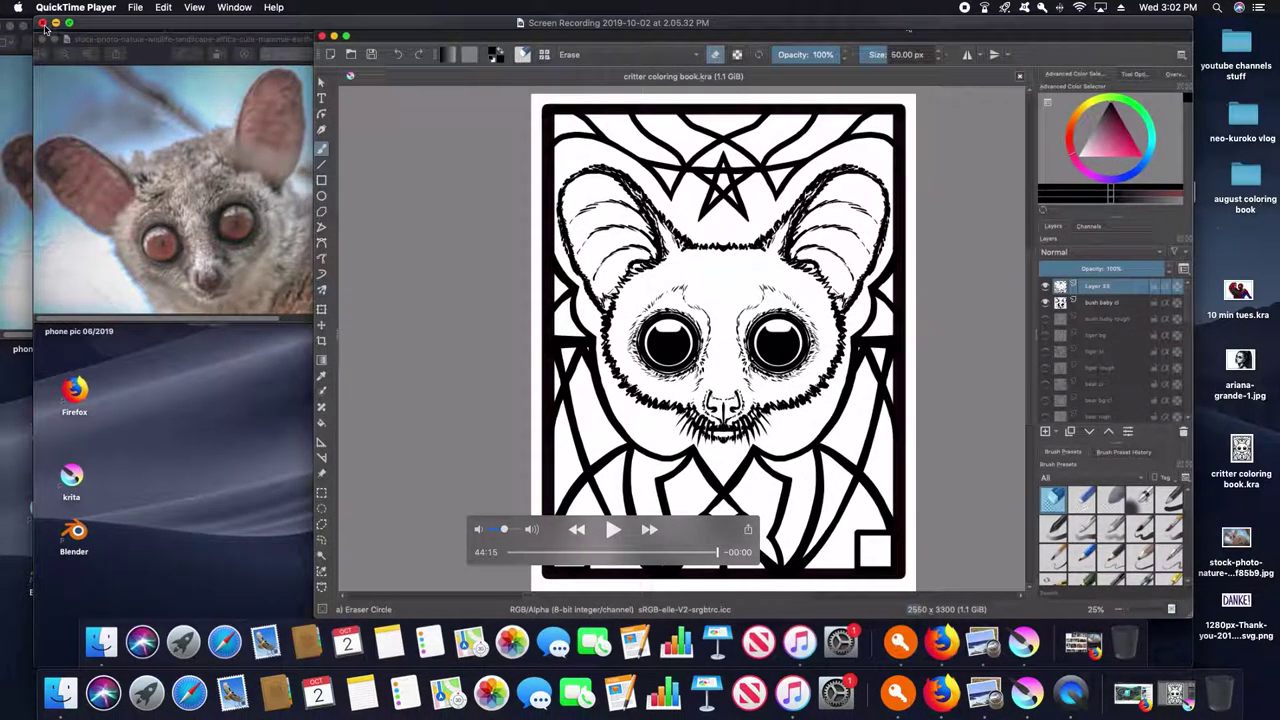
left_click(43, 24)
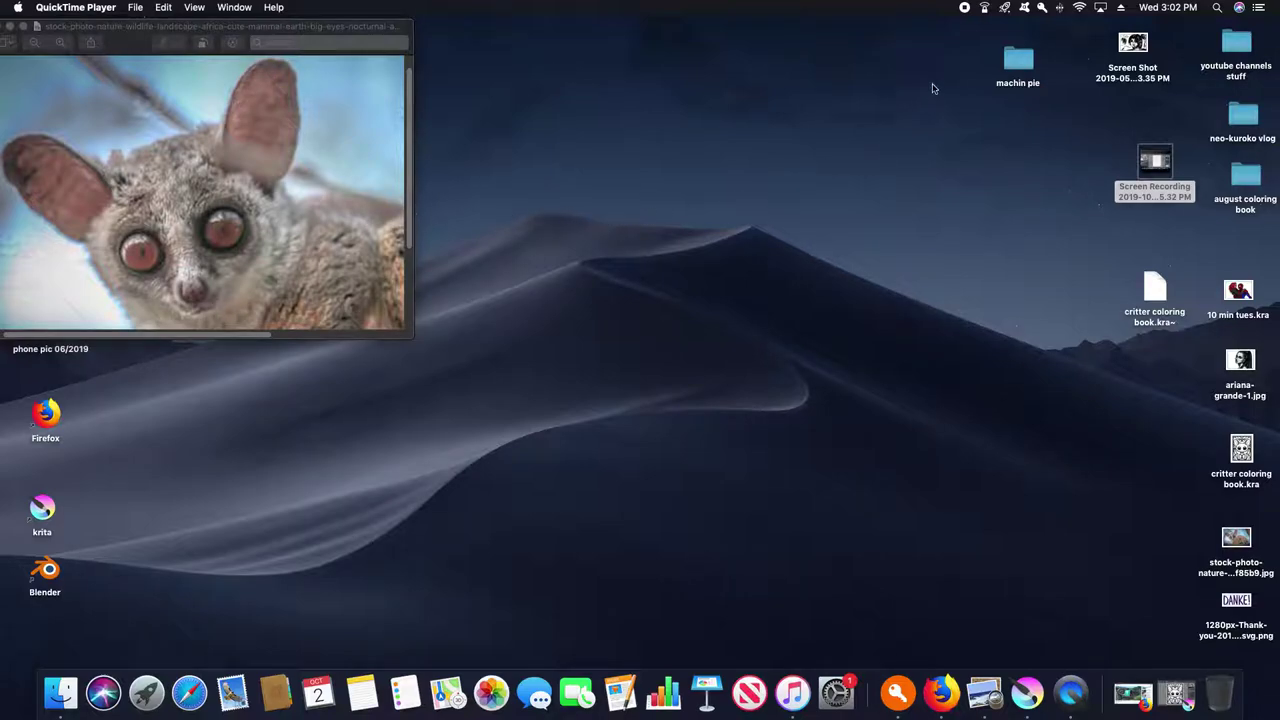